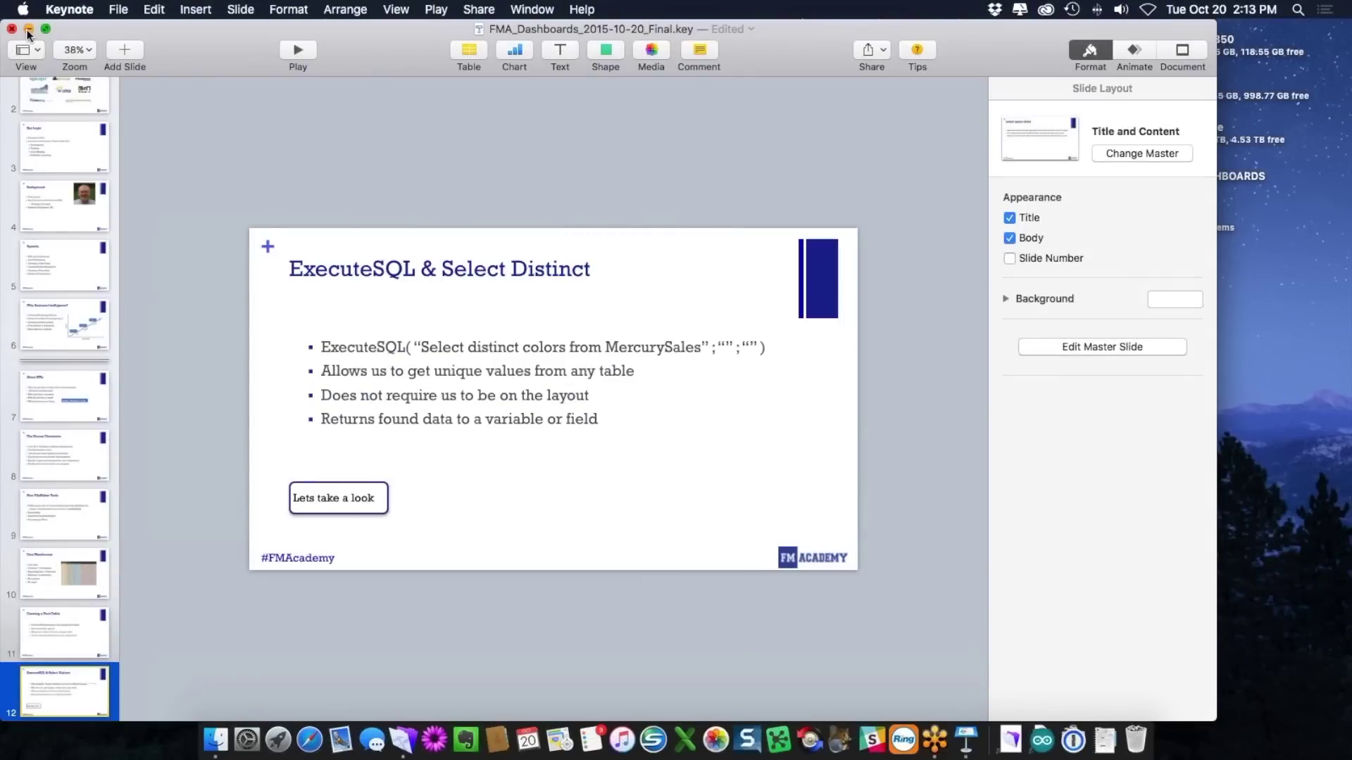
Step: Minimize the presentation, switch to the MercuryMarblesCompany_Final dashboard in FileMaker Pro Advanced, and plot the Black series
left_click(28, 29)
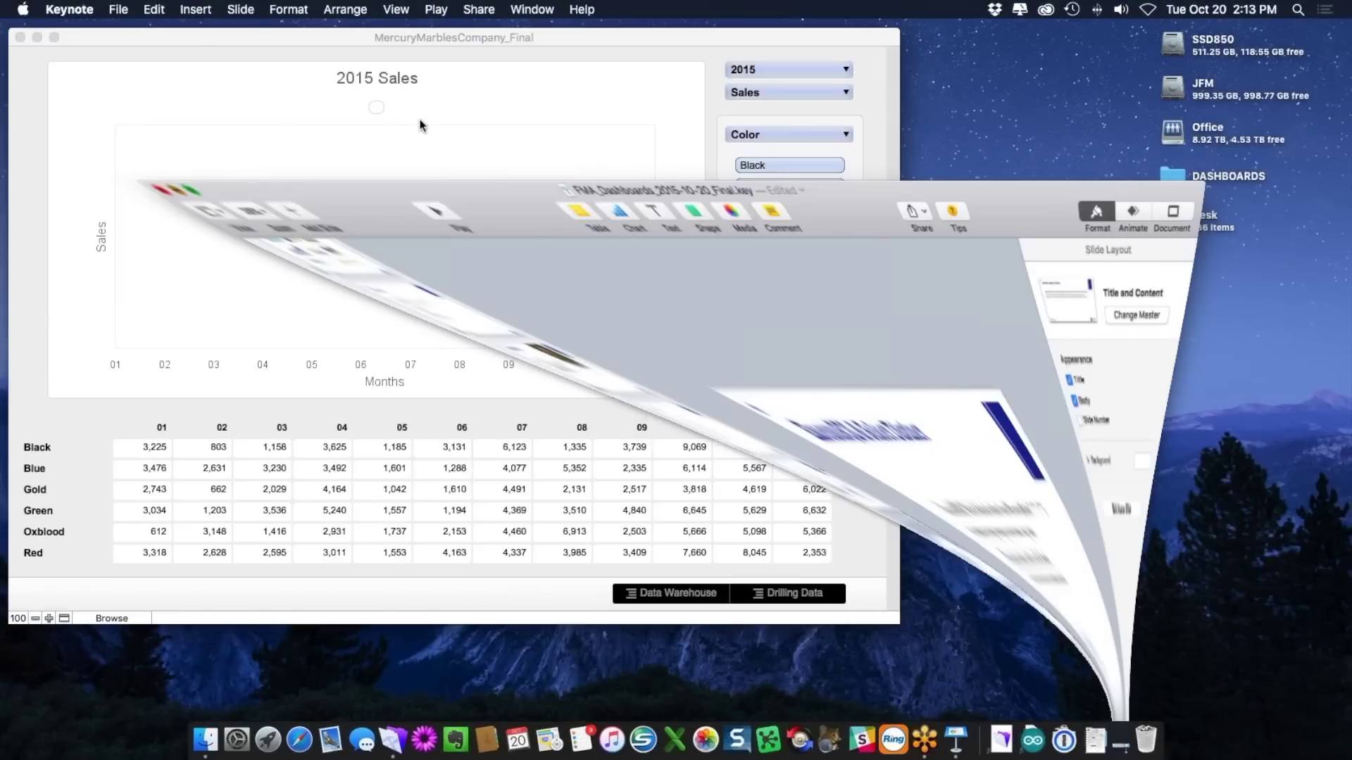
left_click(418, 36)
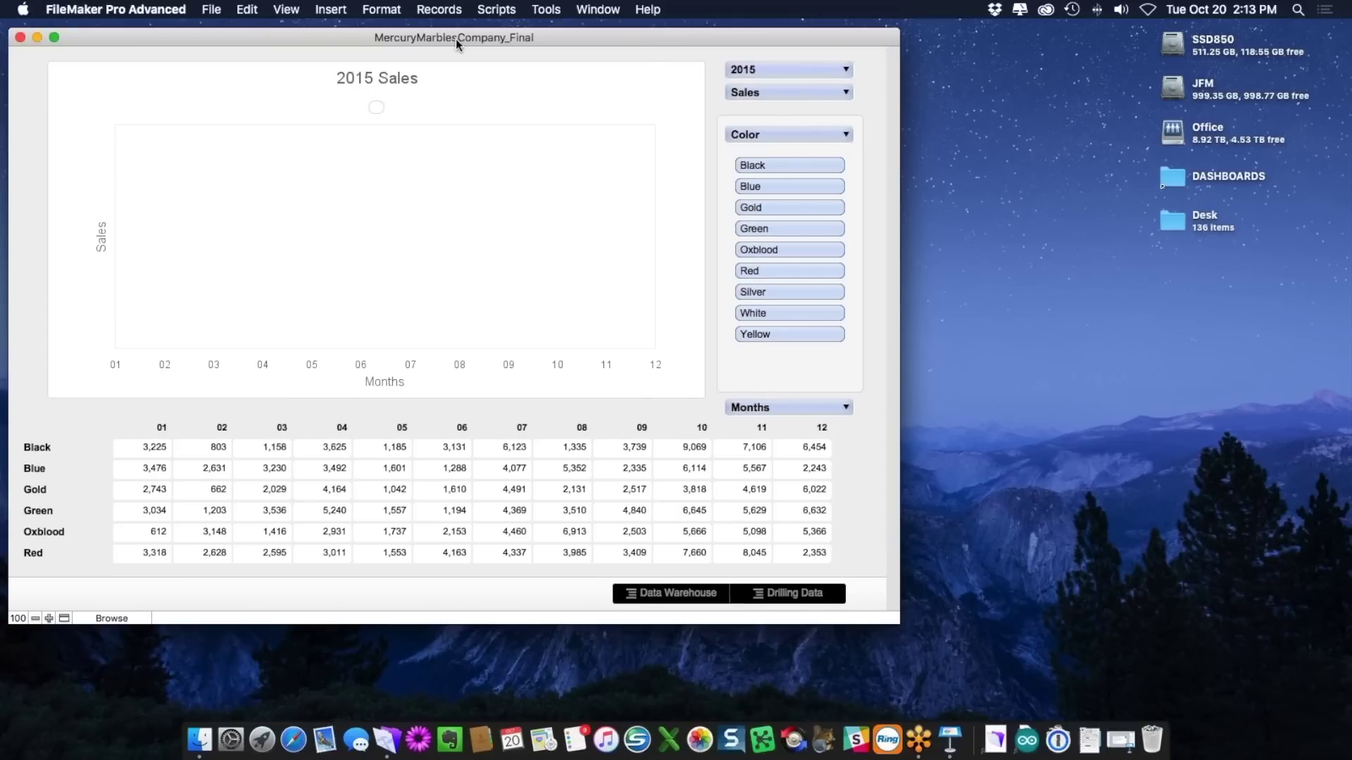
left_click(767, 166)
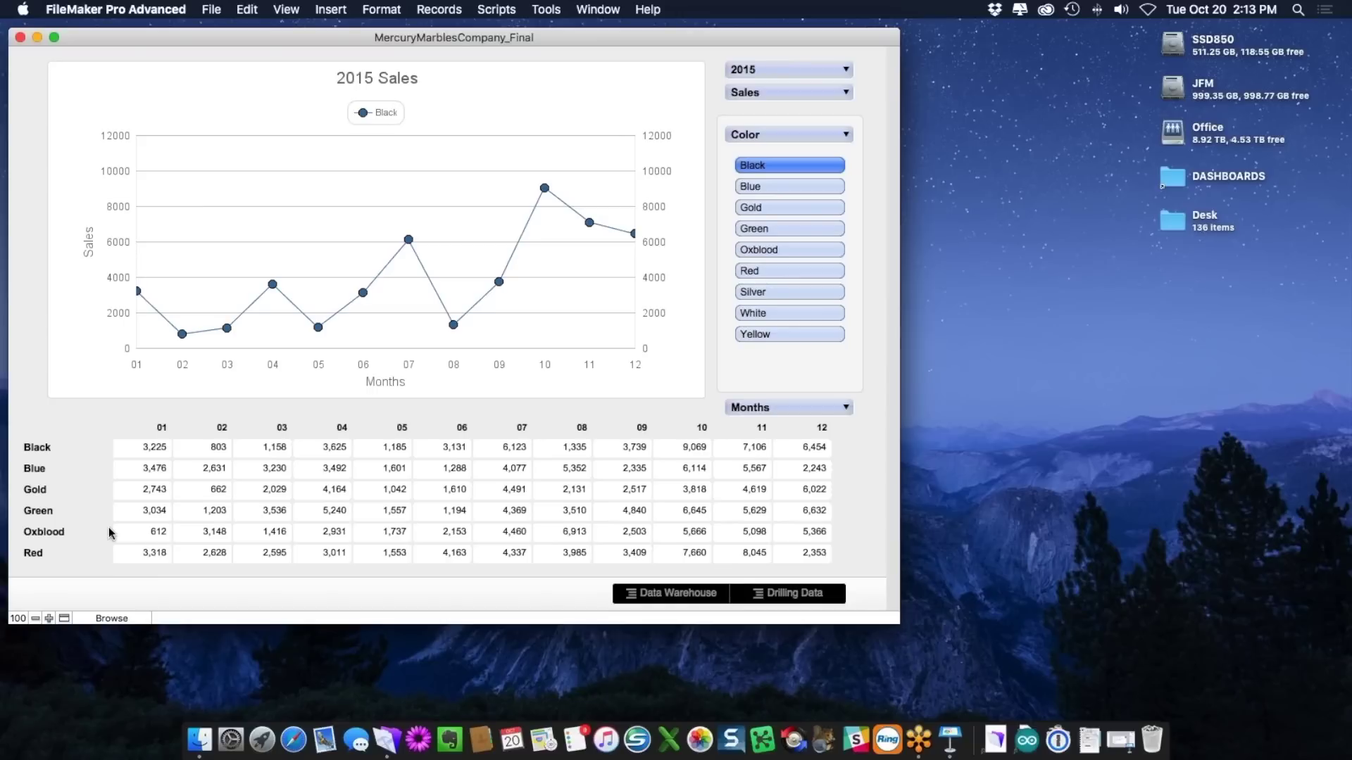
Step: Plot the Blue and Gold series alongside Black for comparison, and remove both from the chart again
left_click(772, 185)
left_click(777, 205)
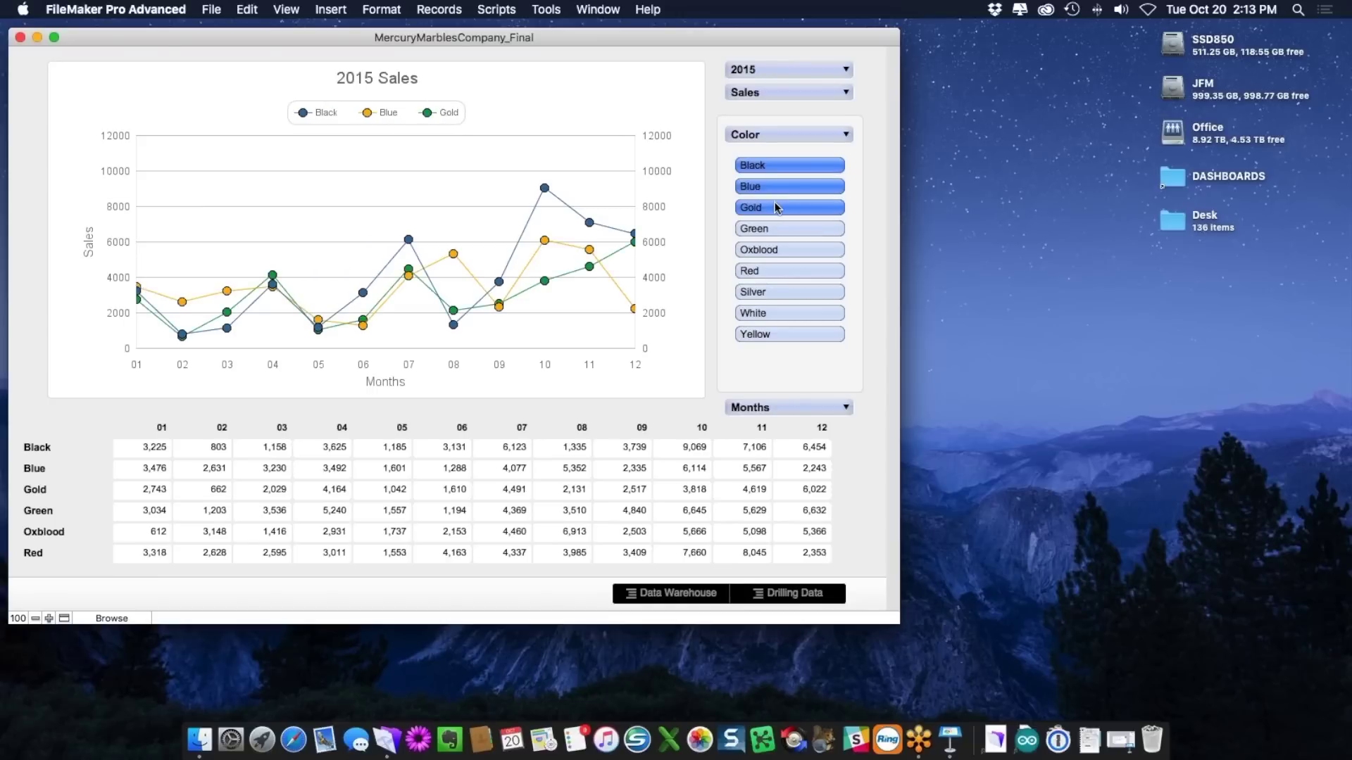
left_click(776, 207)
left_click(773, 187)
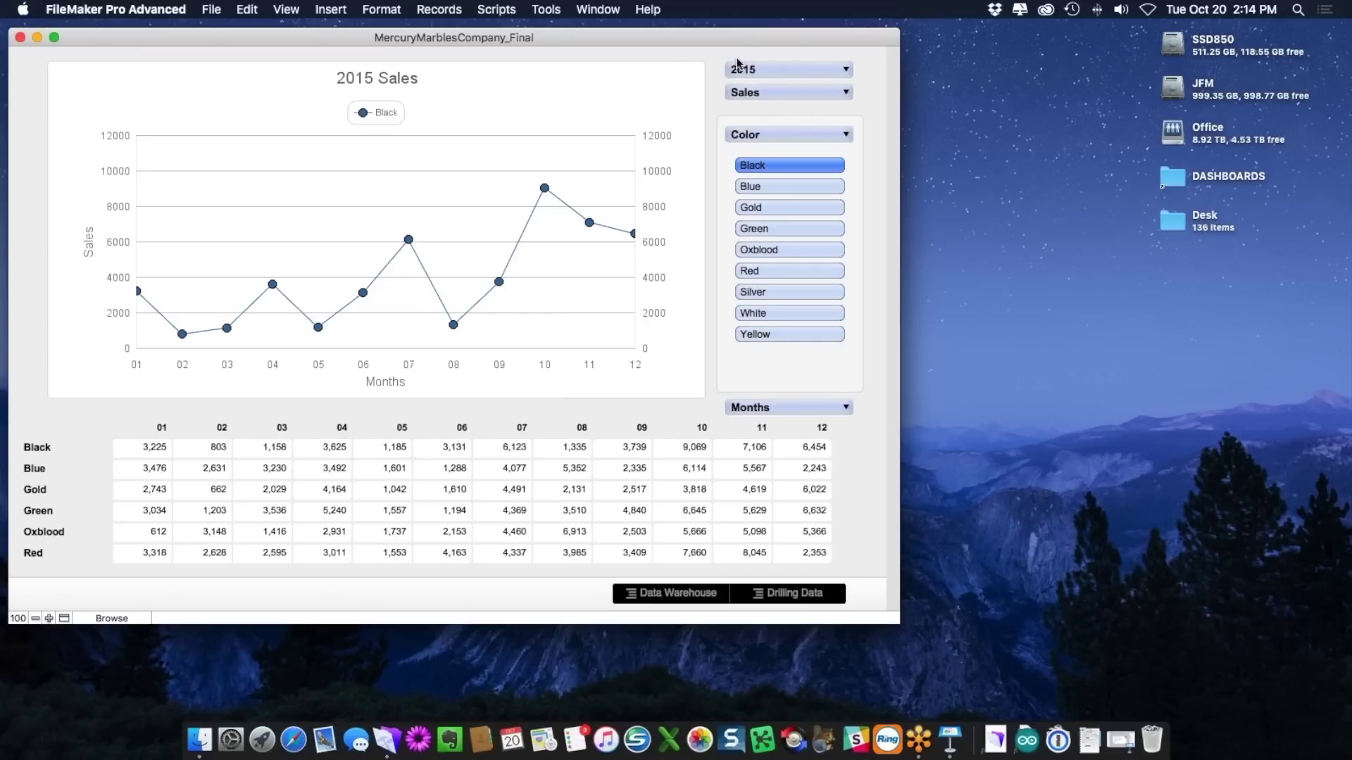
left_click(802, 69)
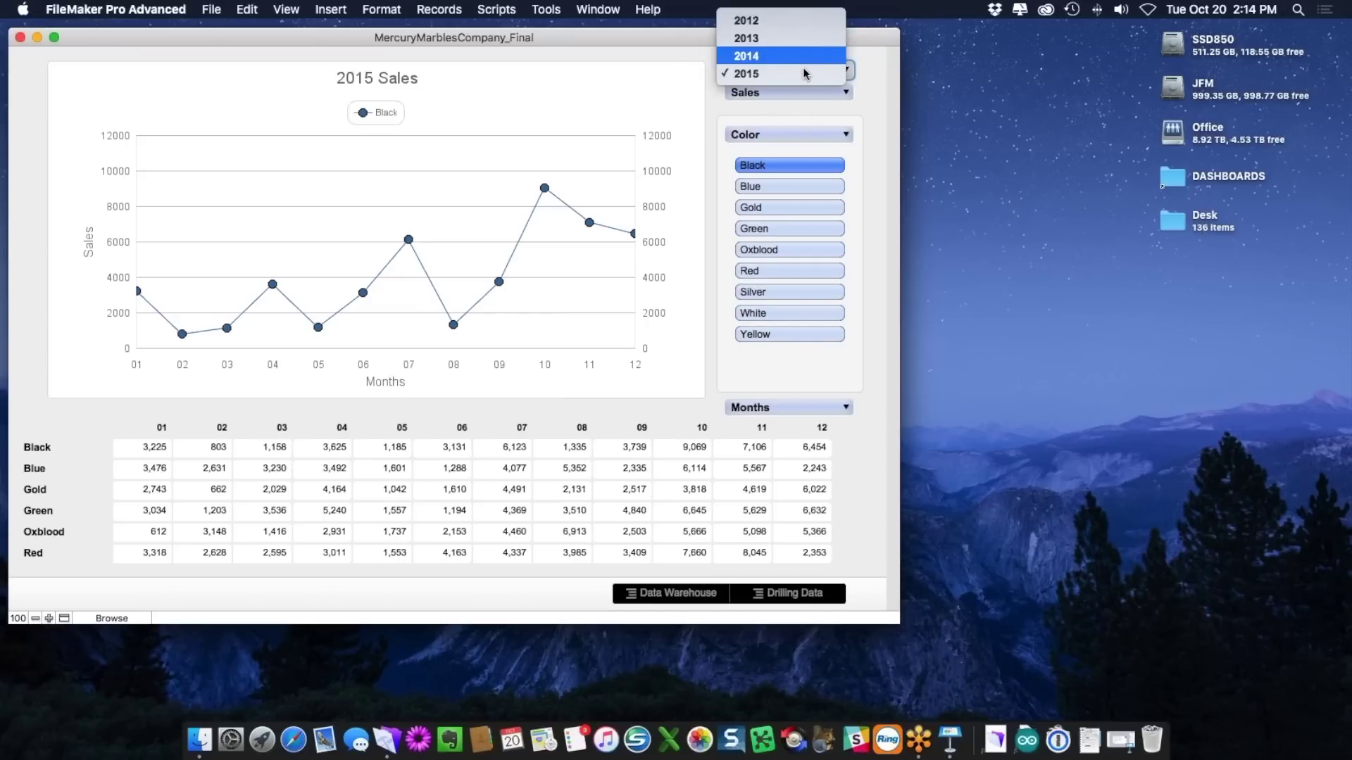
left_click(813, 73)
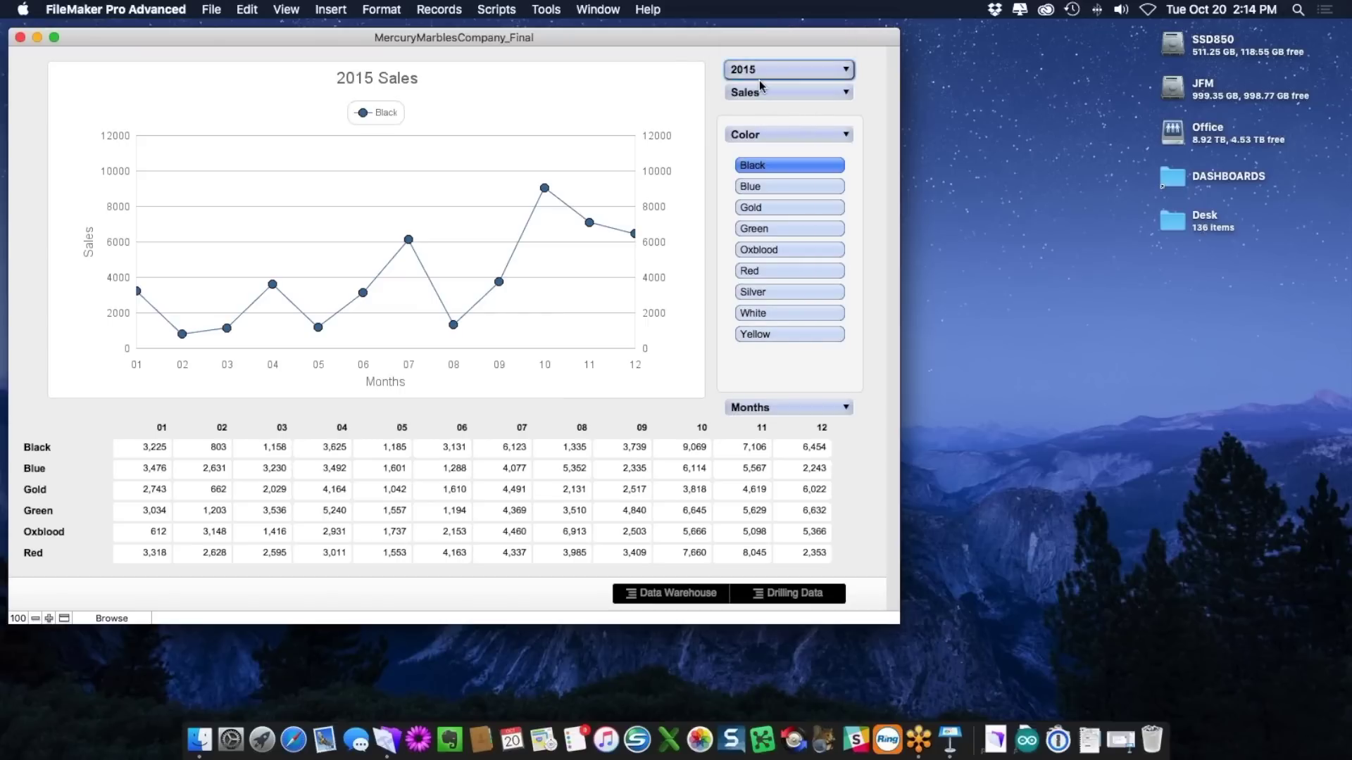
left_click(711, 267)
left_click(802, 94)
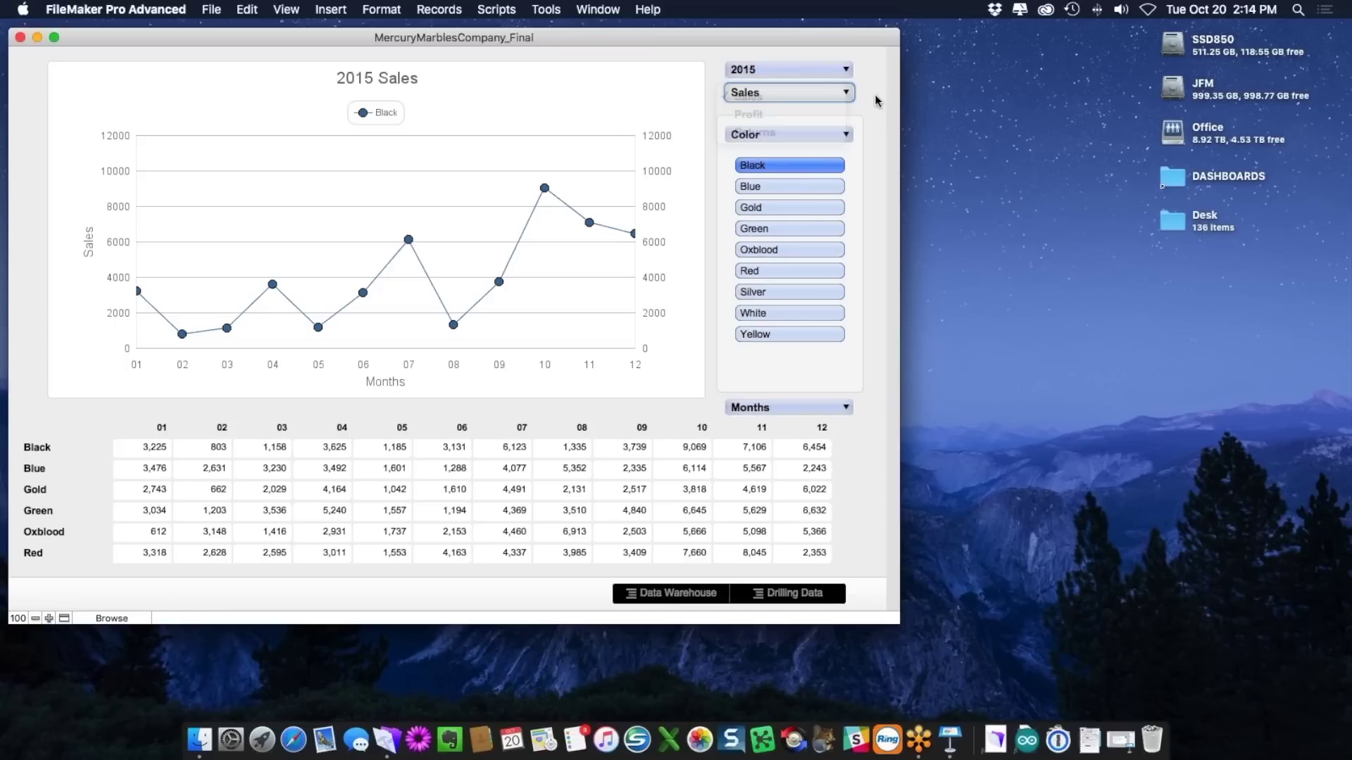
Step: Change the dashboard's row grouping from Color to Sizes and plot the 0.50 in series
left_click(825, 135)
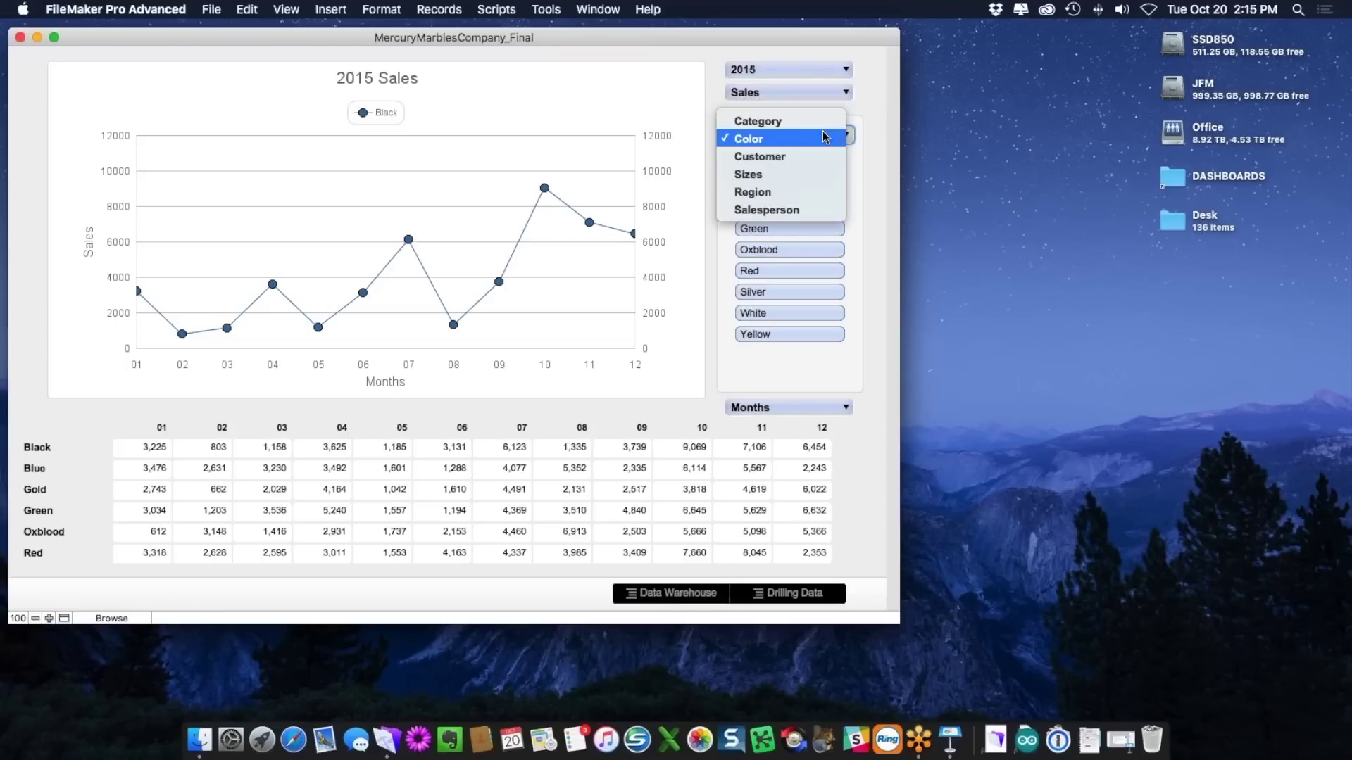
left_click(810, 174)
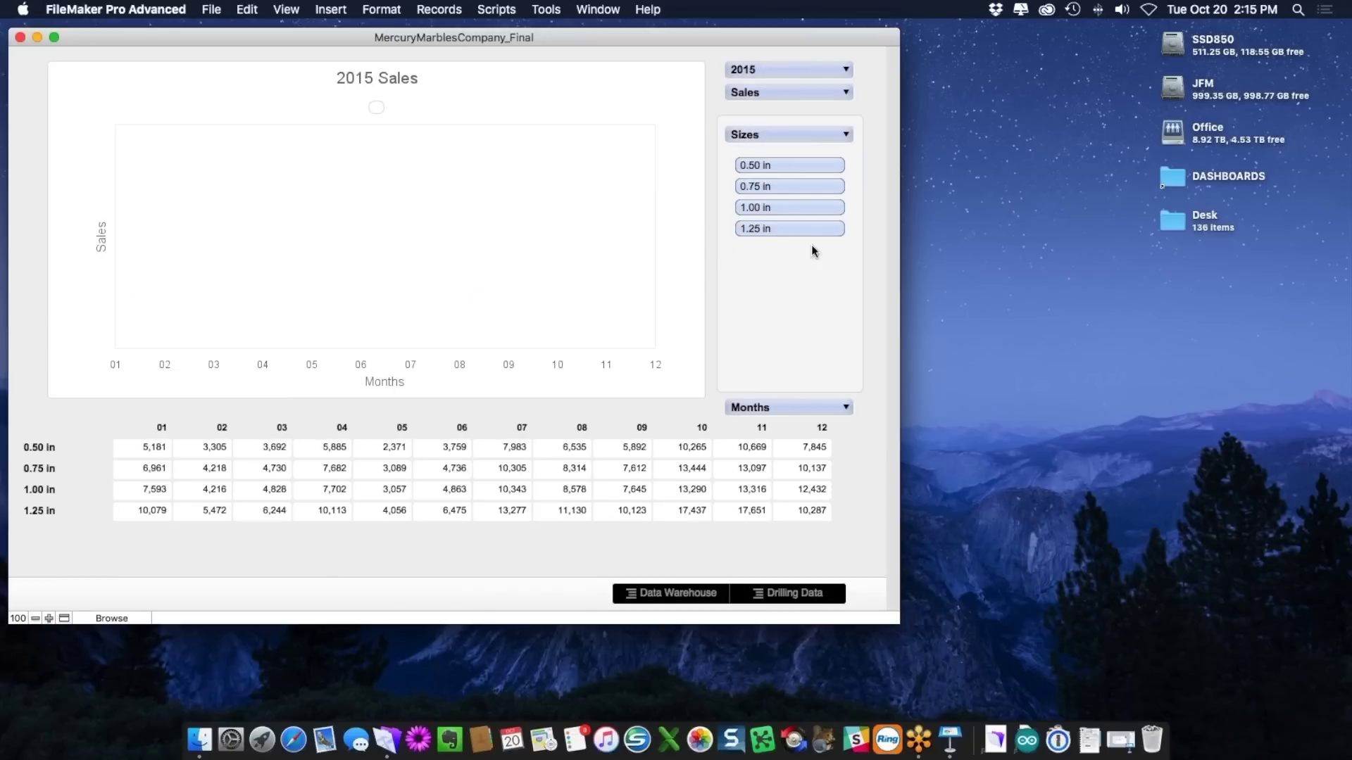
left_click(769, 167)
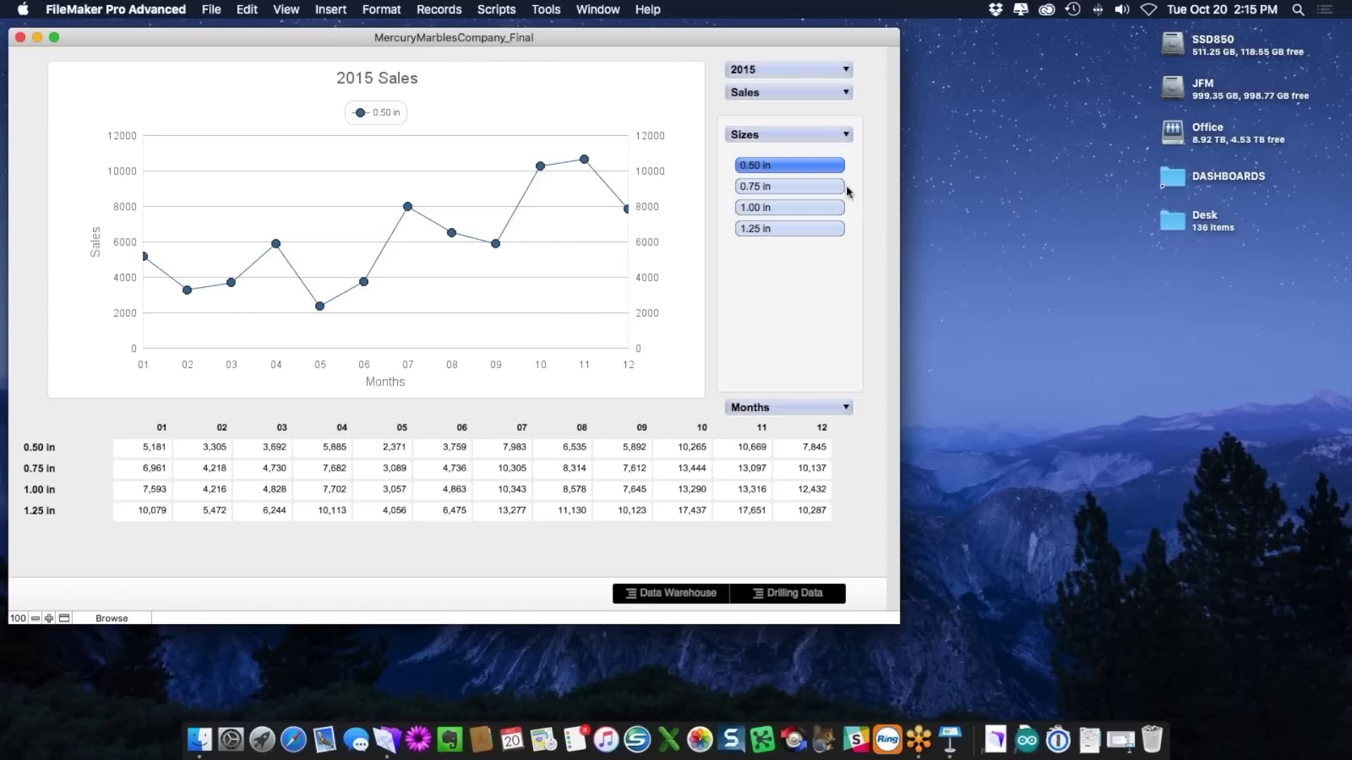
left_click(777, 164)
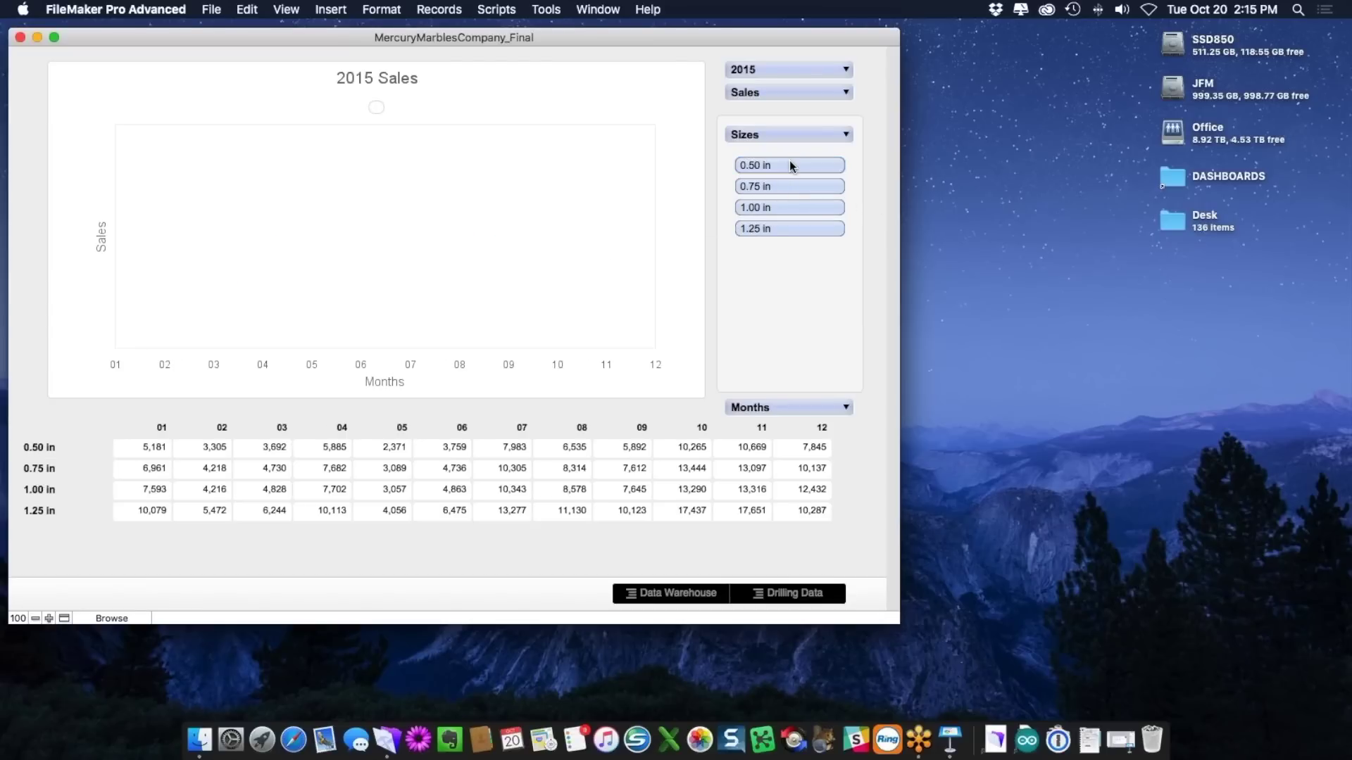
left_click(796, 166)
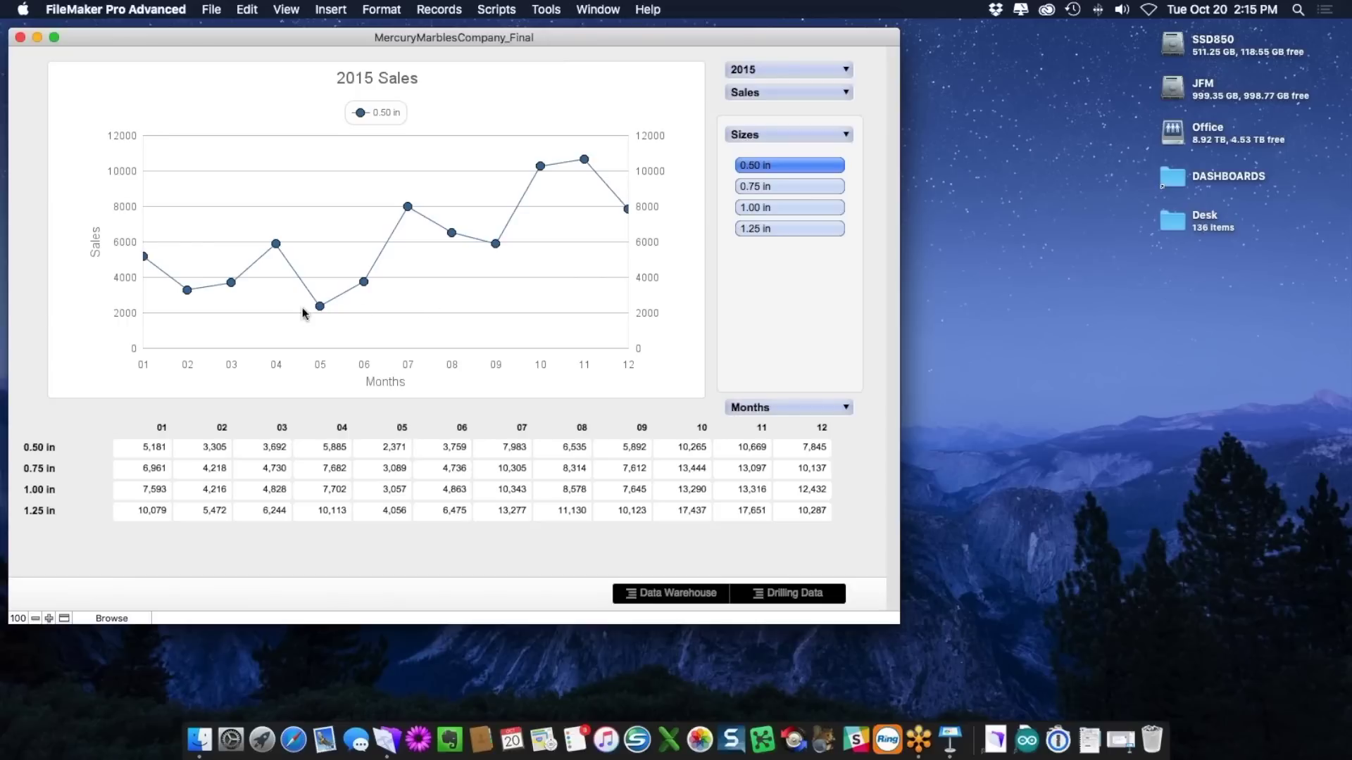
Step: View the 0.50 in series by Profit, and switch the dashboard's measure to Returns
left_click(760, 95)
left_click(761, 115)
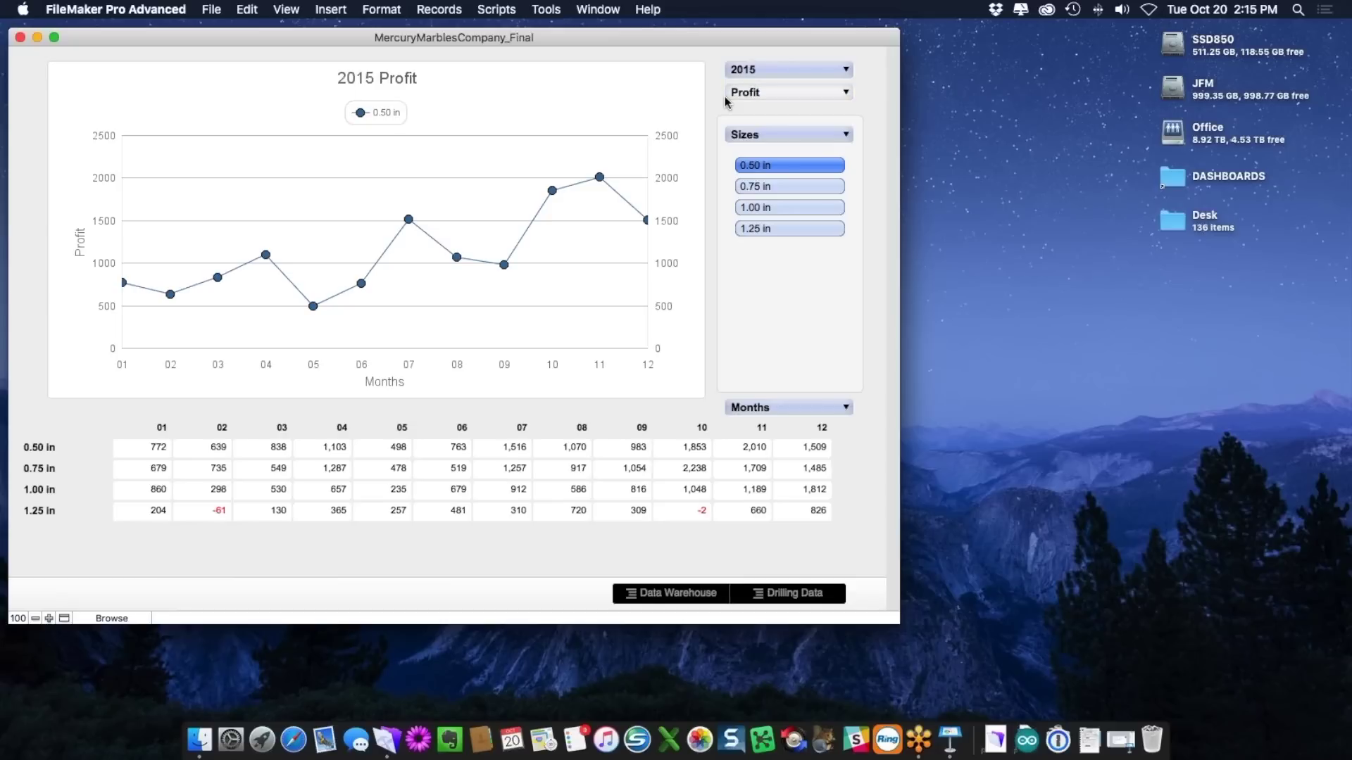
left_click(754, 97)
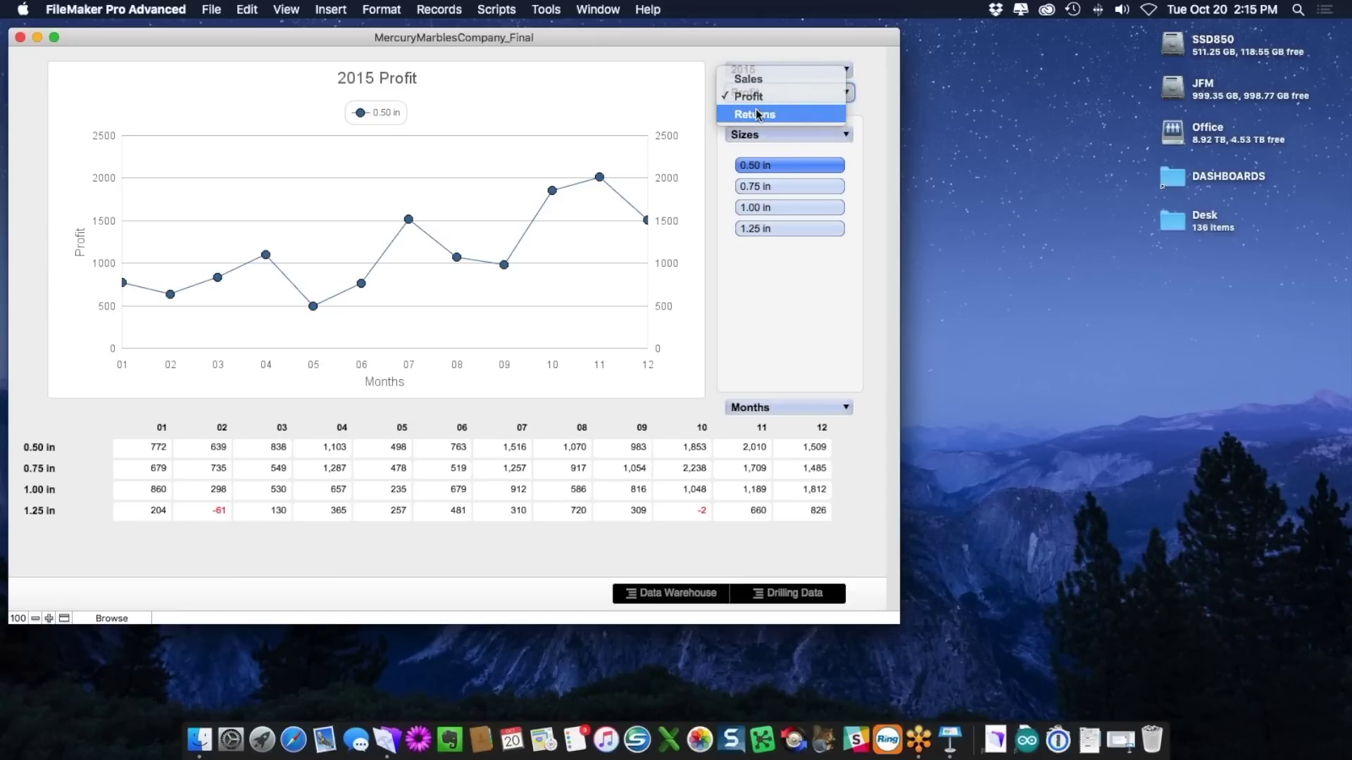
left_click(755, 113)
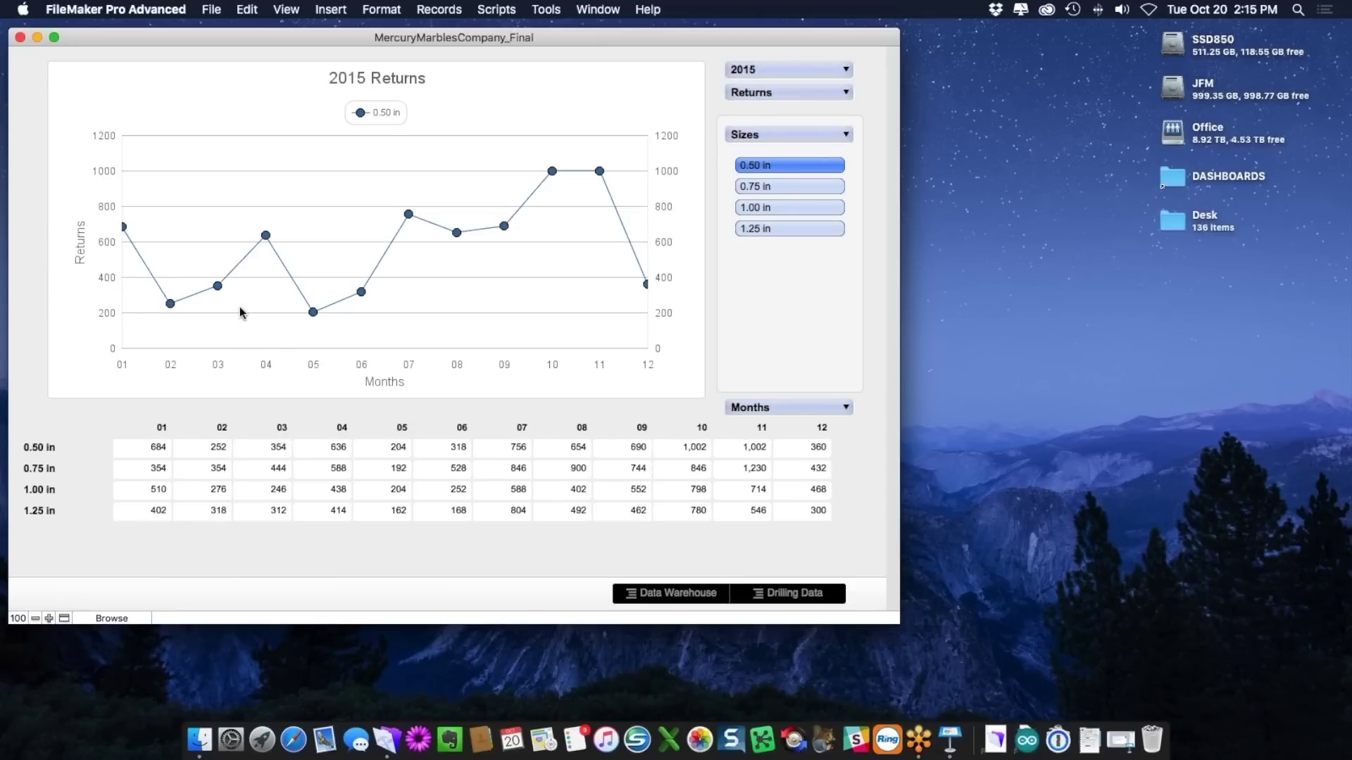
Step: Add the 0.75 in series to the chart and set the horizontal axis to Category
left_click(800, 187)
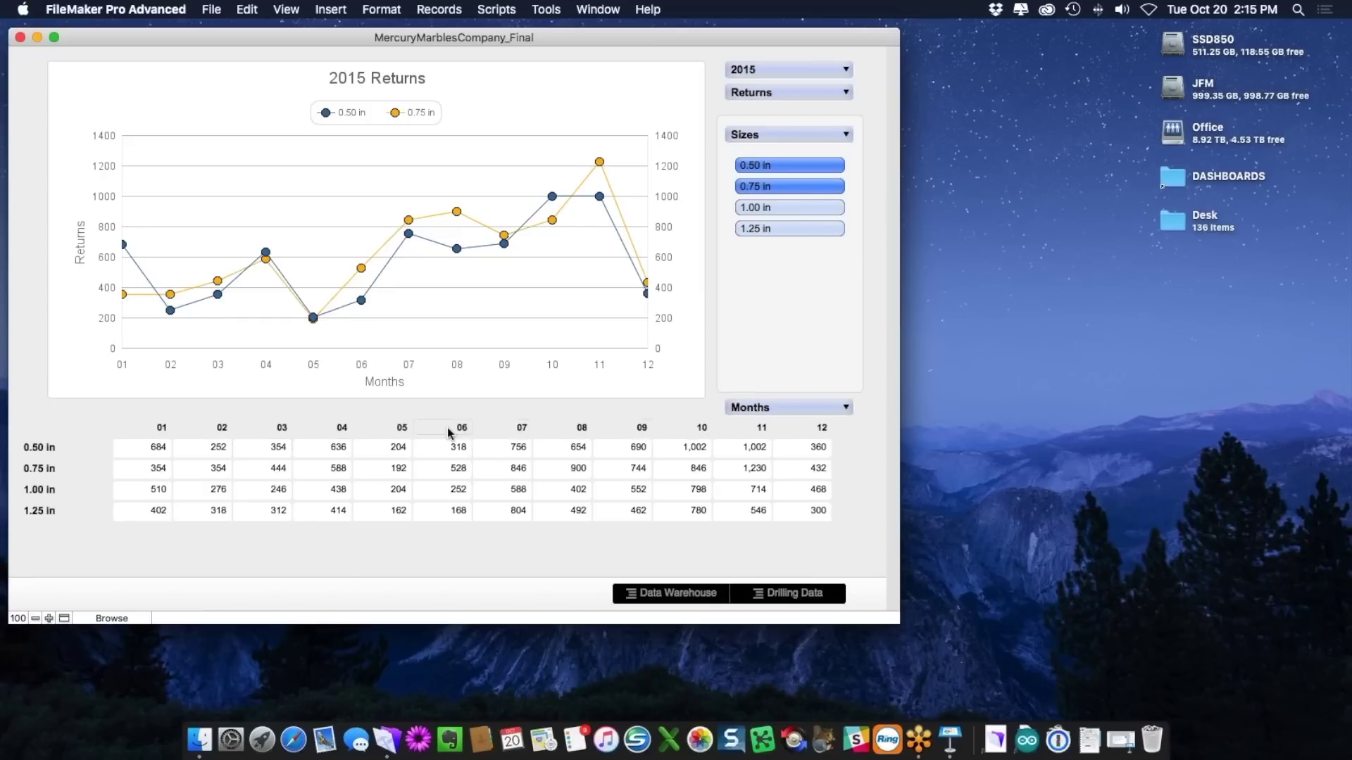
left_click(813, 411)
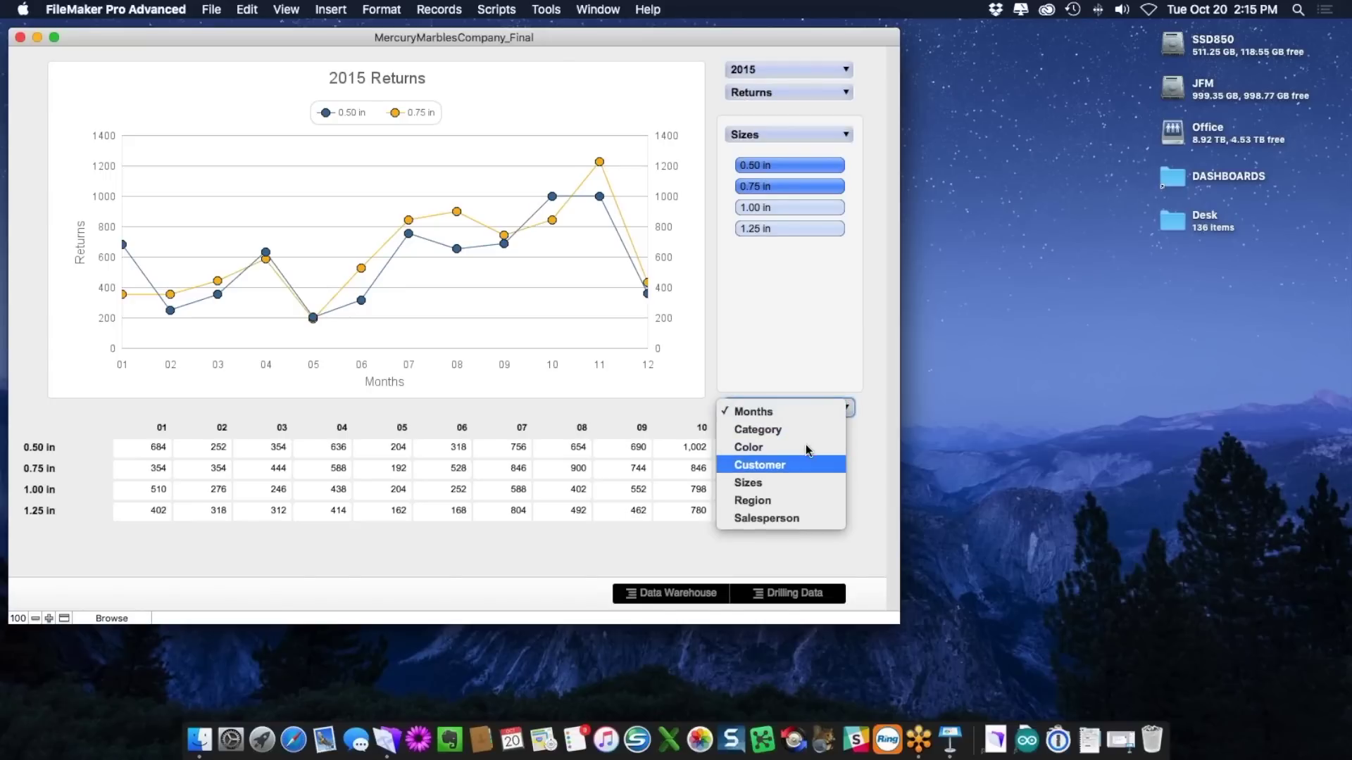
left_click(806, 431)
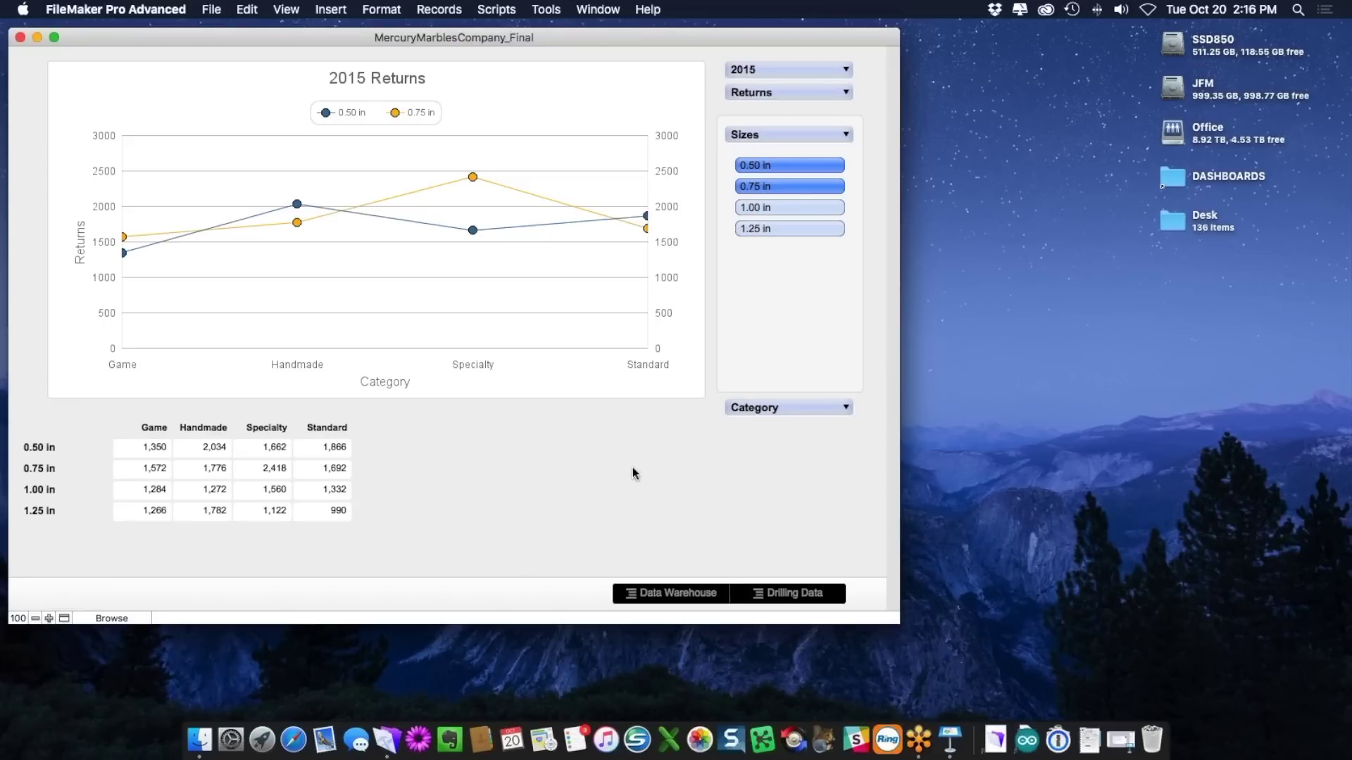
Step: Open the Script Workspace on the PopulatePivotValues script, hiding the script list and the step list to widen the code
left_click(497, 9)
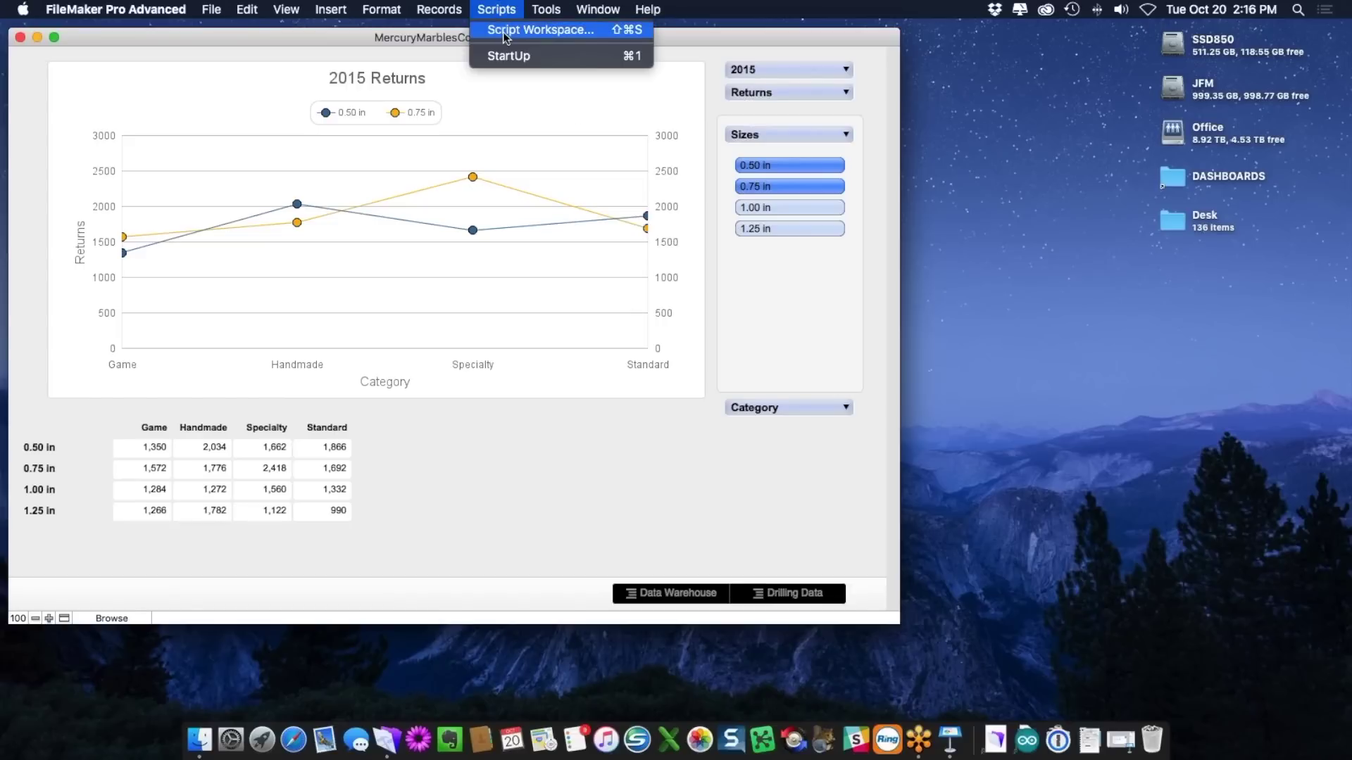
left_click(507, 32)
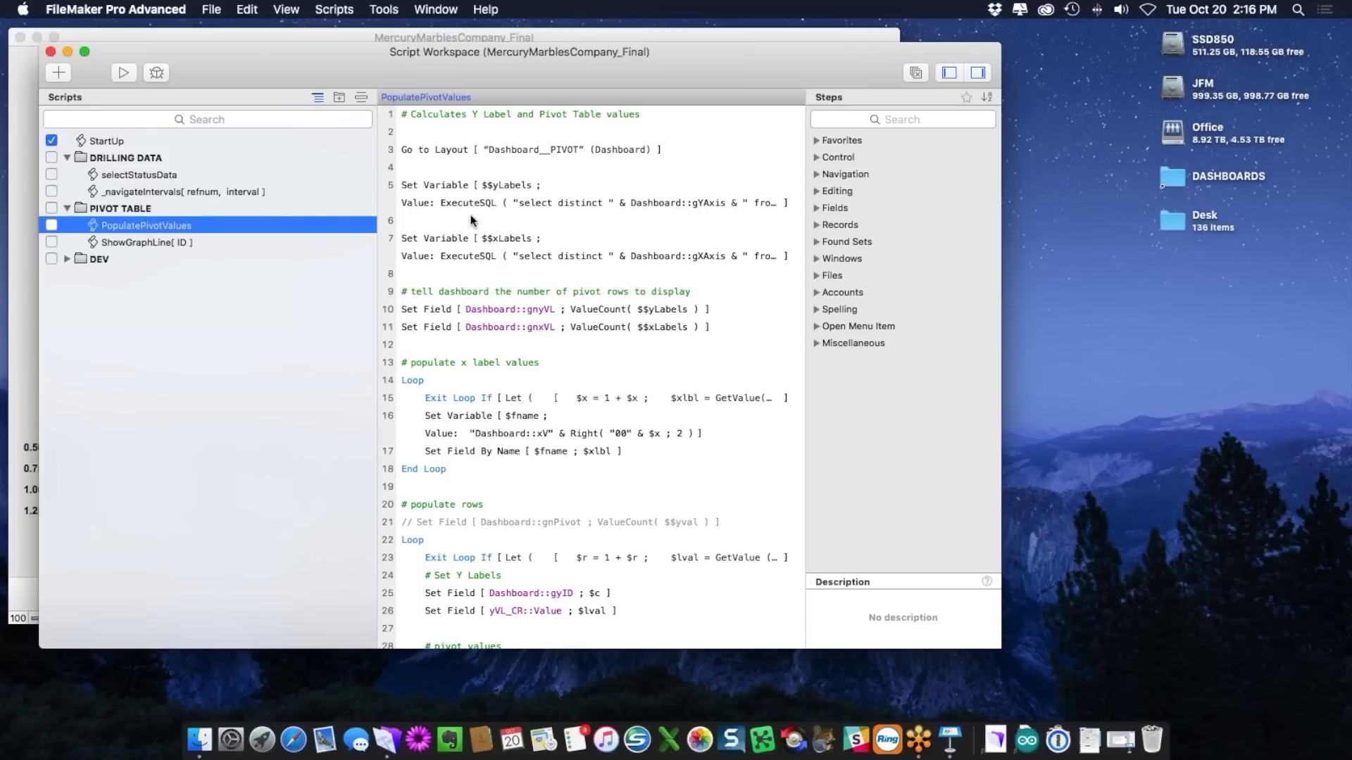
left_click(978, 73)
left_click(949, 72)
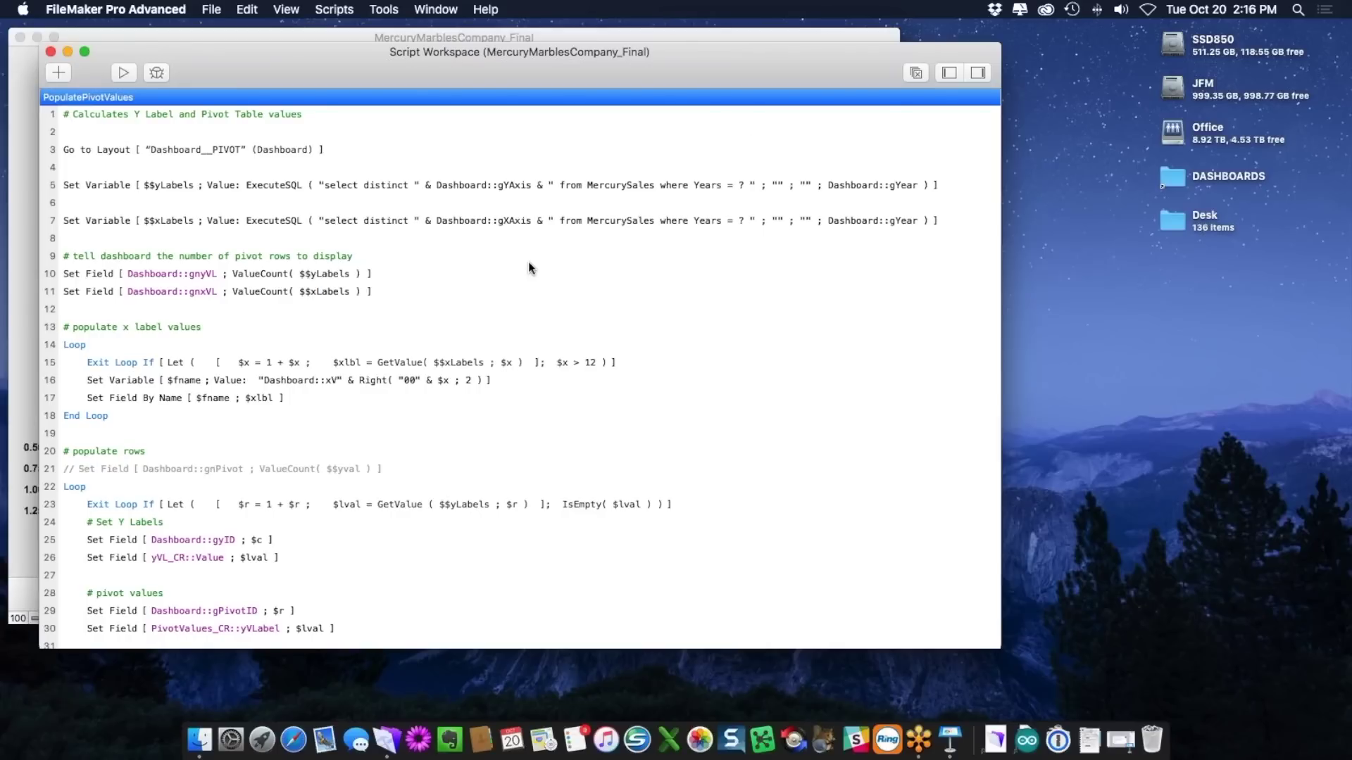
Step: Examine how PopulatePivotValues fills $$yLabels and $$xLabels with ExecuteSQL select distinct queries on MercurySales filtered by year
mouse_move(232, 185)
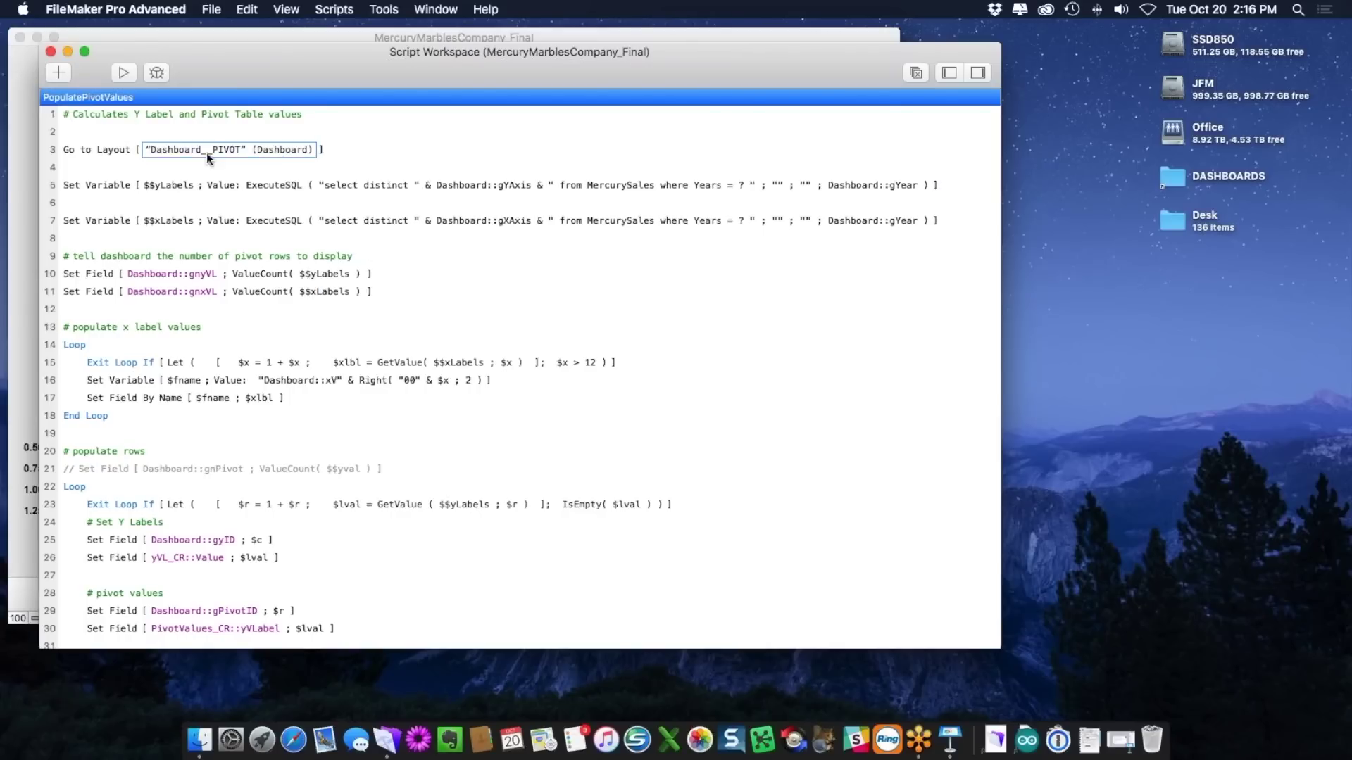
scroll(260, 183, "down", 1)
scroll(261, 183, "up", 1)
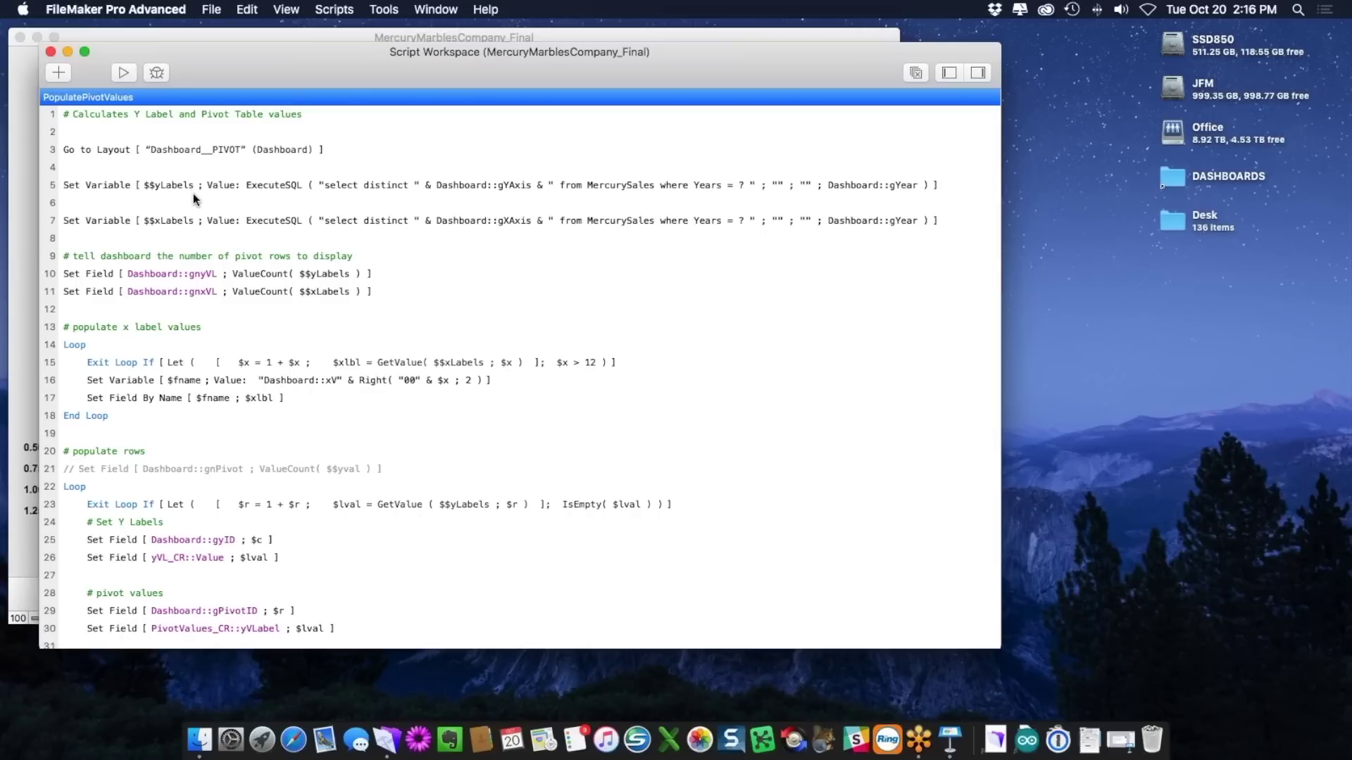
scroll(193, 193, "down", 1)
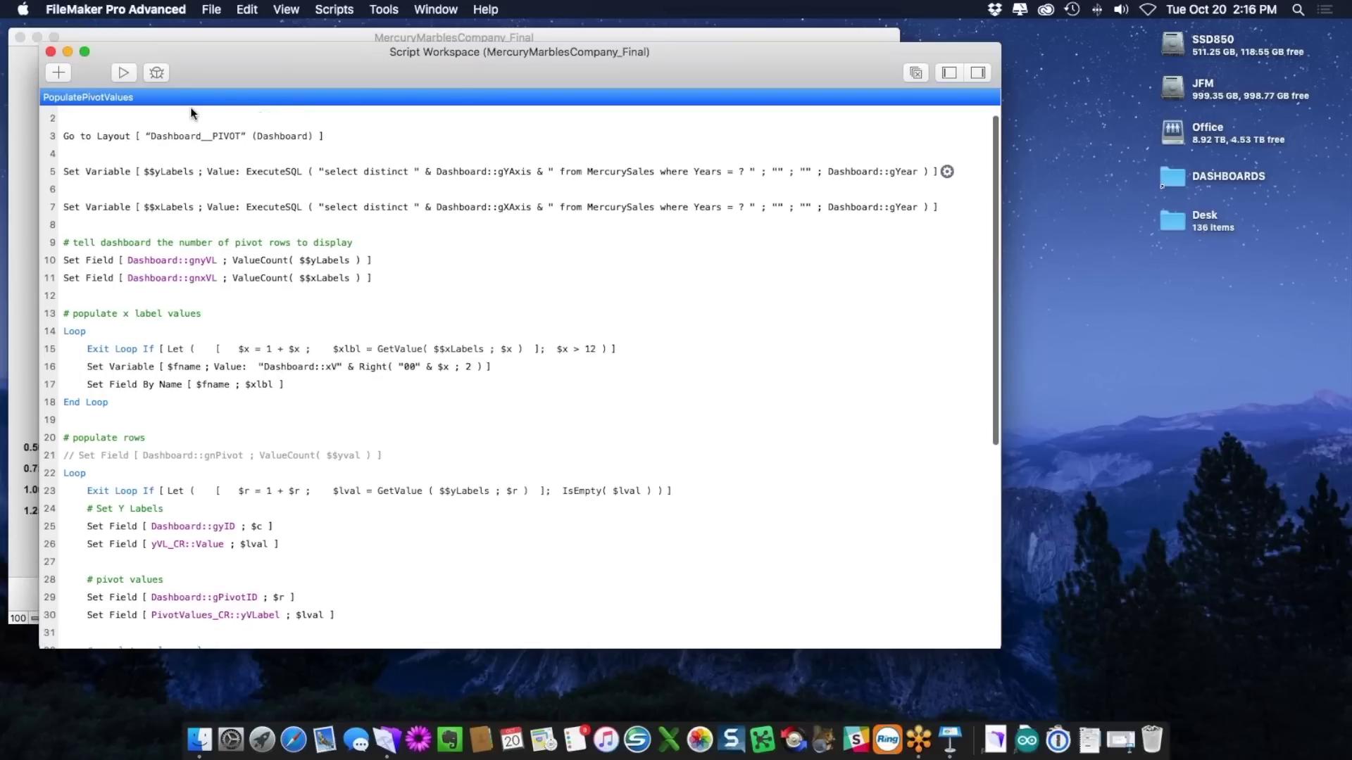
left_click_drag(213, 57, 294, 70)
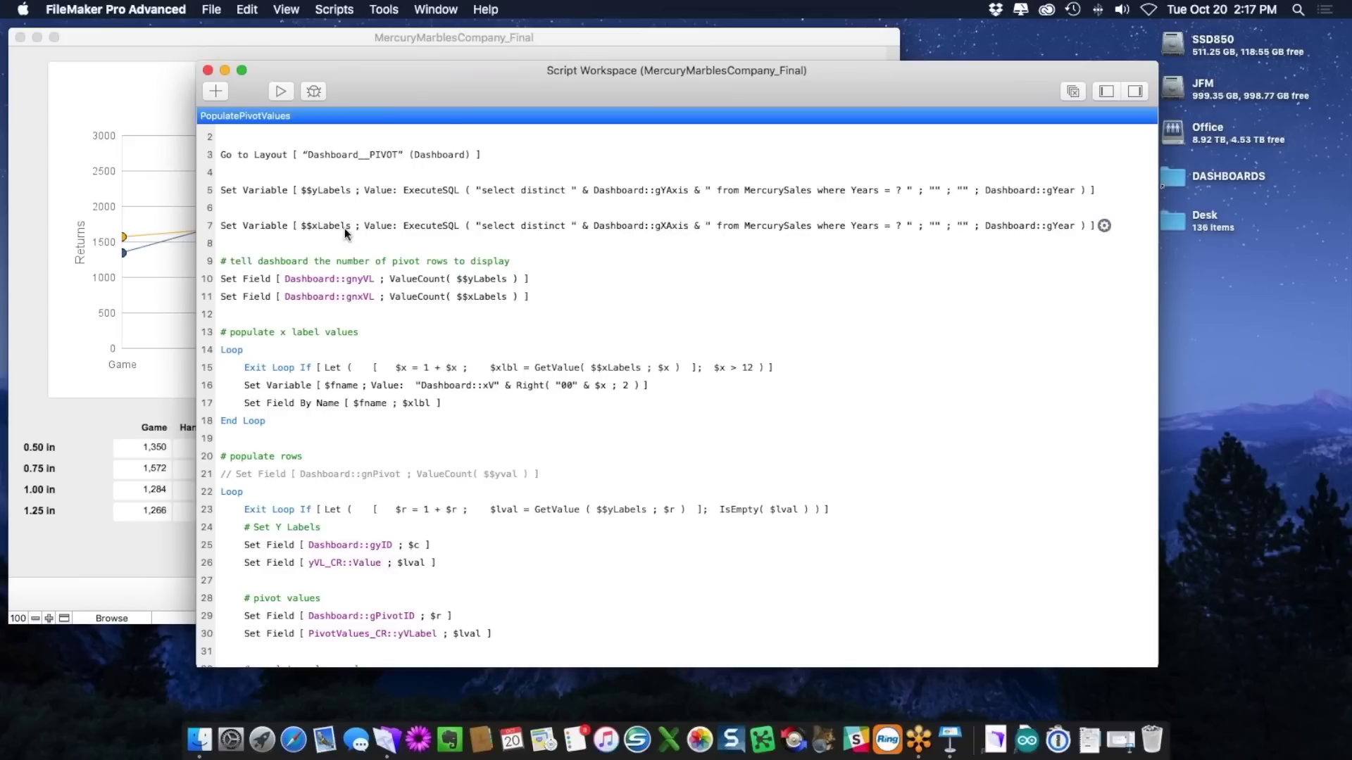
scroll(500, 183, "down", 1)
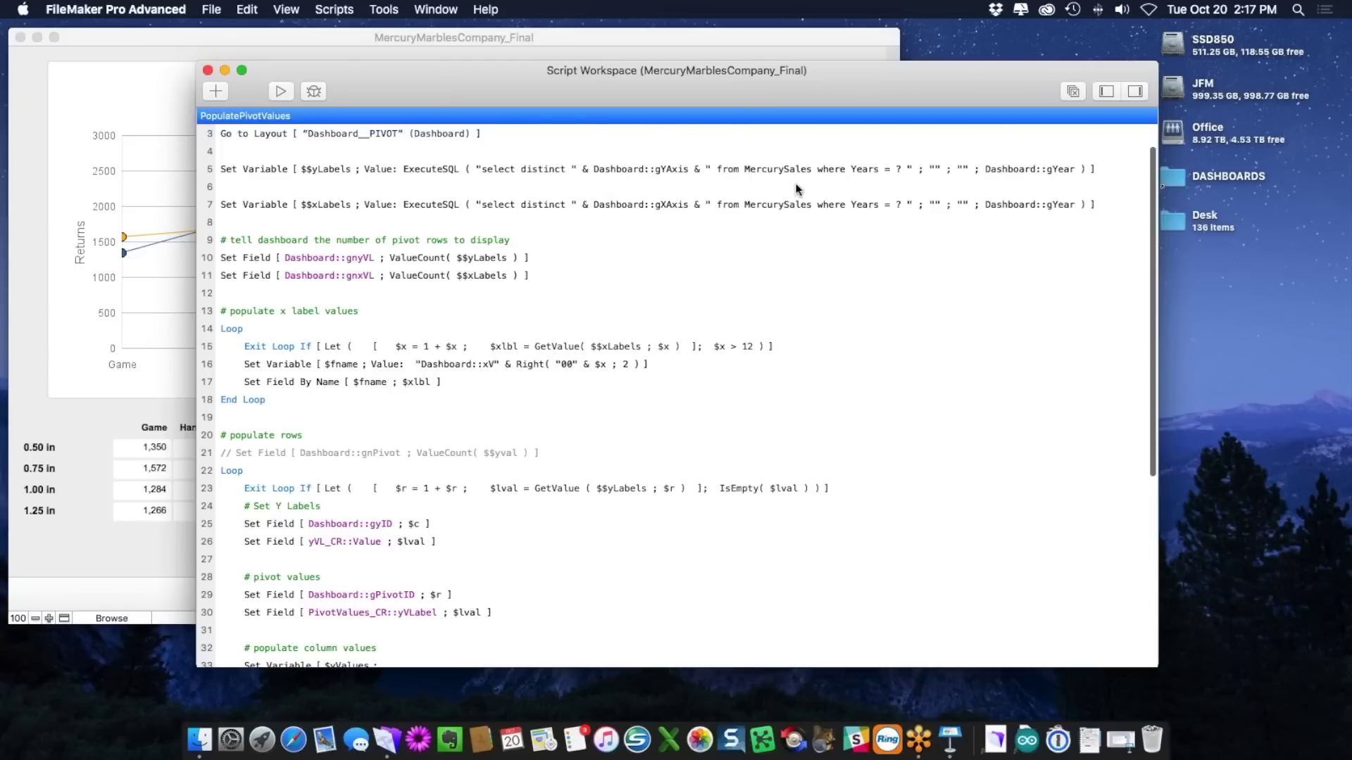
mouse_move(874, 178)
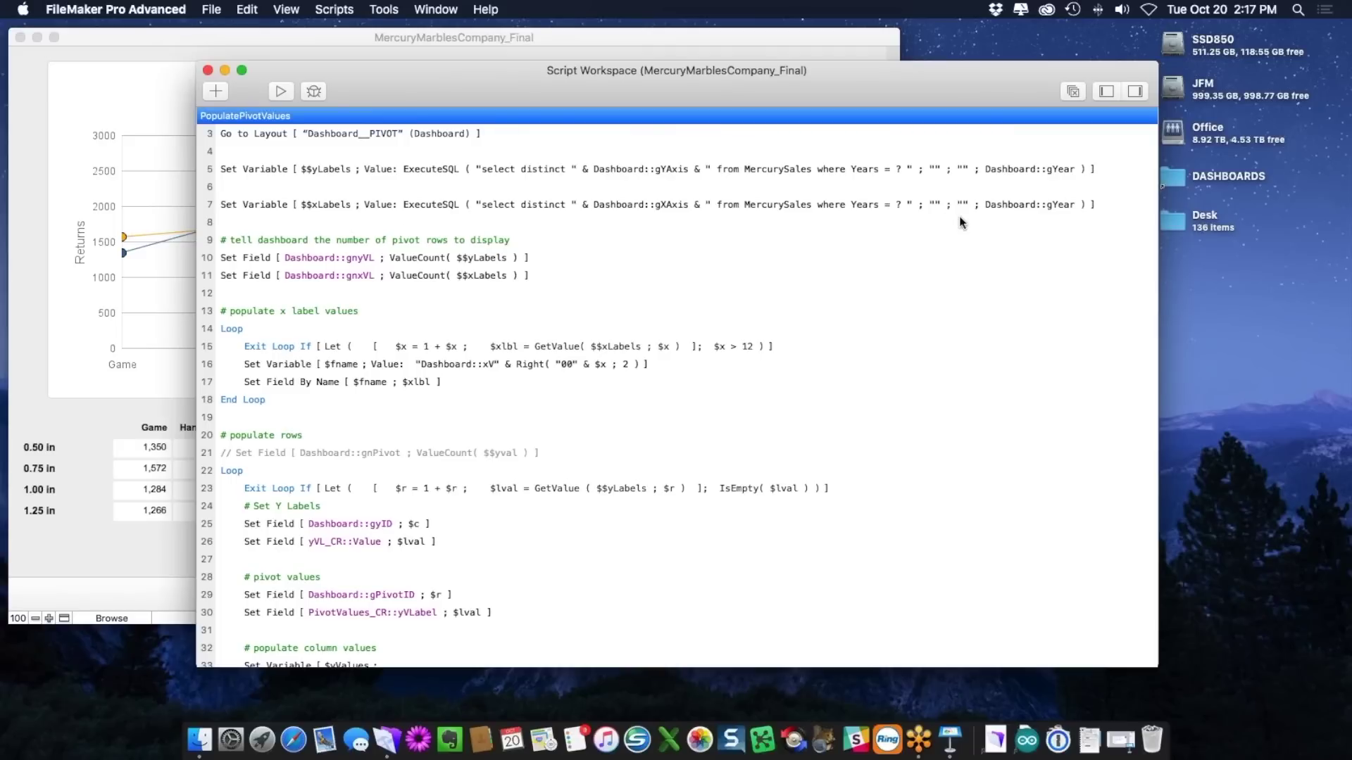
Step: Reposition the script window to compare the gnyVL and gnxVL label count steps with the dashboard's pivot rows and columns
left_click_drag(514, 87, 905, 131)
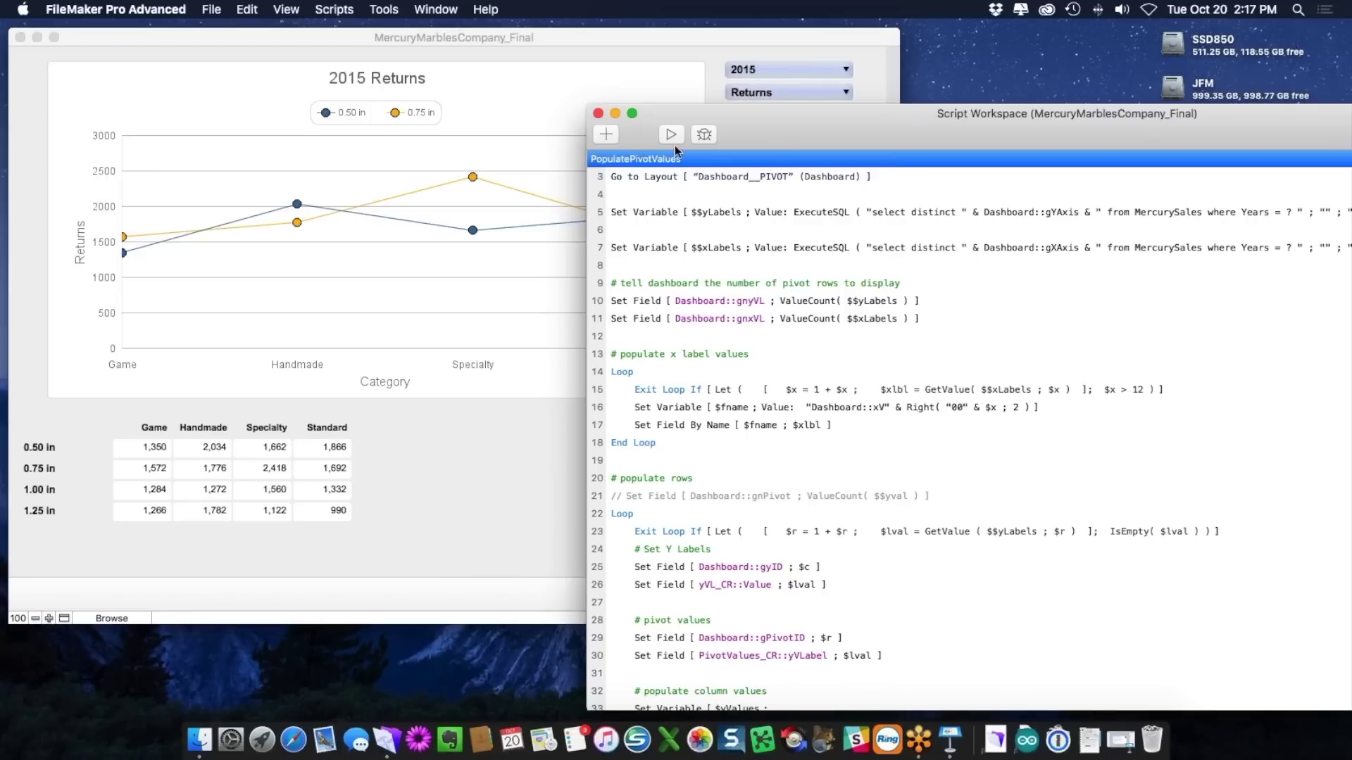
left_click_drag(792, 116, 577, 94)
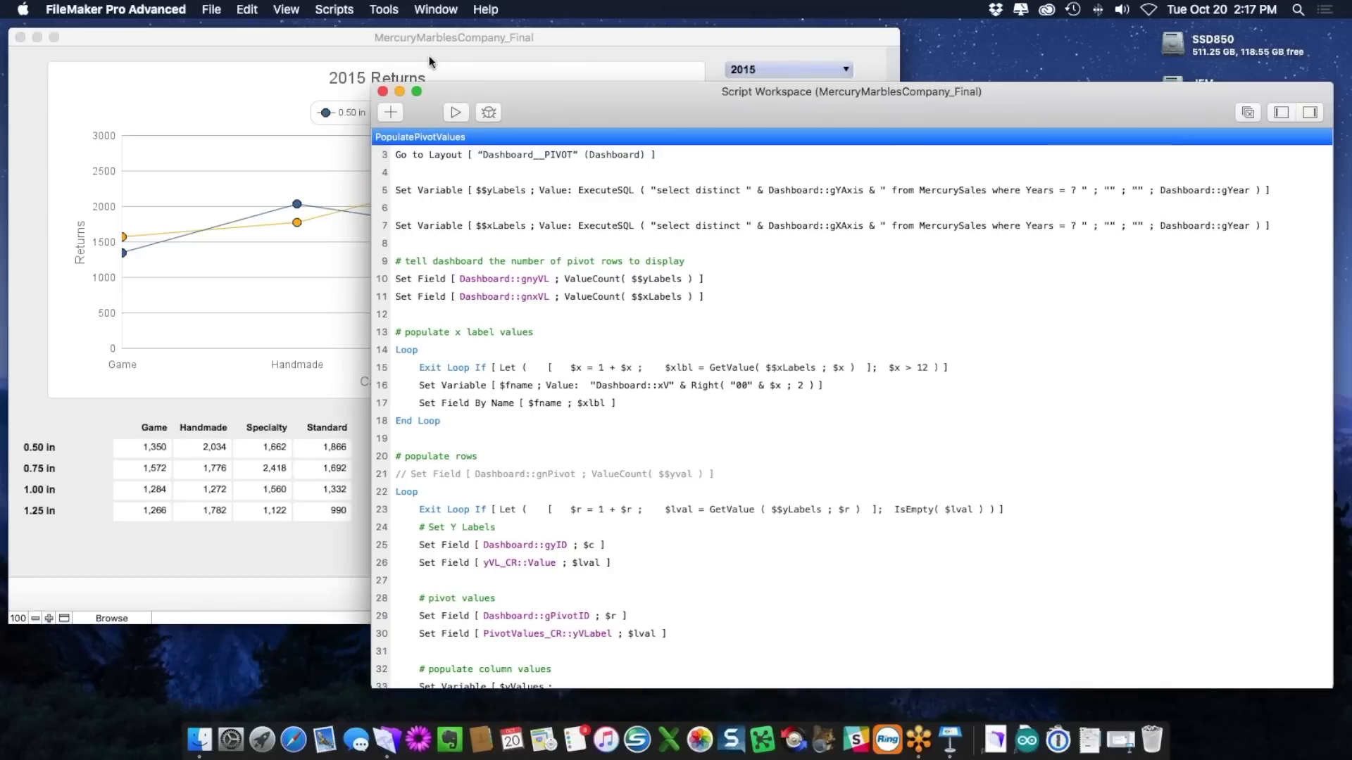
left_click_drag(436, 91, 296, 49)
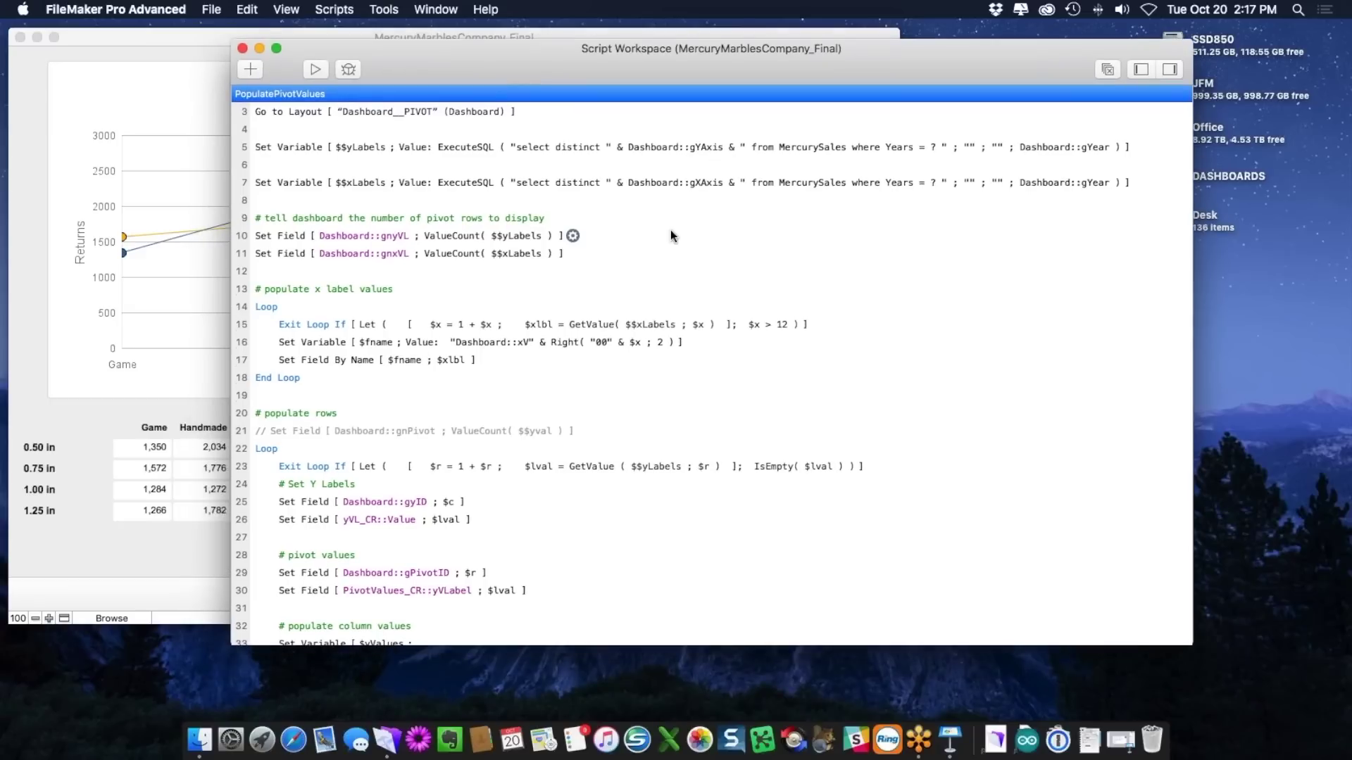
scroll(670, 230, "down", 2)
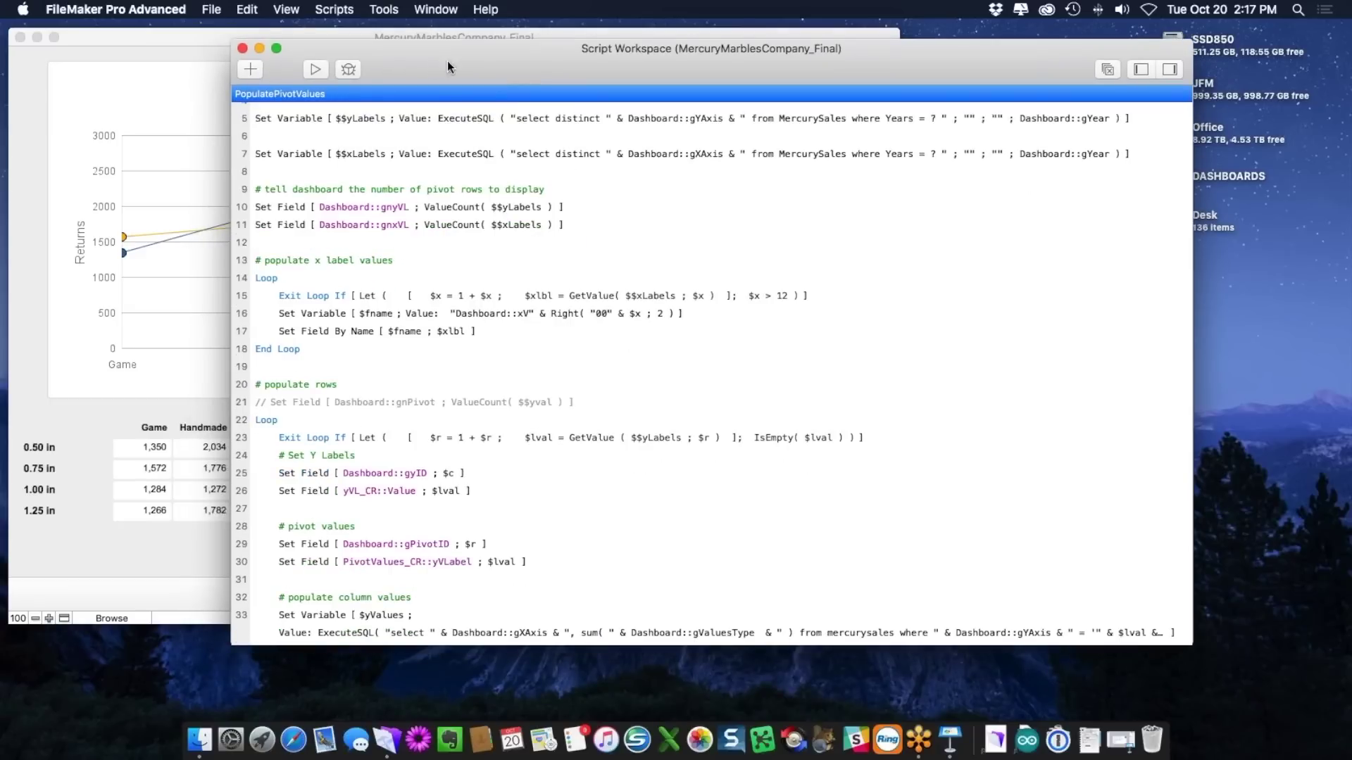
left_click_drag(463, 62, 544, 62)
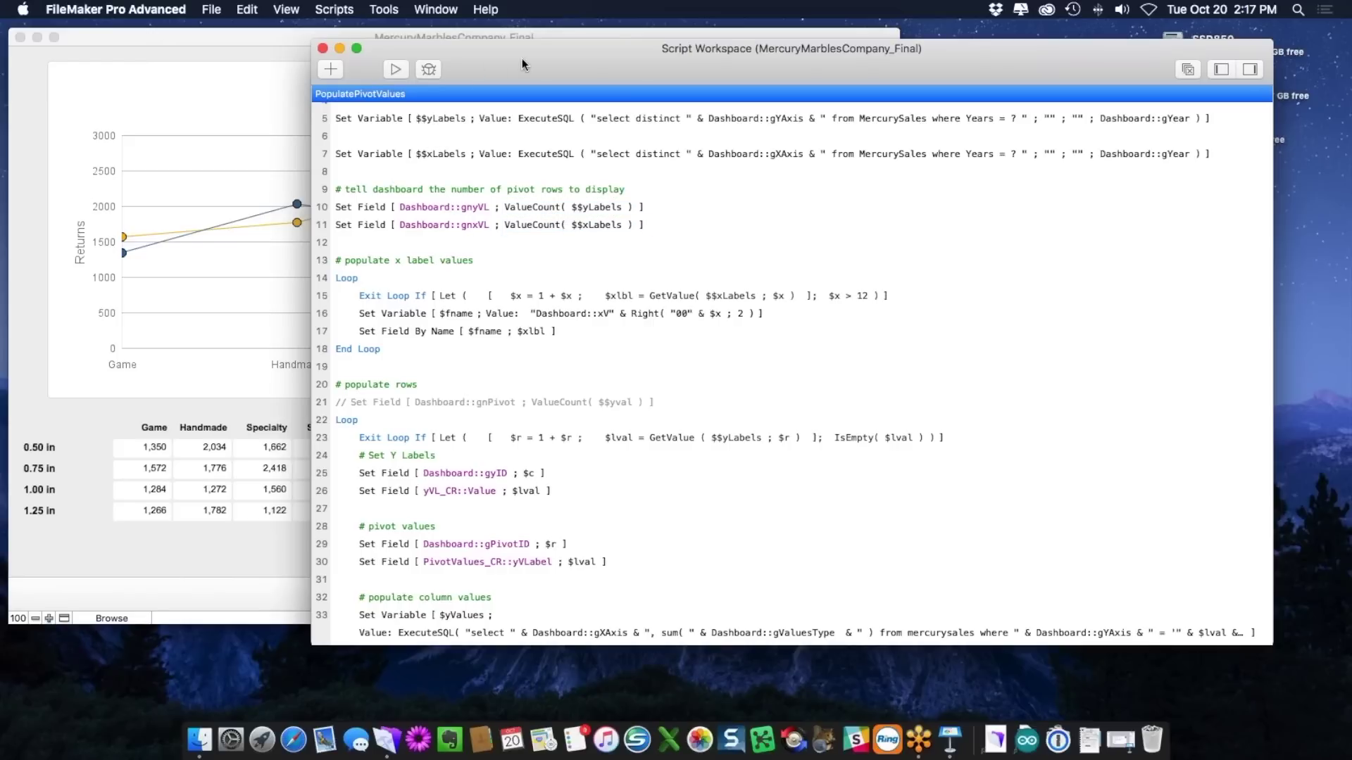
left_click_drag(522, 58, 743, 58)
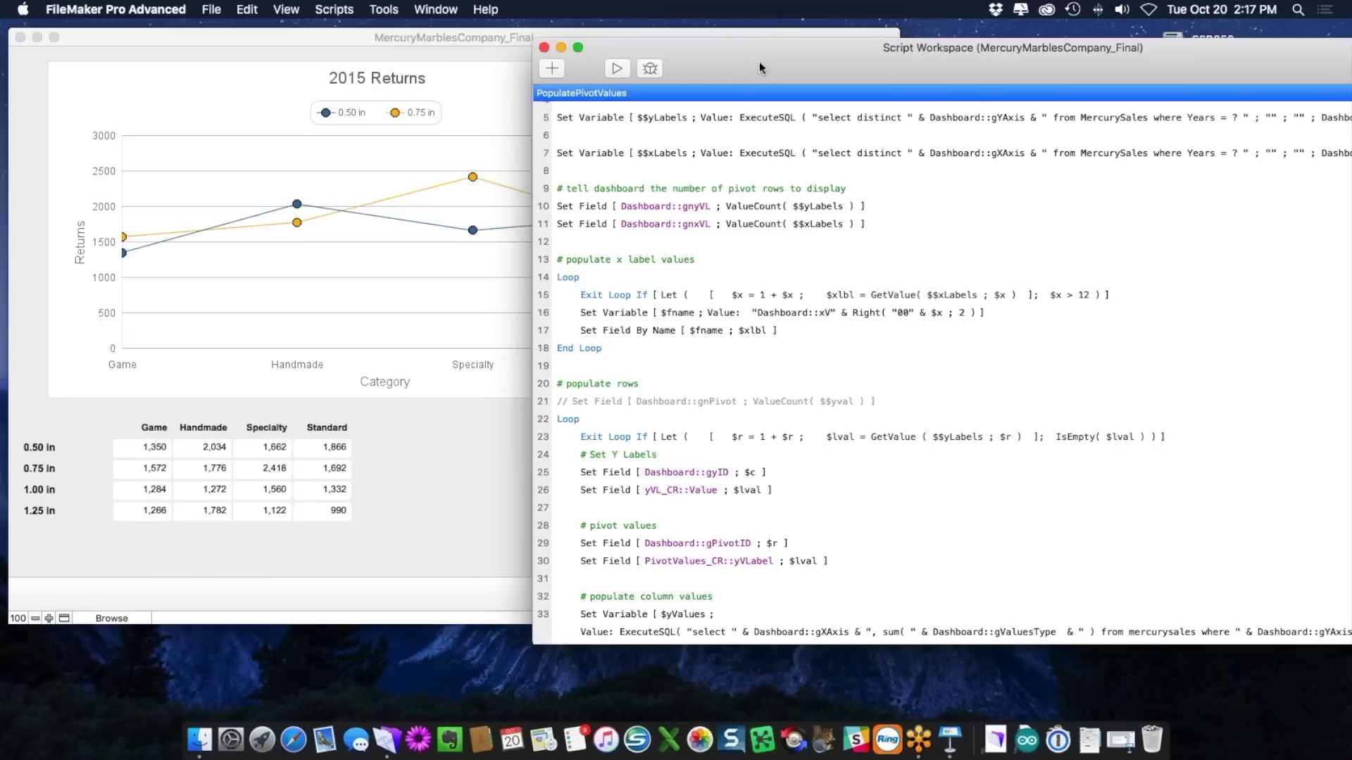
left_click_drag(742, 59, 563, 57)
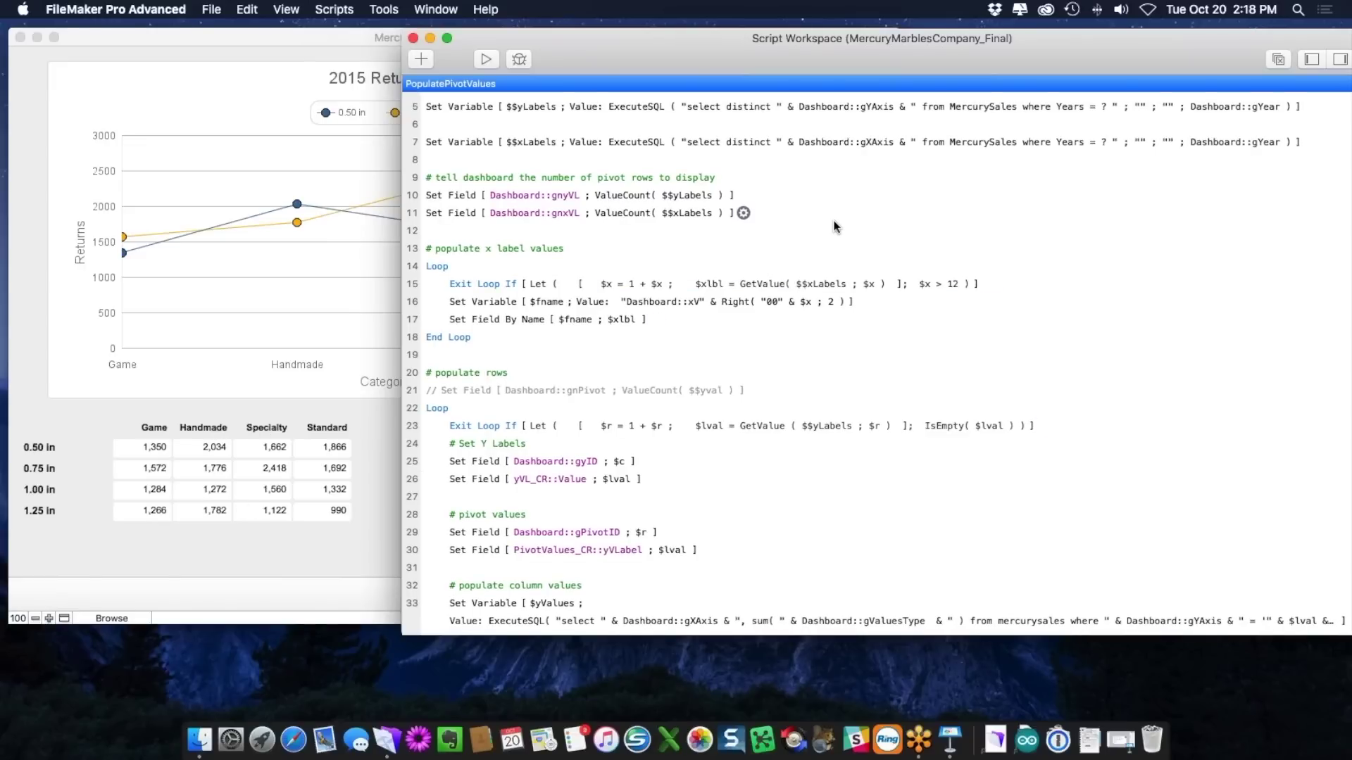
Step: Examine the loop in PopulatePivotValues that populates the x label values, comparing it with the dashboard's pivot column headings
scroll(837, 220, "down", 1)
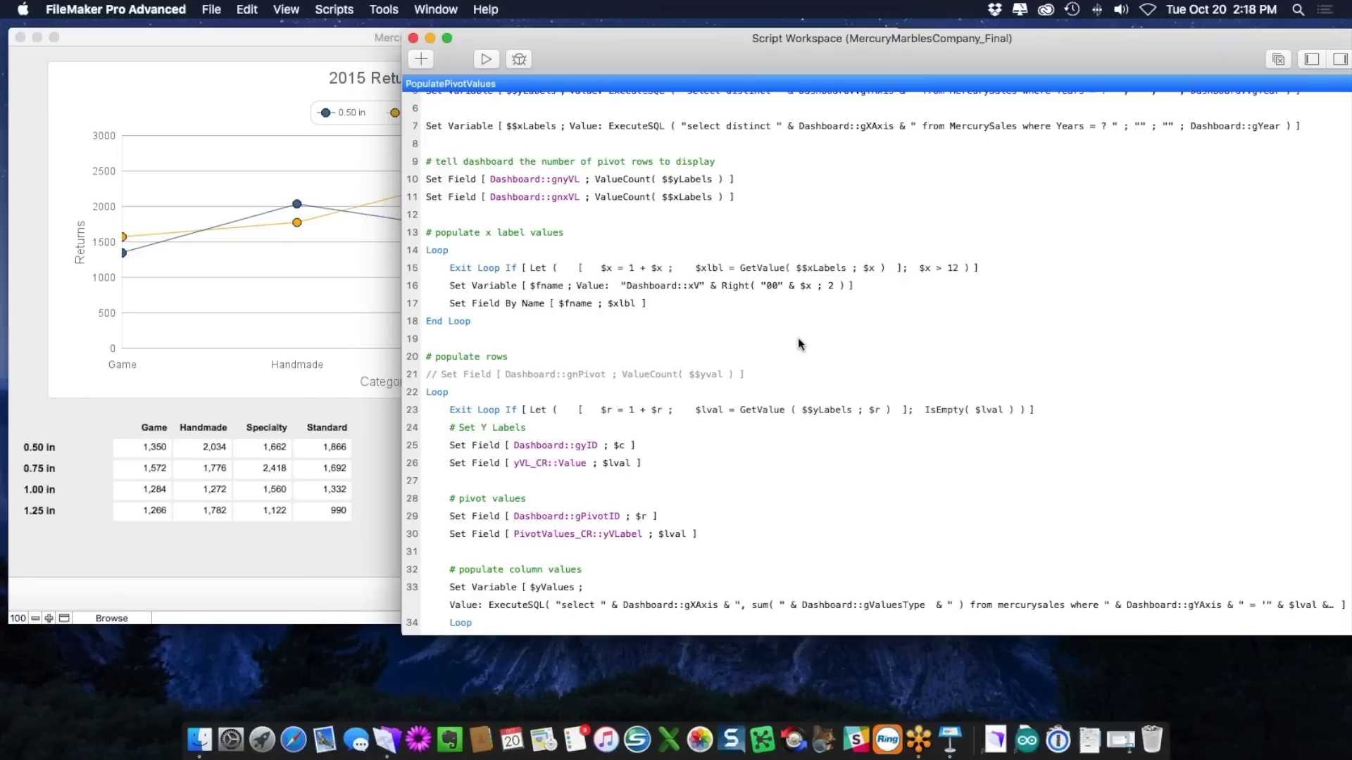
scroll(801, 344, "down", 1)
scroll(800, 340, "down", 2)
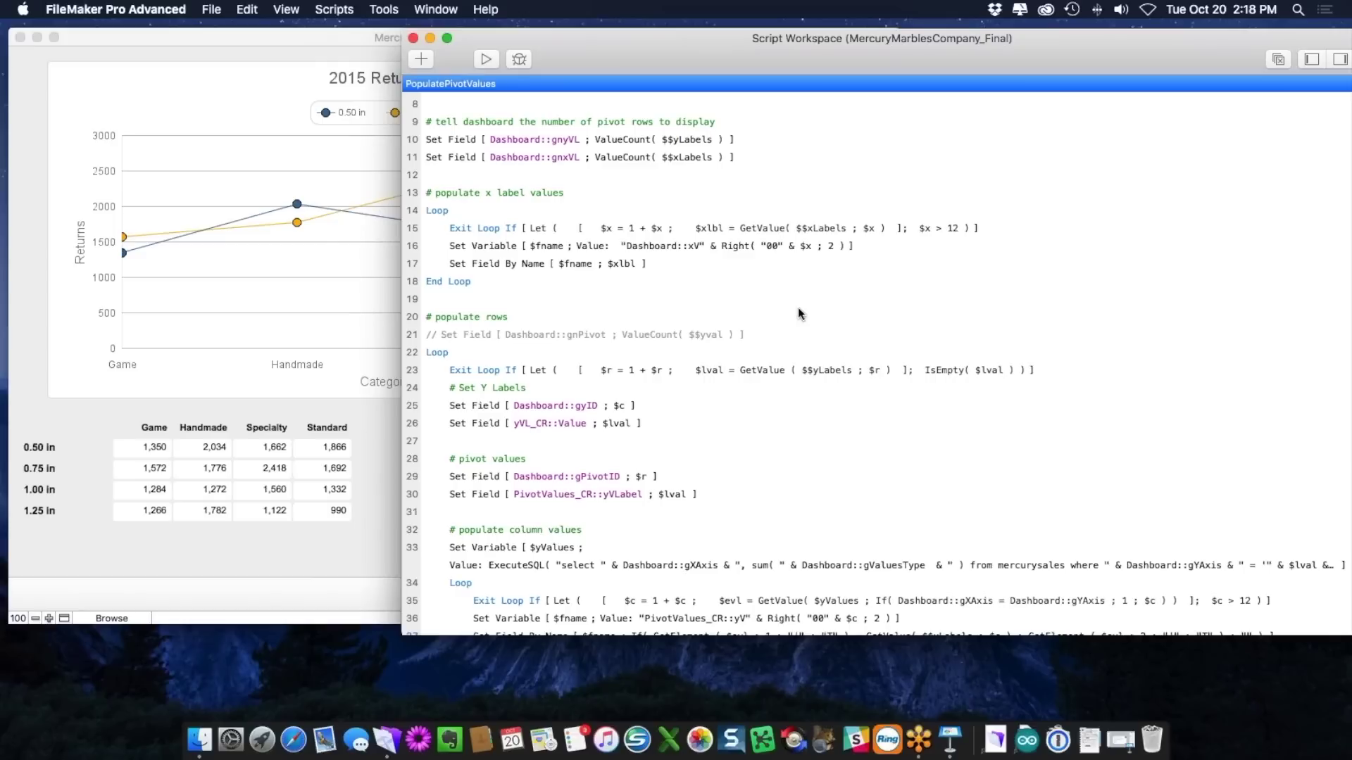
scroll(799, 311, "down", 1)
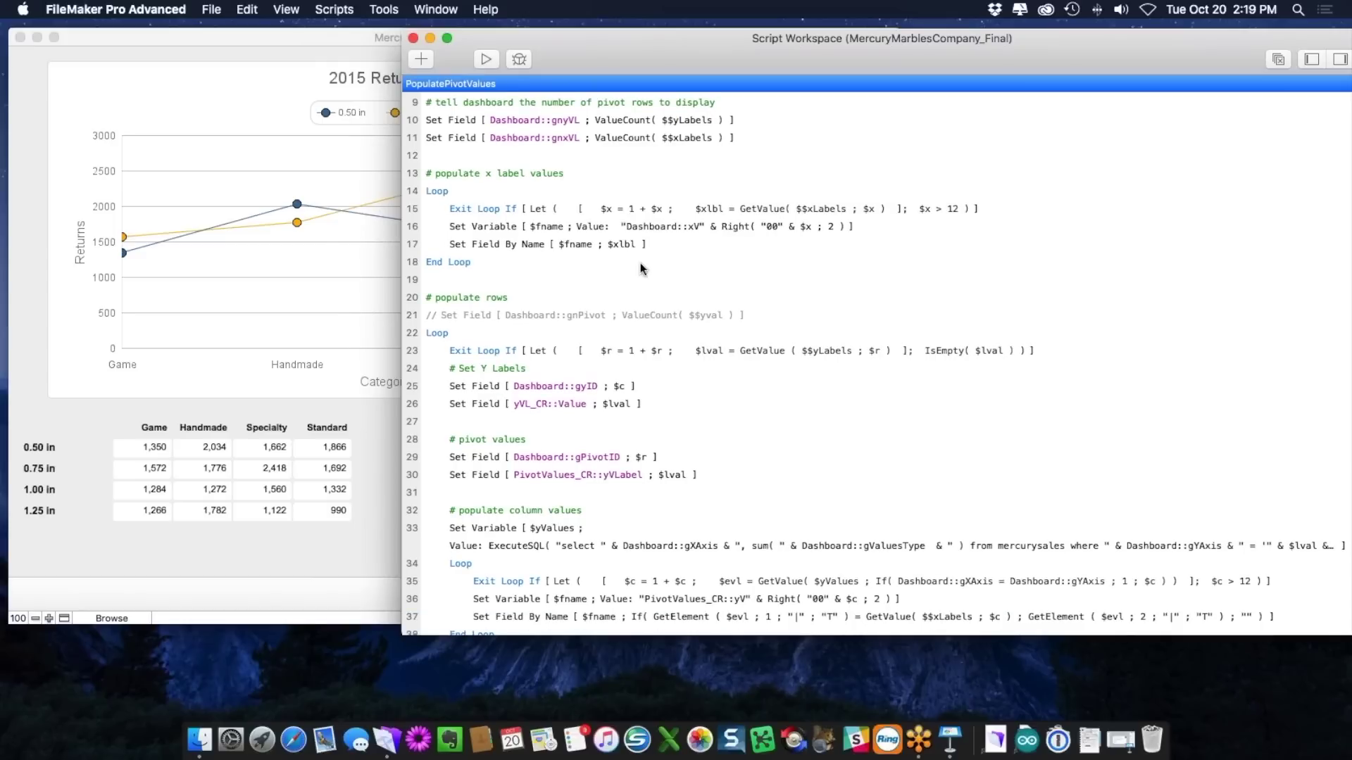
scroll(678, 255, "down", 2)
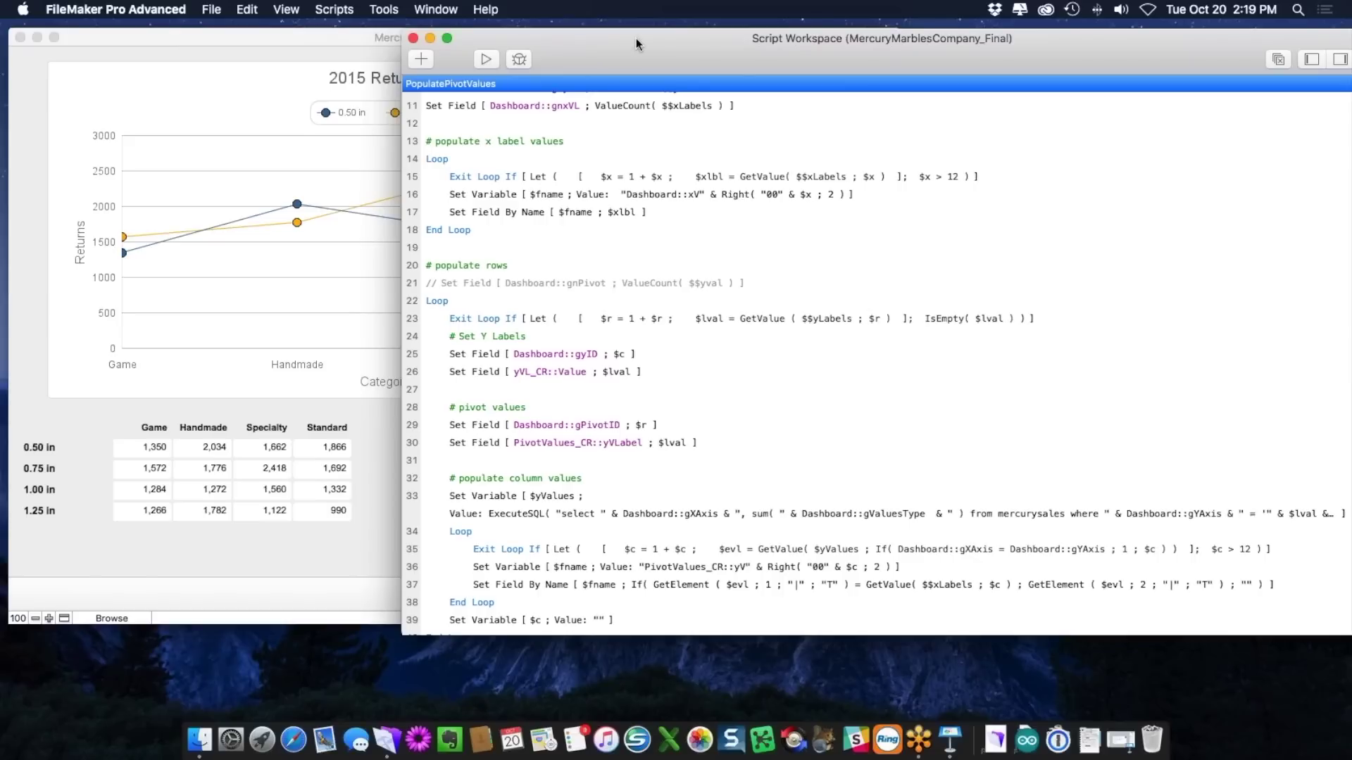
left_click_drag(636, 38, 759, 40)
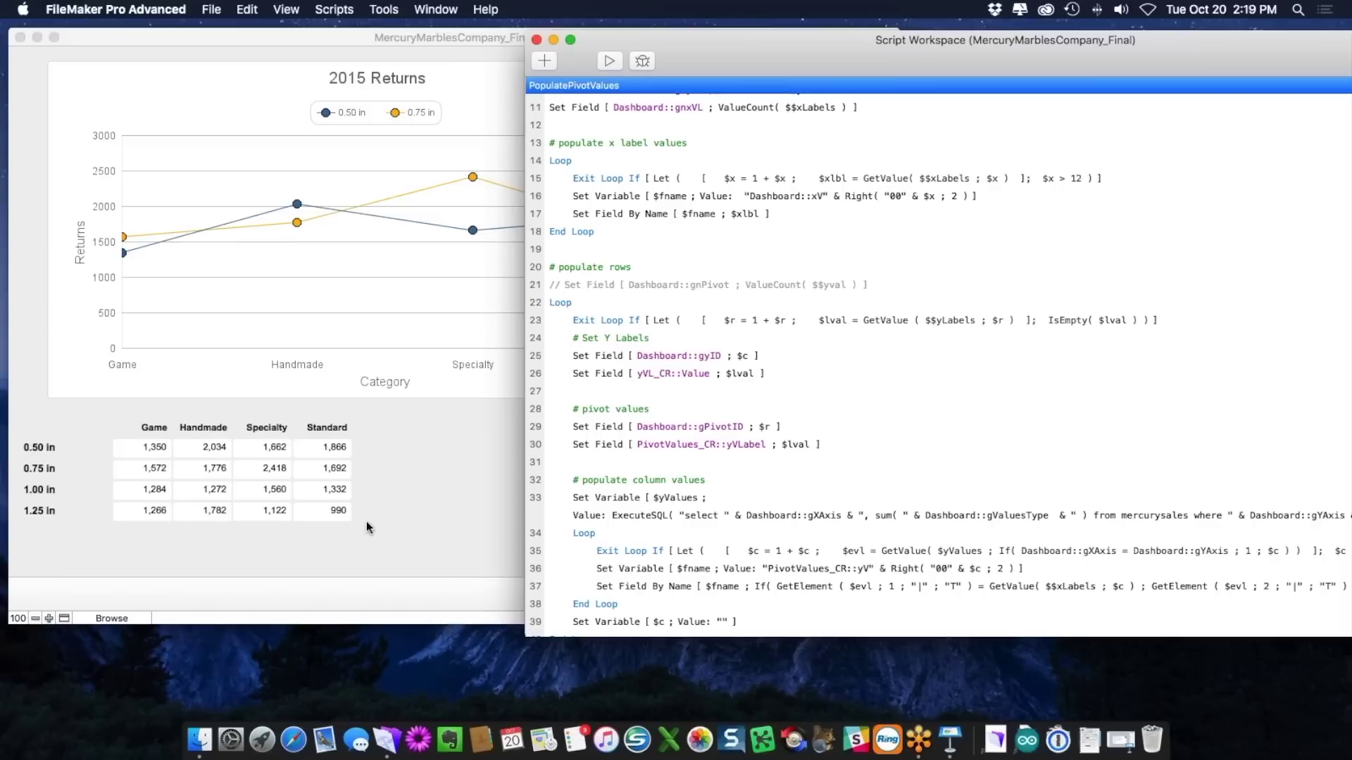
left_click_drag(753, 53, 748, 52)
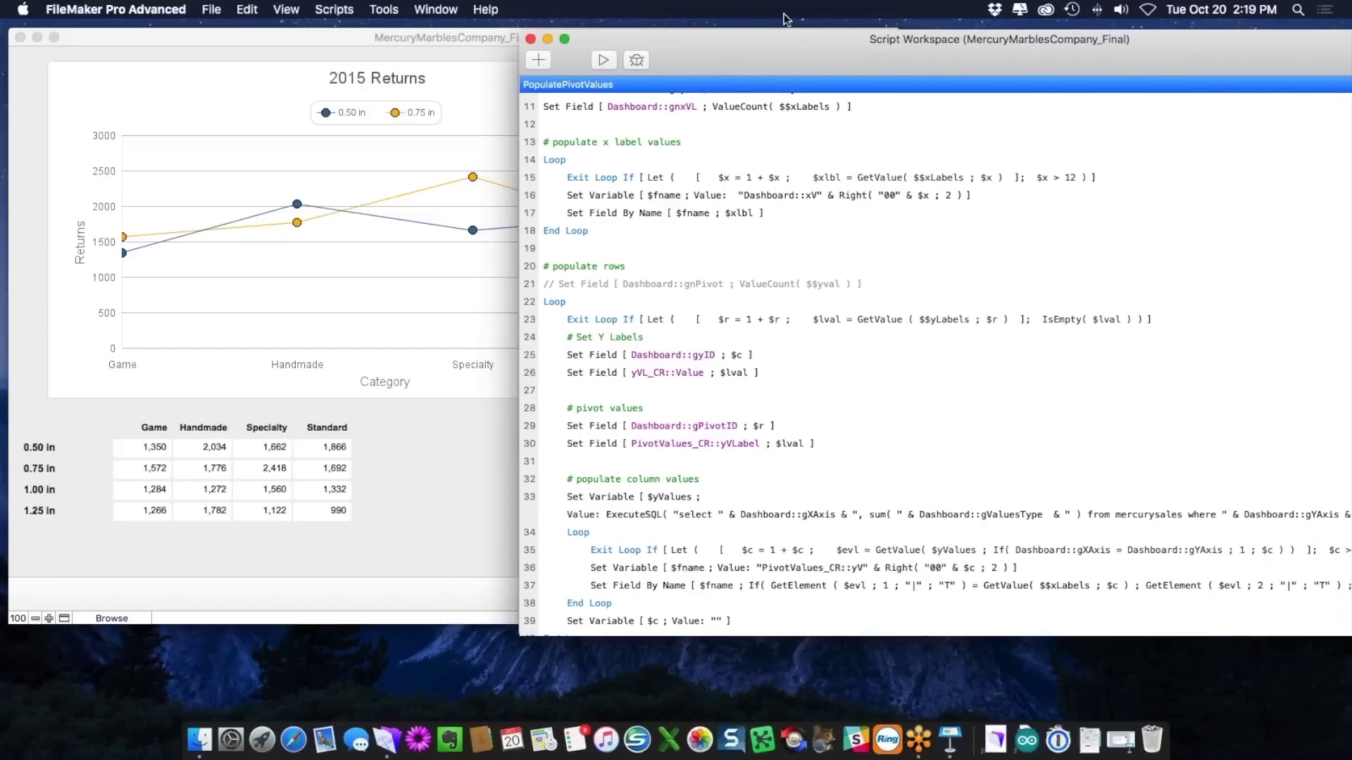
left_click_drag(831, 60, 698, 55)
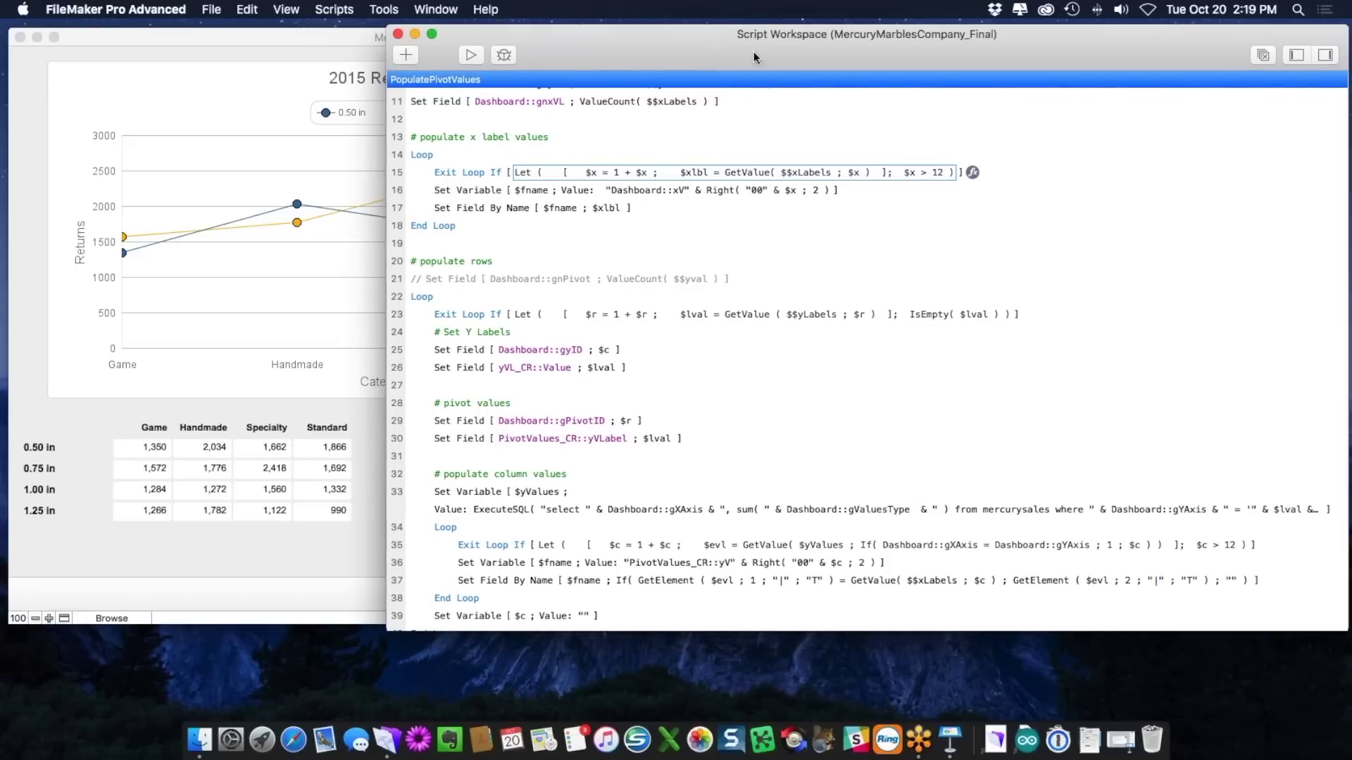
left_click_drag(758, 45, 698, 41)
Step: Examine the populate rows loop, covering the Y label, pivot value and ExecuteSQL column value steps through to the script's end
scroll(657, 231, "down", 3)
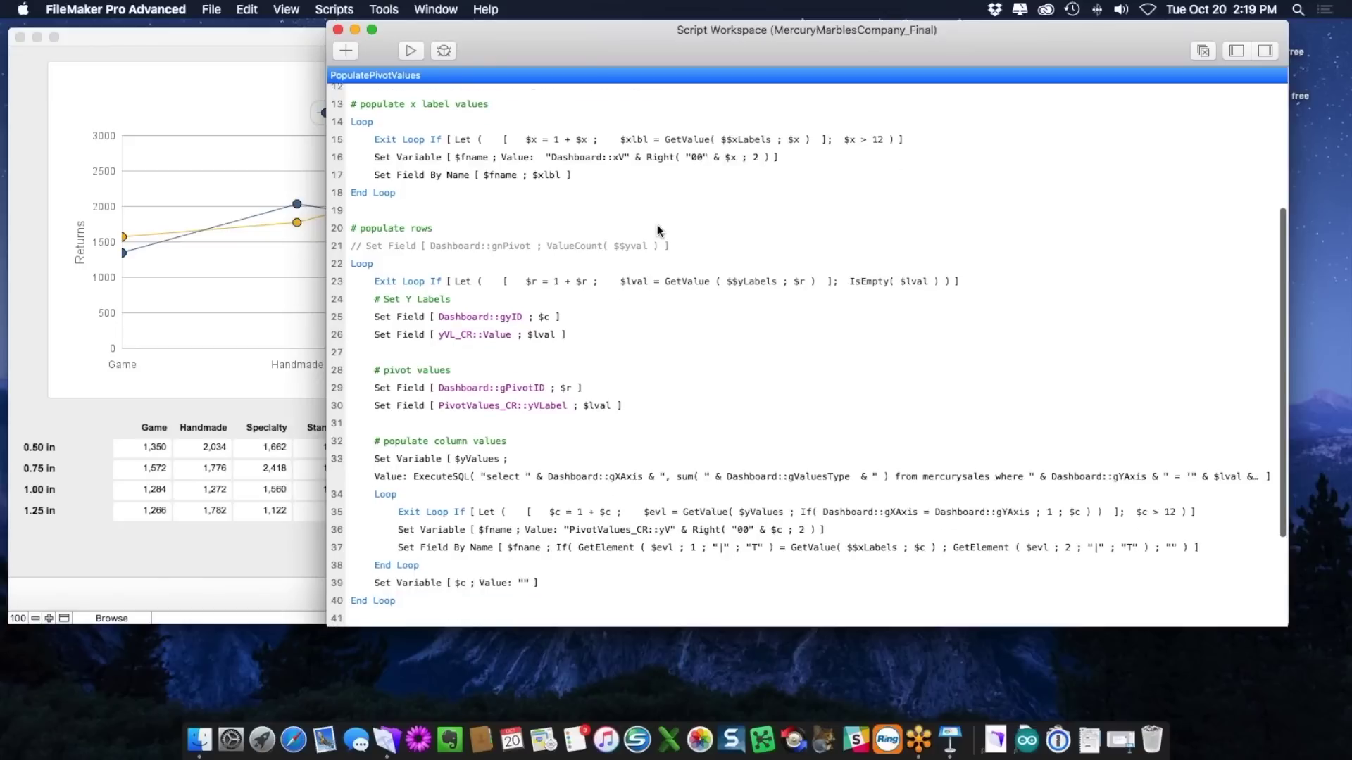
scroll(742, 307, "down", 1)
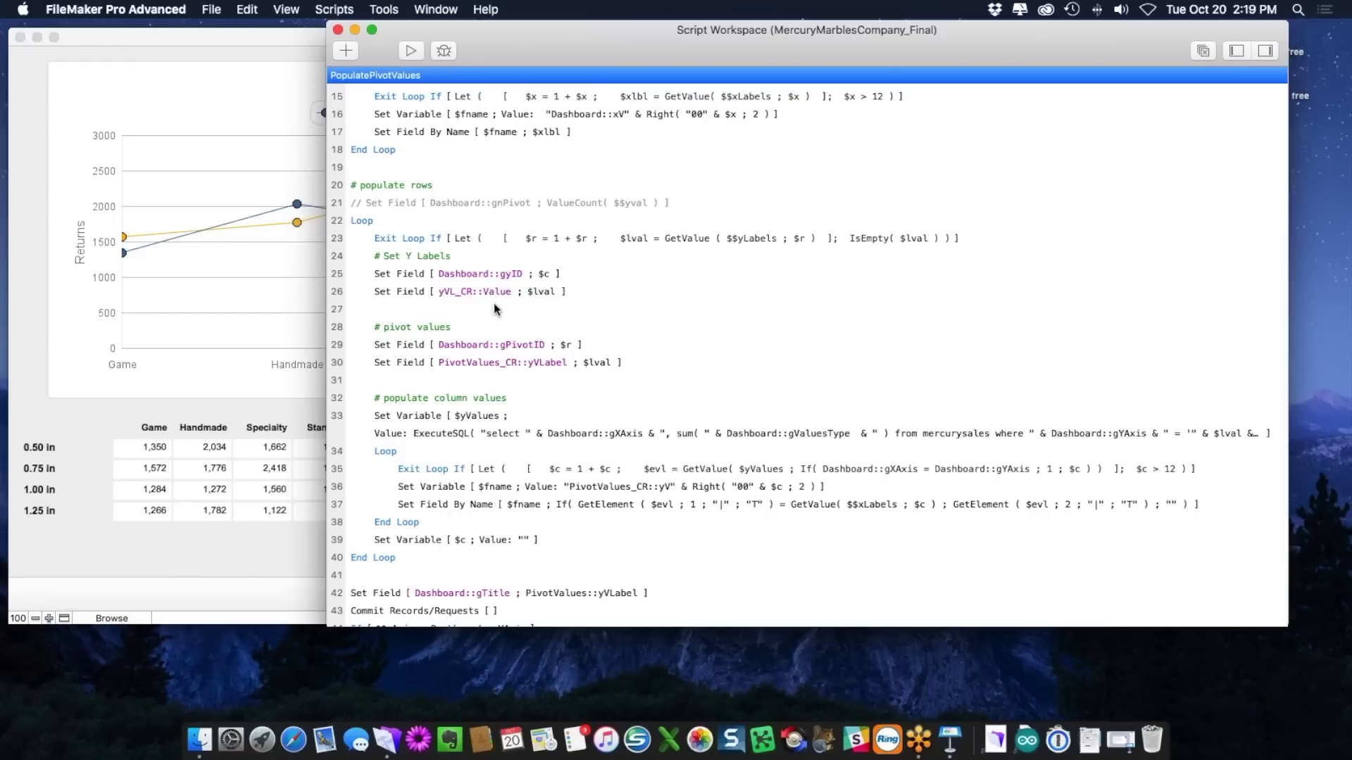
scroll(493, 303, "down", 1)
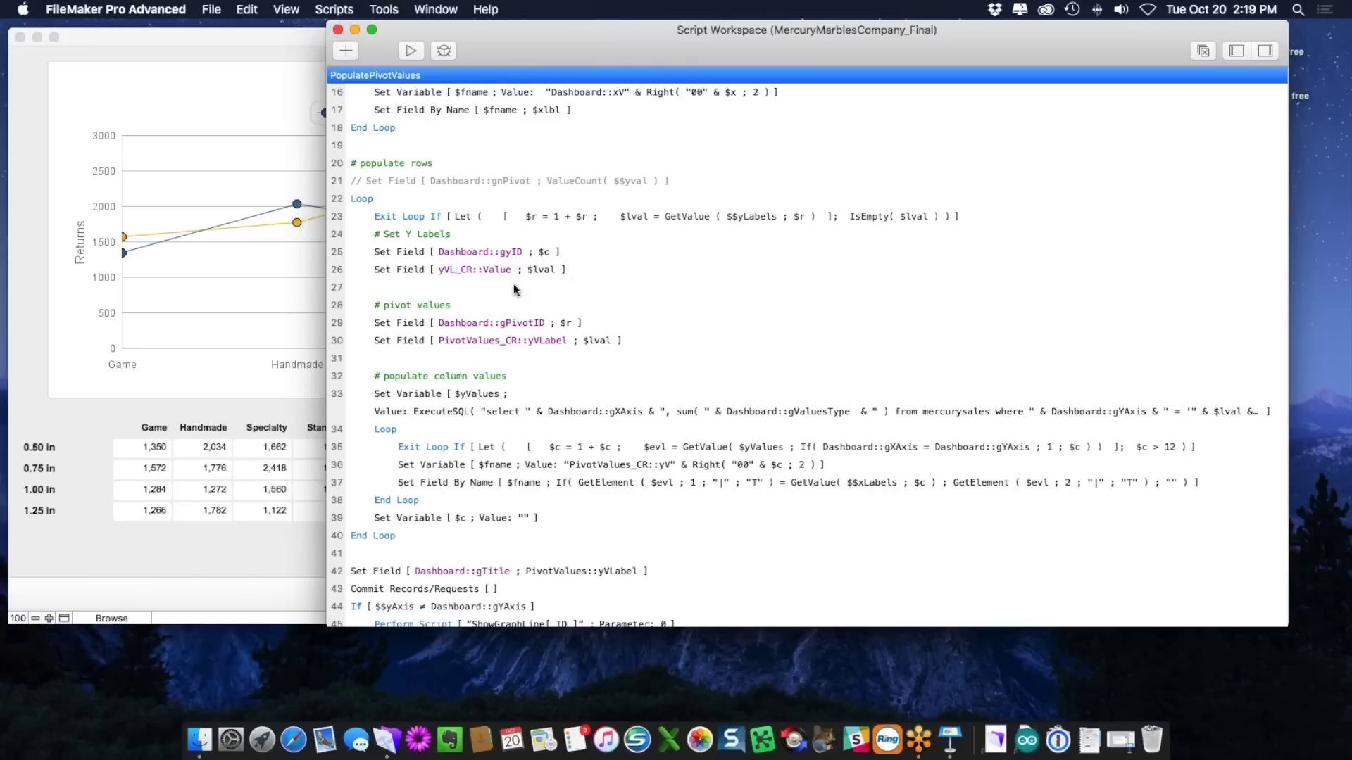
scroll(535, 283, "down", 3)
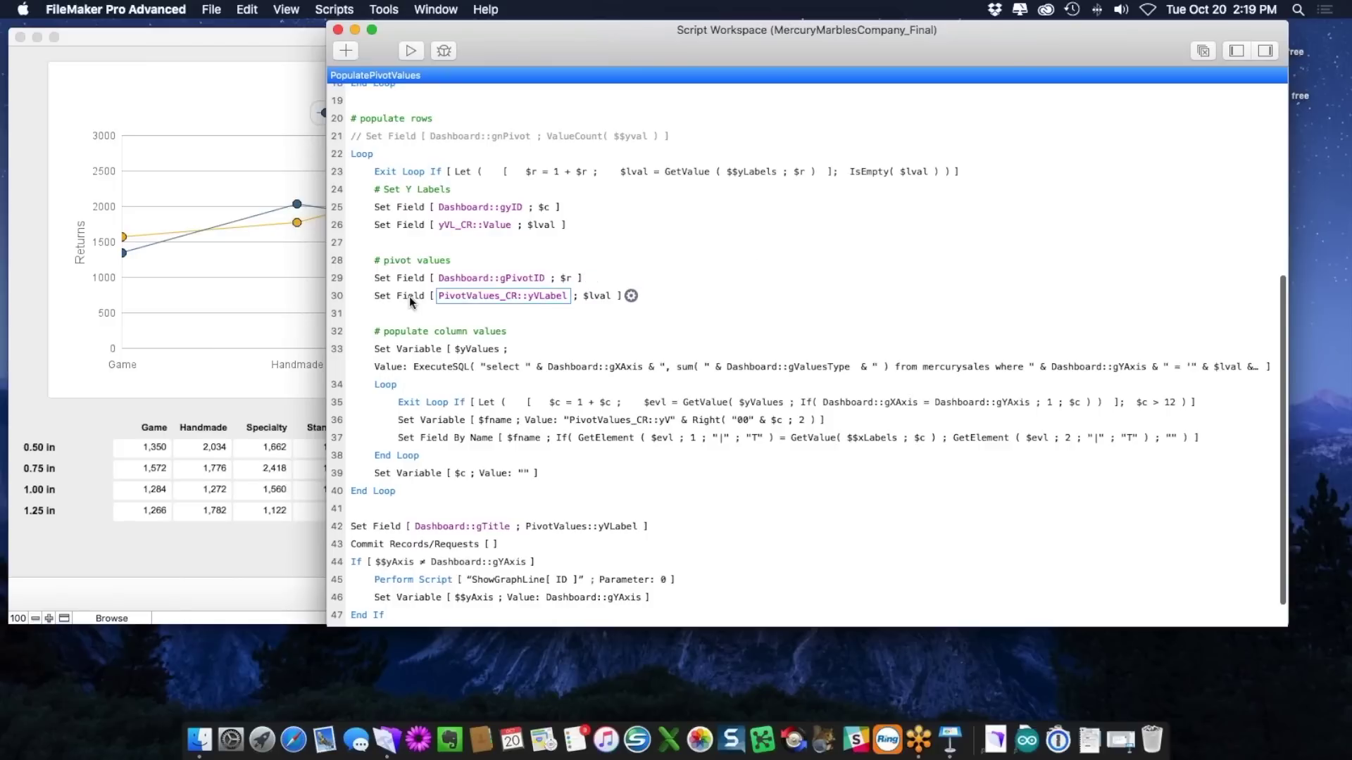
scroll(635, 314, "down", 1)
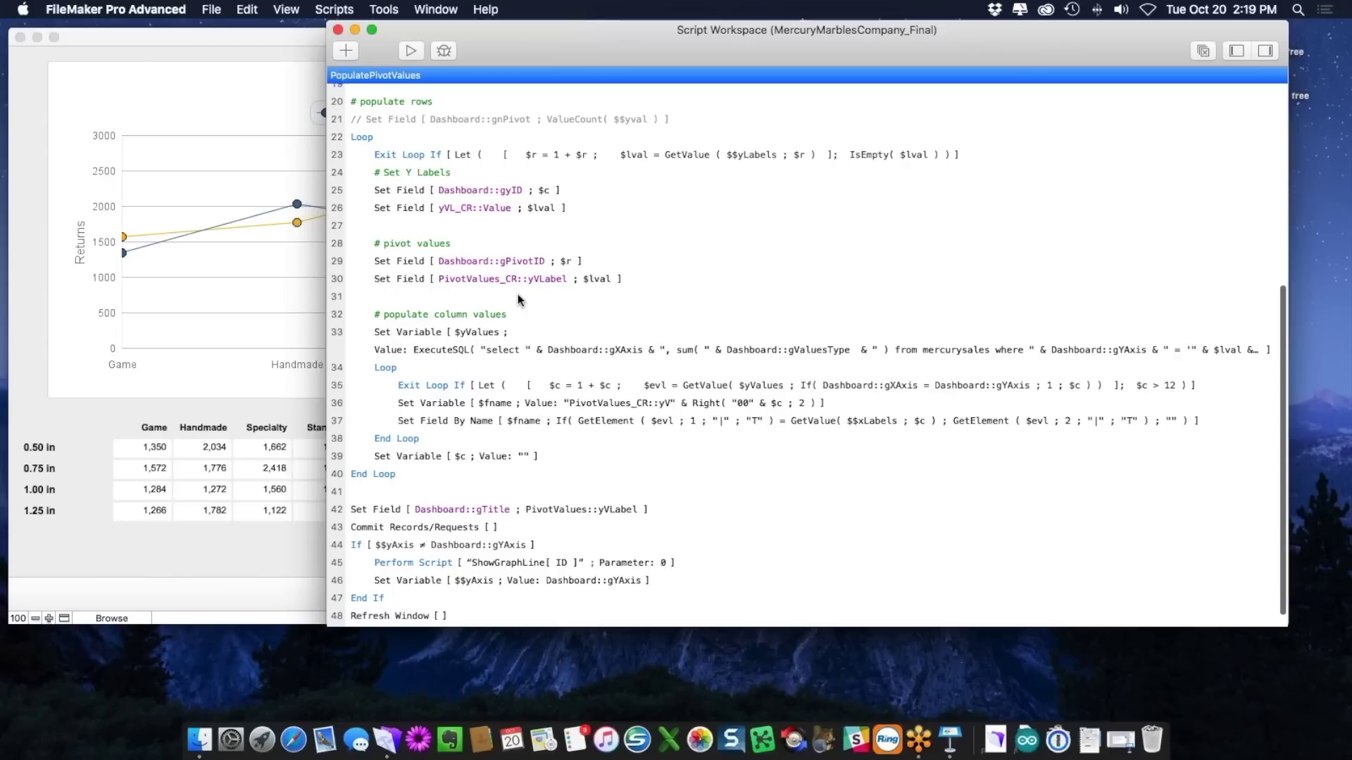
scroll(518, 293, "down", 1)
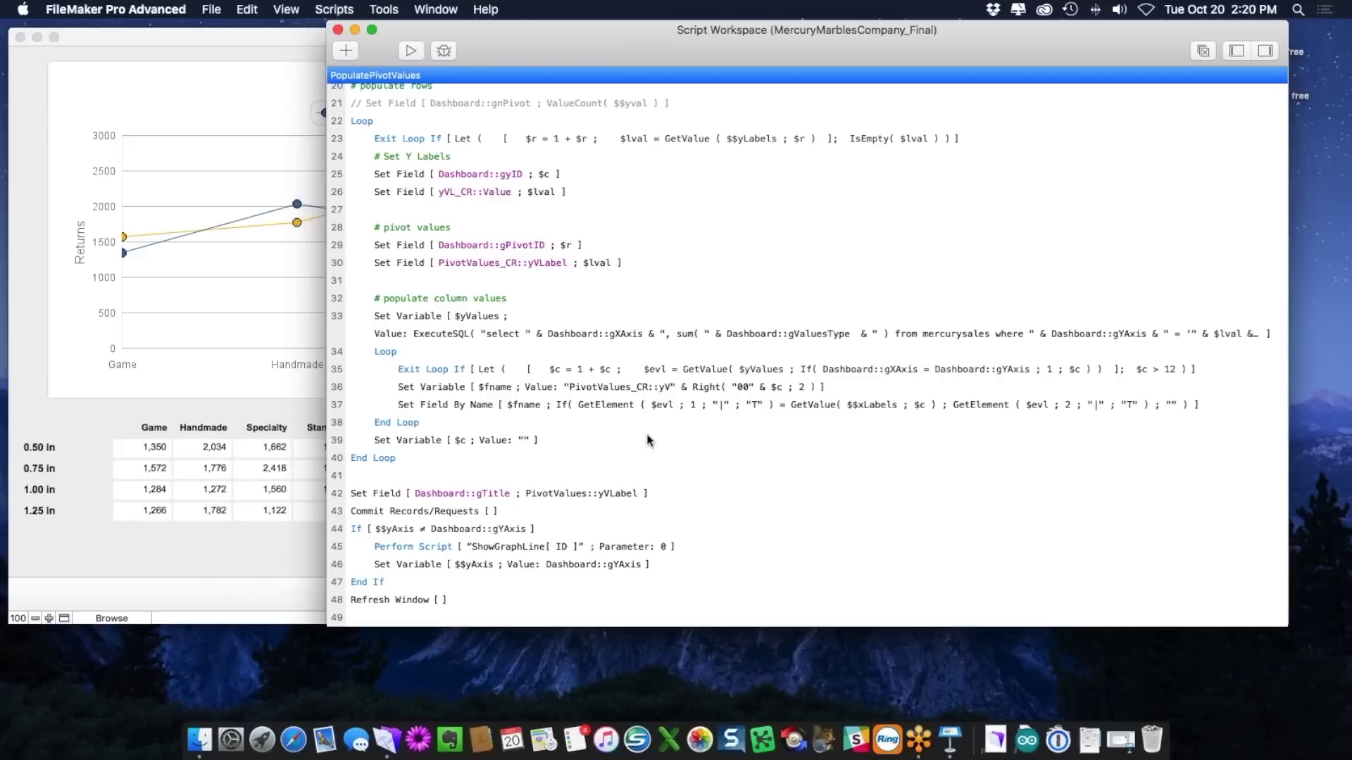
Step: Reposition the script window to compare the column value steps with the dashboard's pivot table and axis settings
left_click_drag(535, 42, 683, 50)
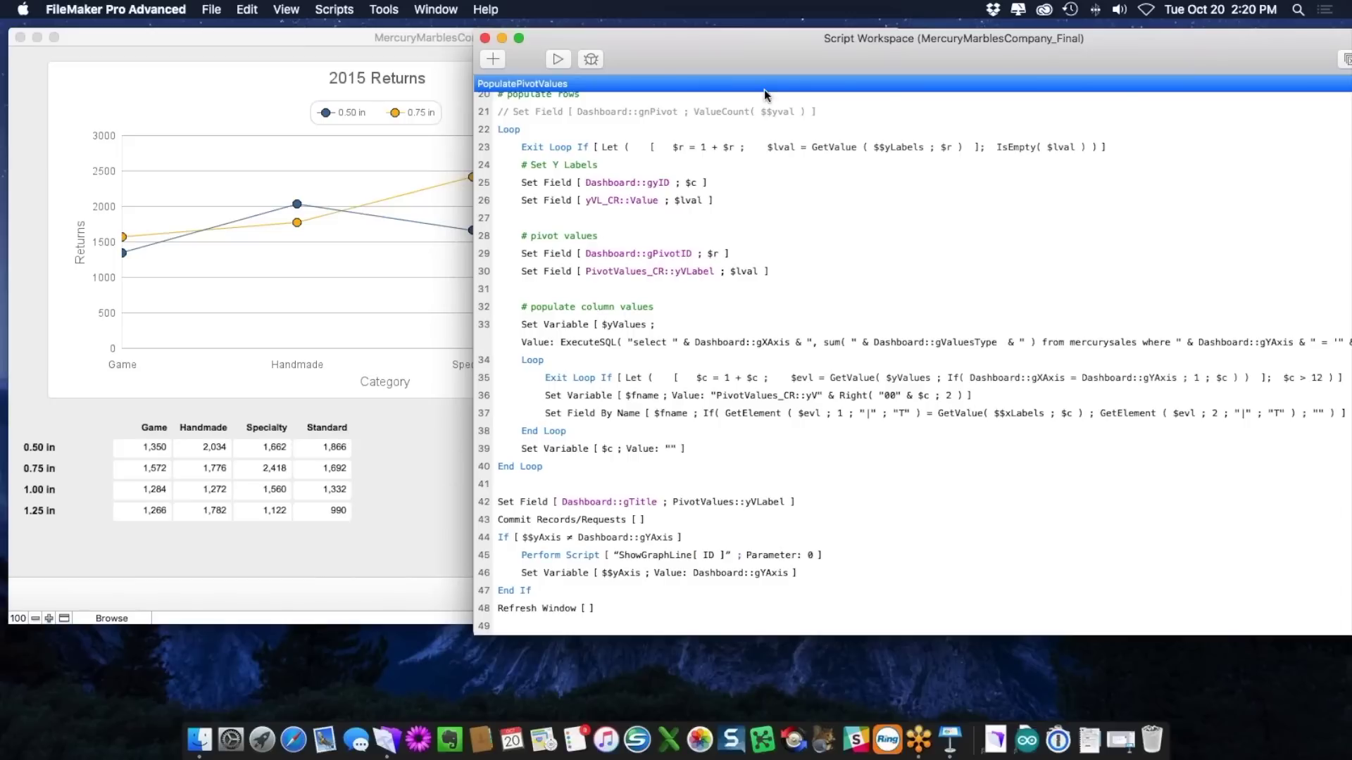
left_click_drag(720, 44, 530, 25)
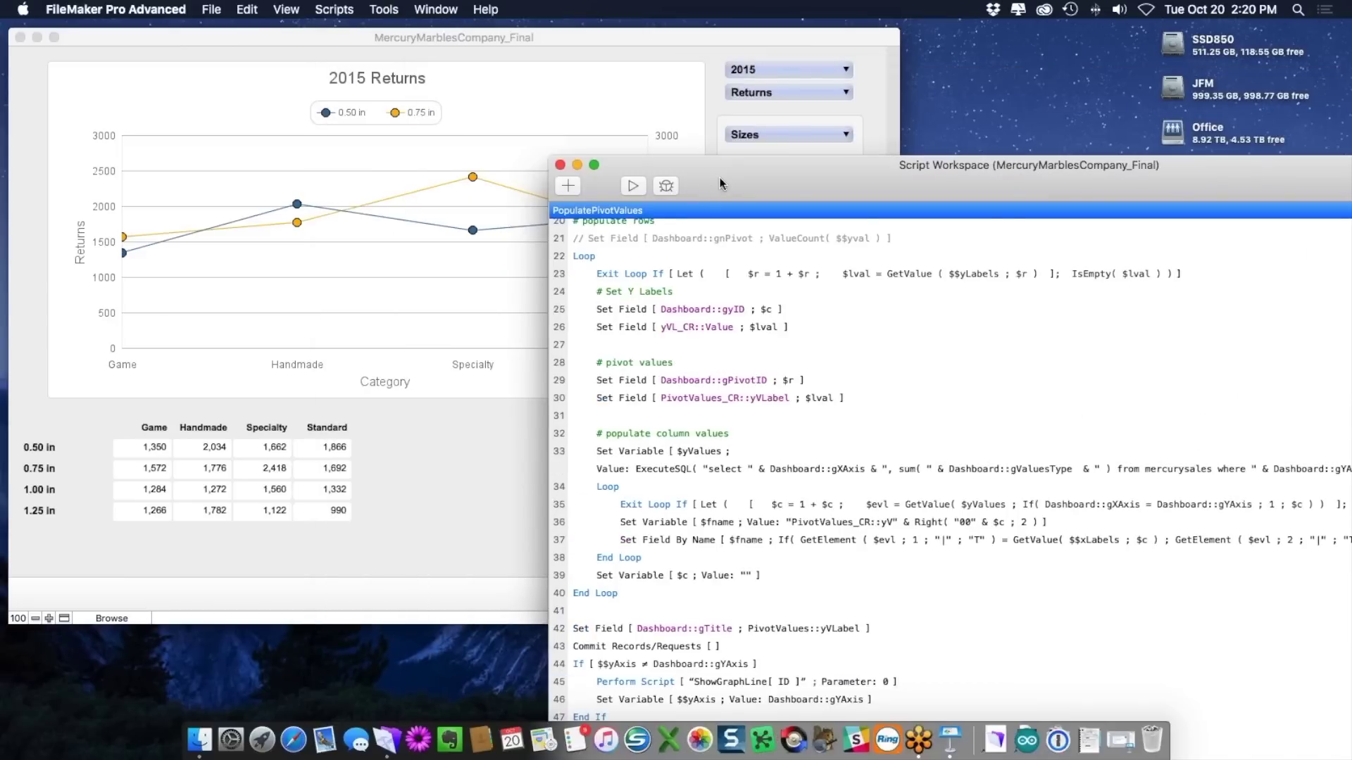
left_click_drag(720, 177, 715, 232)
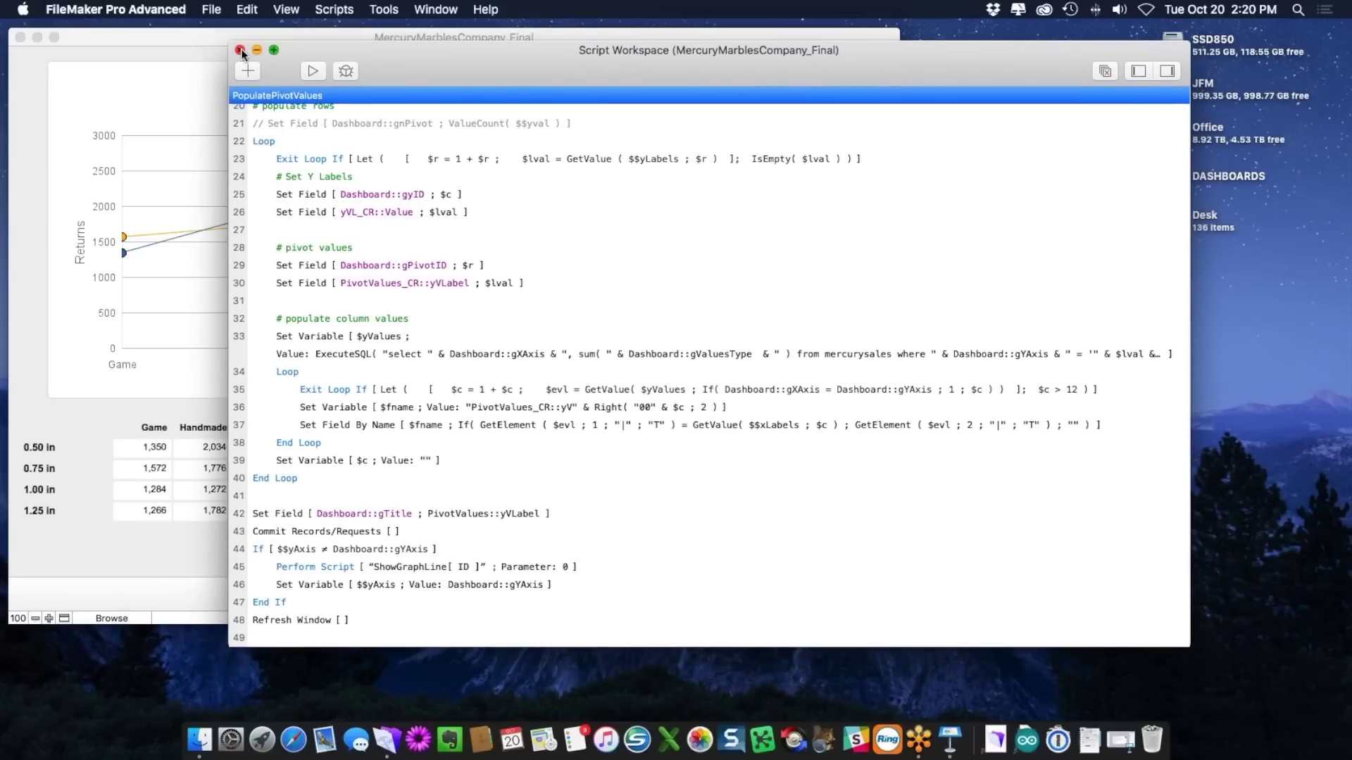
Step: Close the Script Workspace and set the dashboard's horizontal axis to Months
left_click(240, 49)
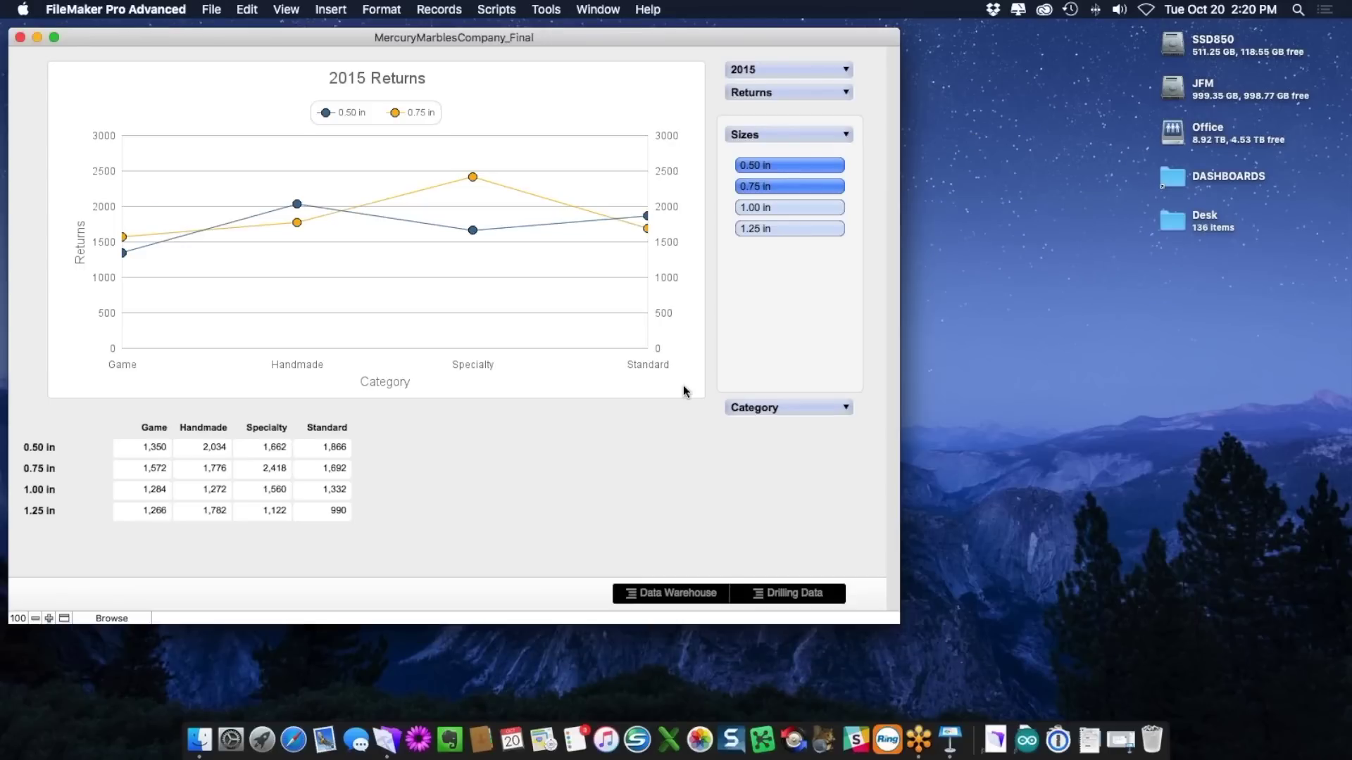
left_click(772, 407)
left_click(788, 408)
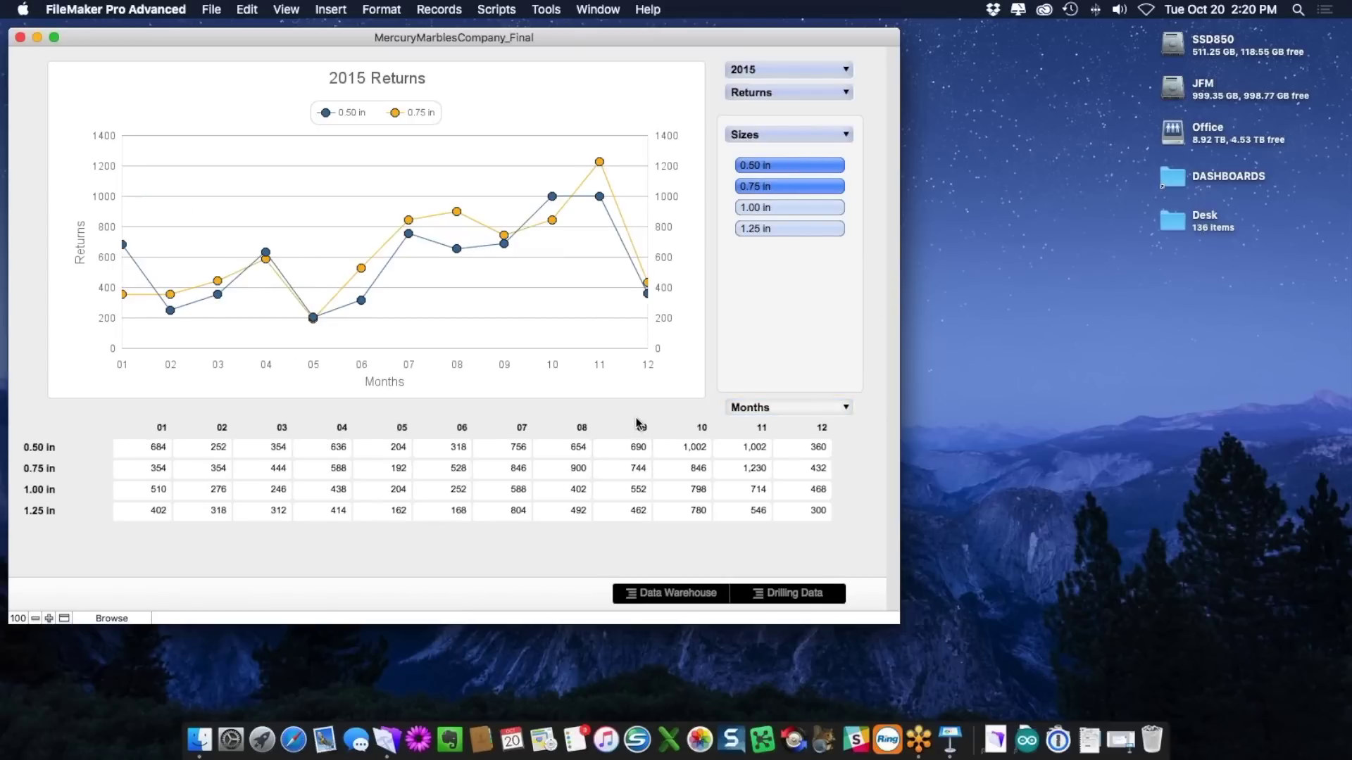
Step: Switch the dashboard to Layout mode and open the setup of its line chart
key("super+l")
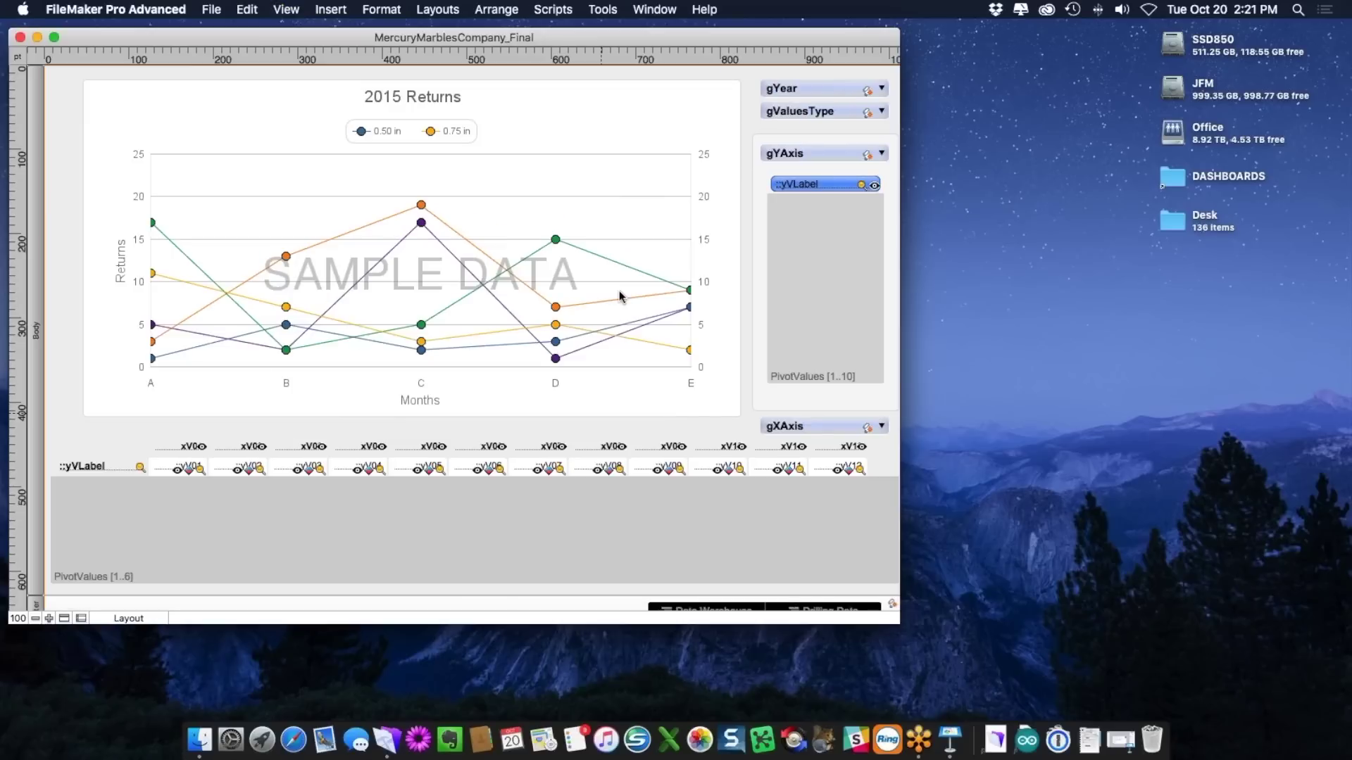
double_click(449, 221)
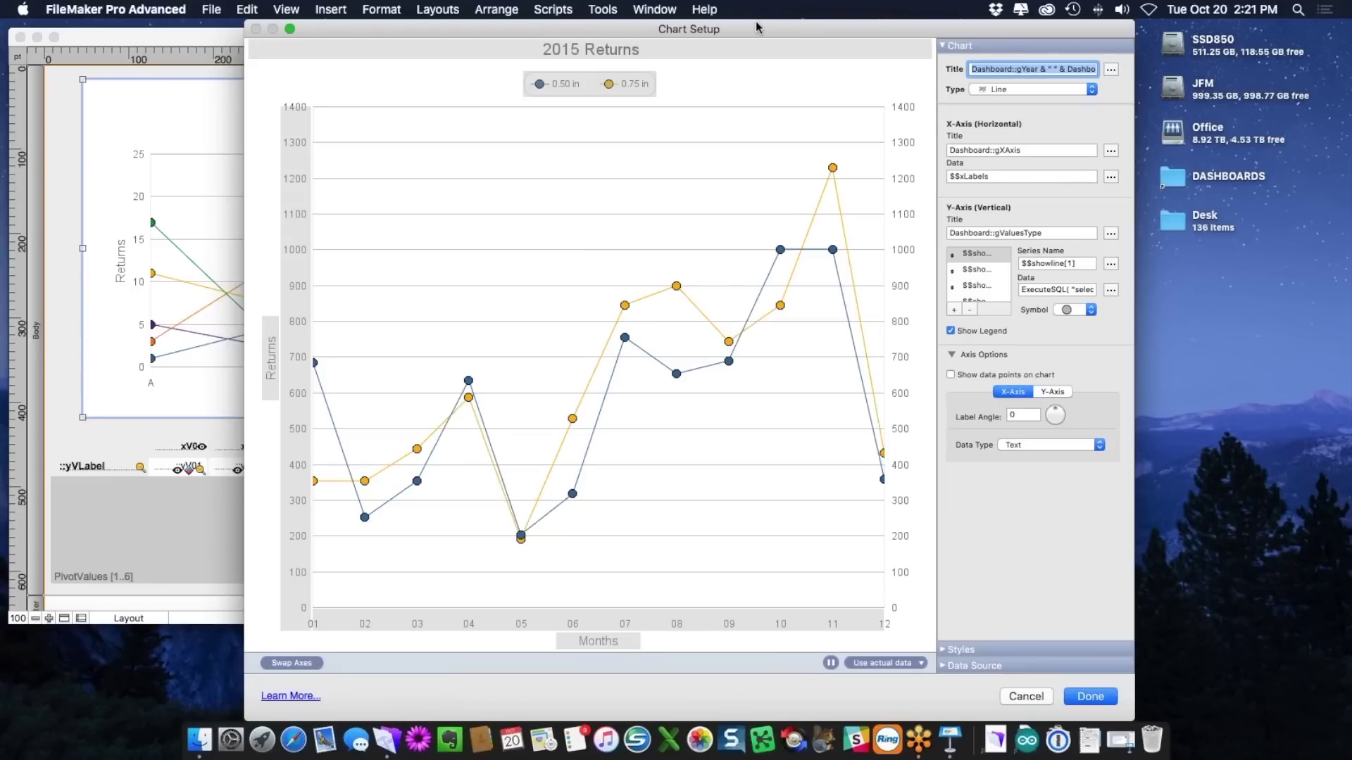
left_click_drag(757, 28, 633, 27)
Step: Review the chart data source choices, keeping Current Record (delimited data), and look over the chart's style settings
left_click(872, 666)
left_click(968, 113)
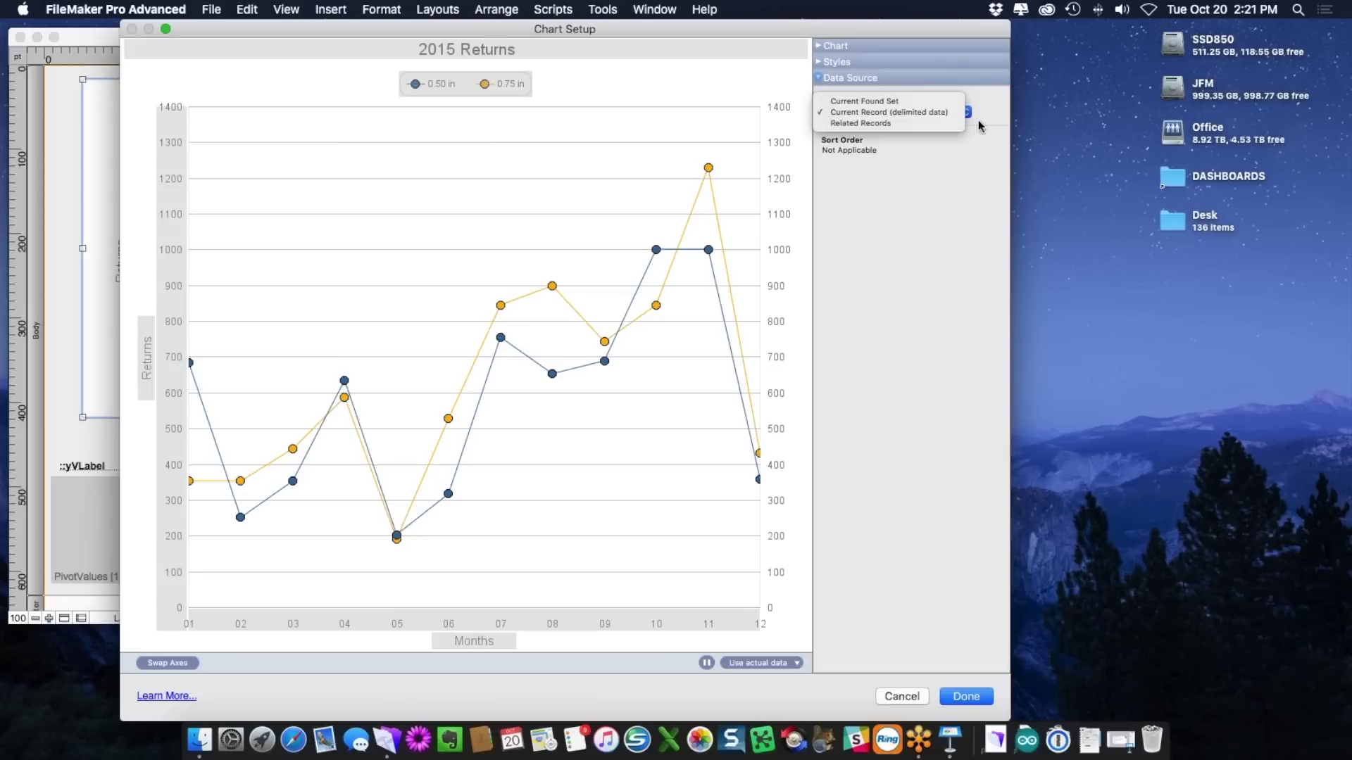
left_click(911, 233)
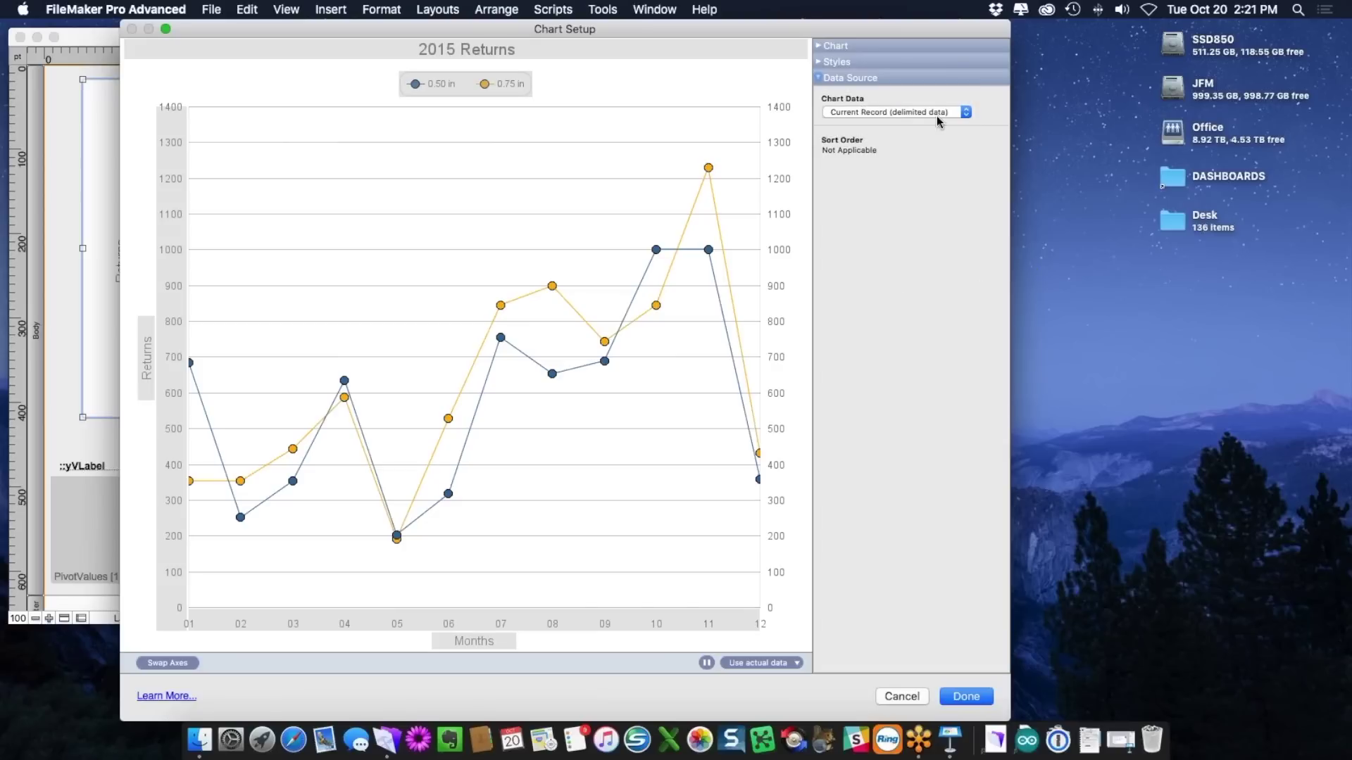
left_click(831, 62)
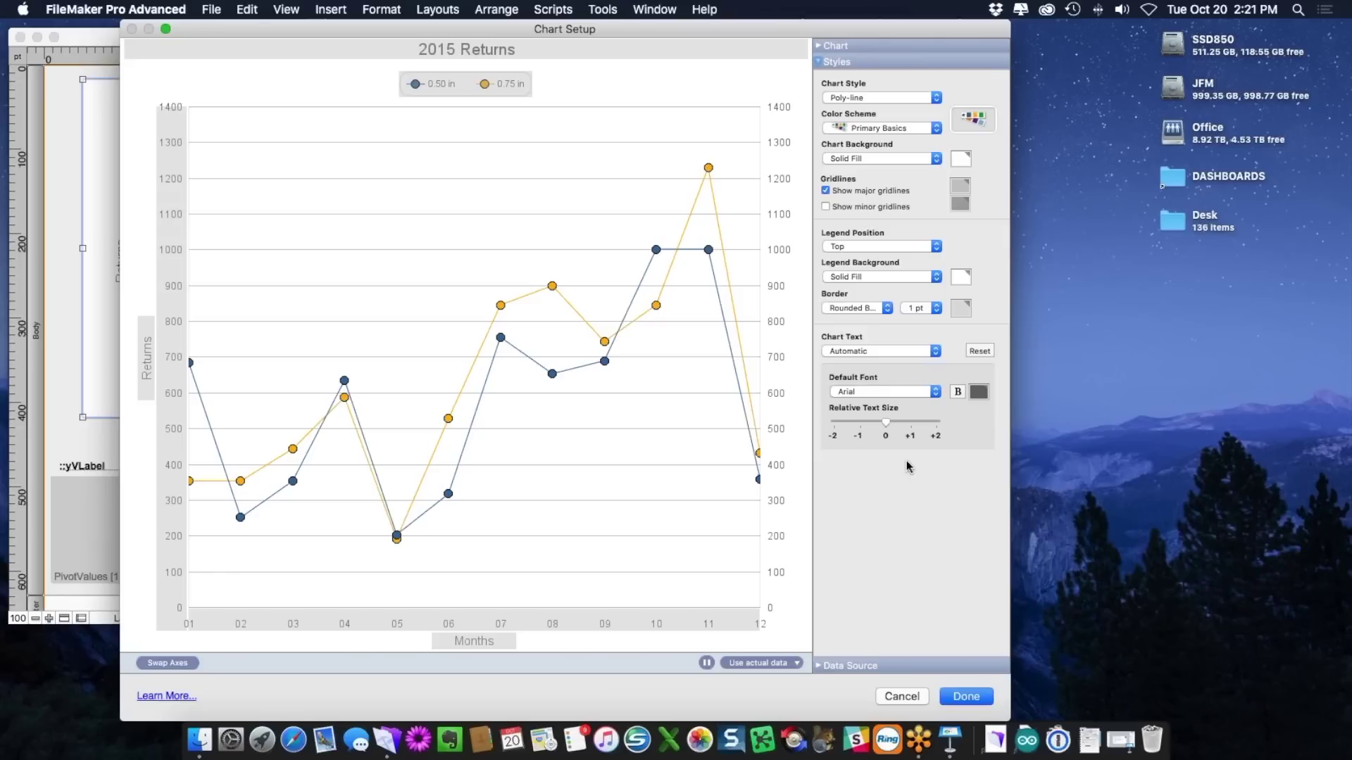
Step: Examine the chart's title and axis expressions and go through the list of $$showline series on the vertical axis
left_click(870, 44)
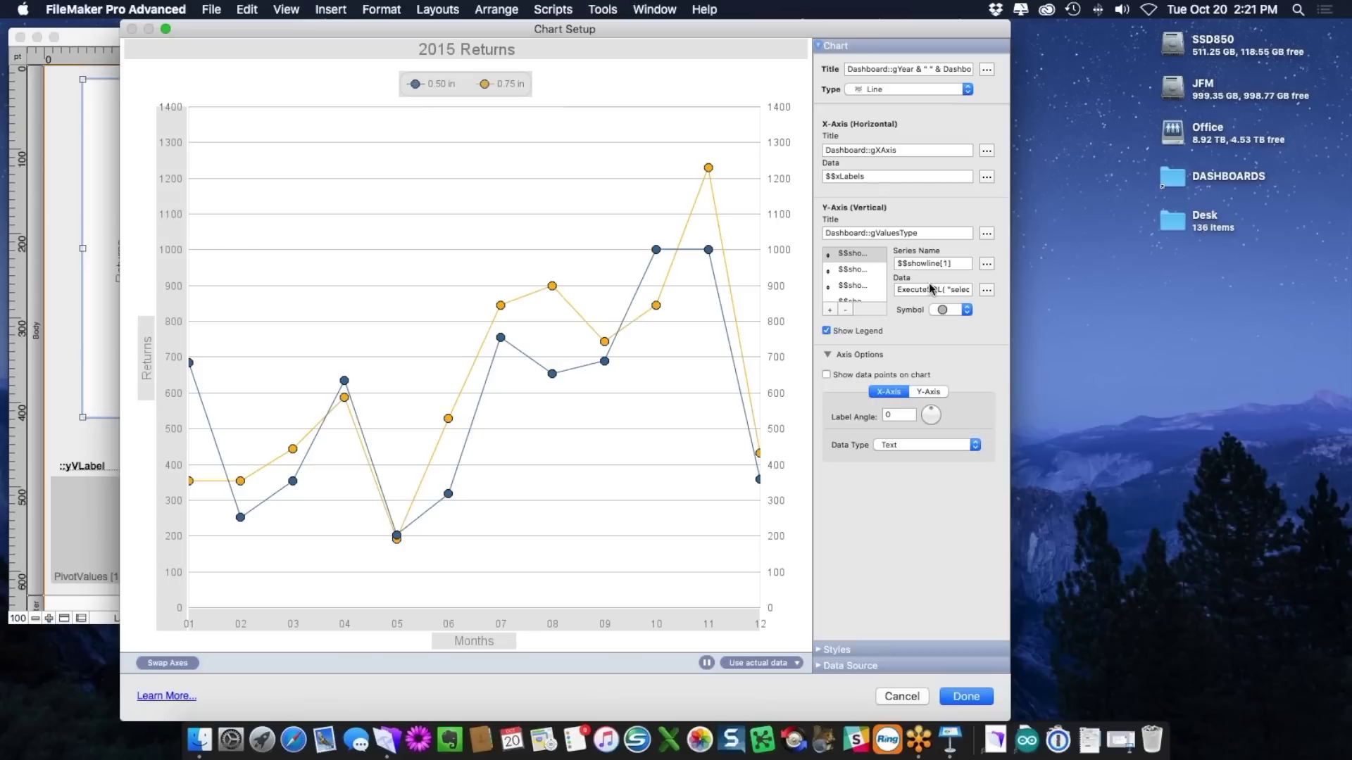
scroll(868, 260, "up", 1)
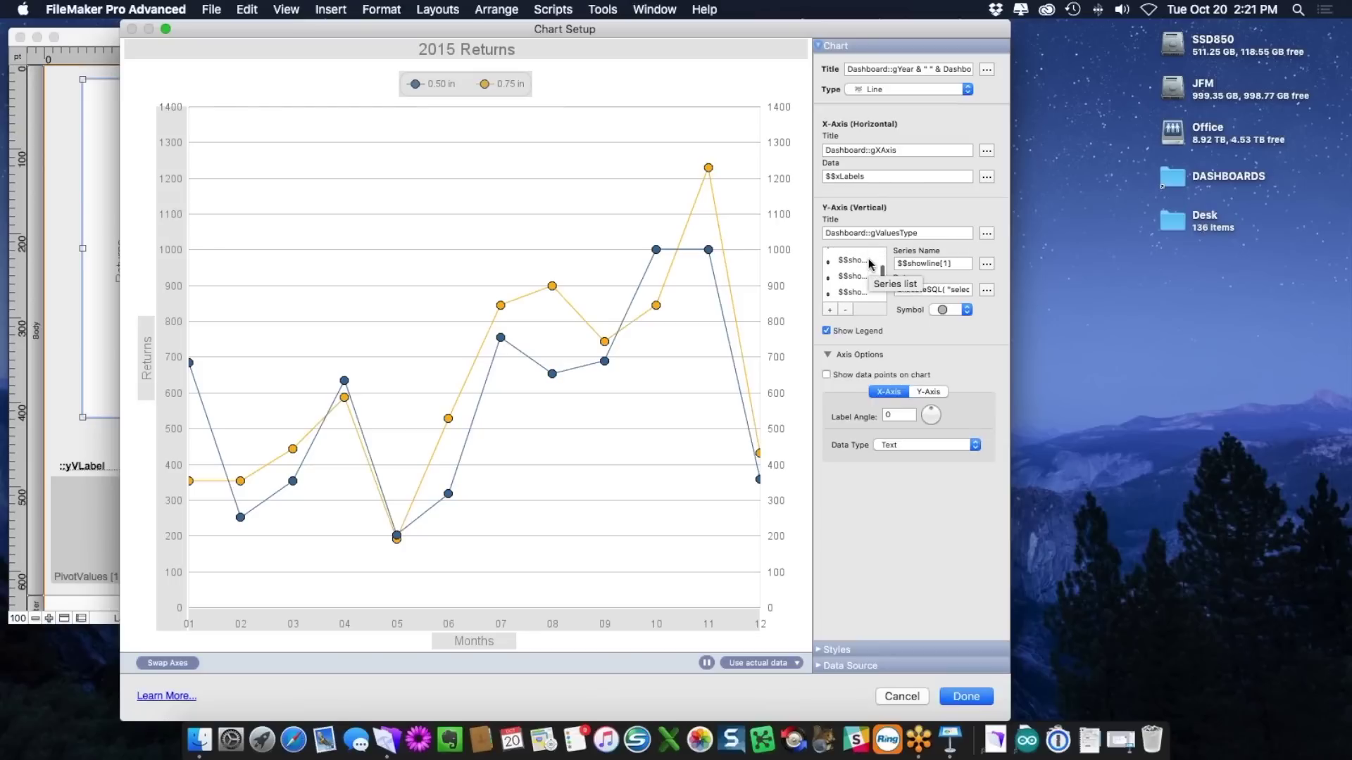
scroll(868, 261, "down", 2)
scroll(868, 262, "up", 2)
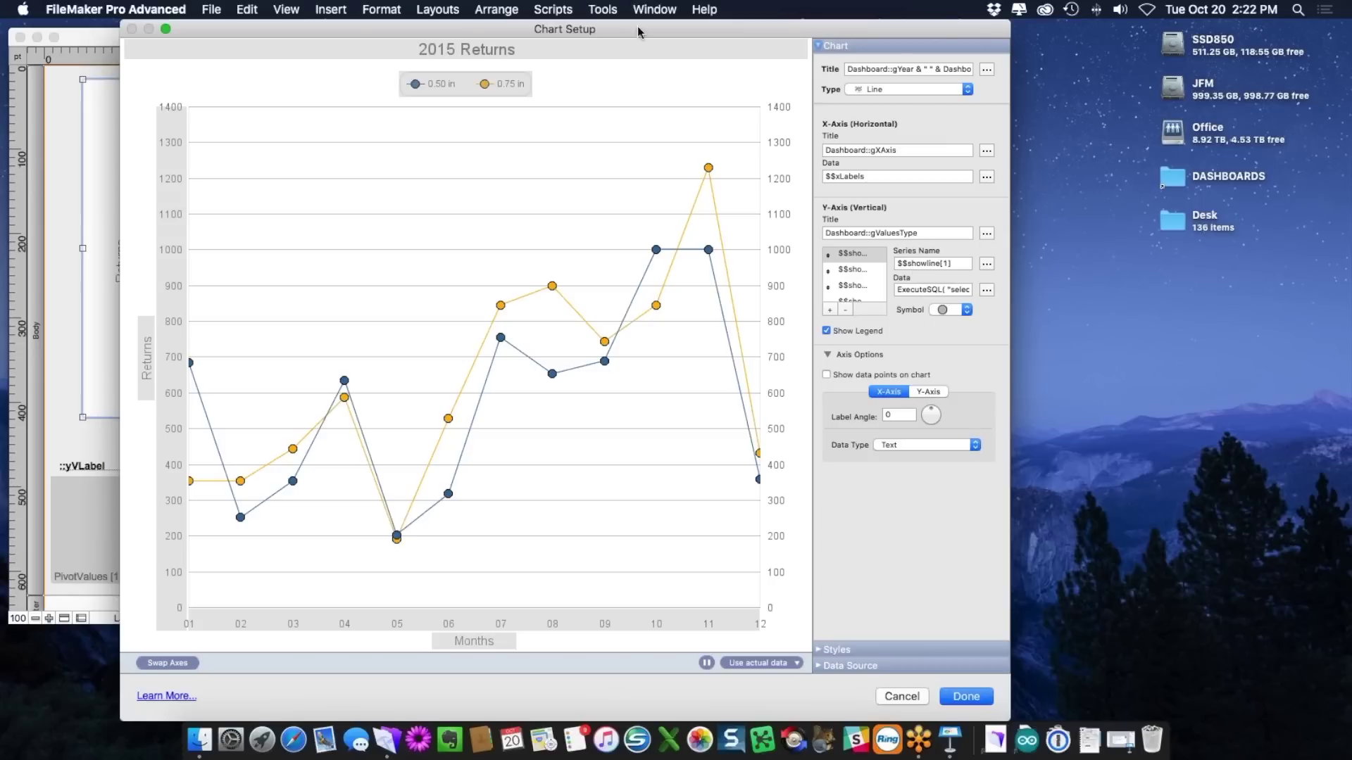
left_click_drag(598, 23, 664, 28)
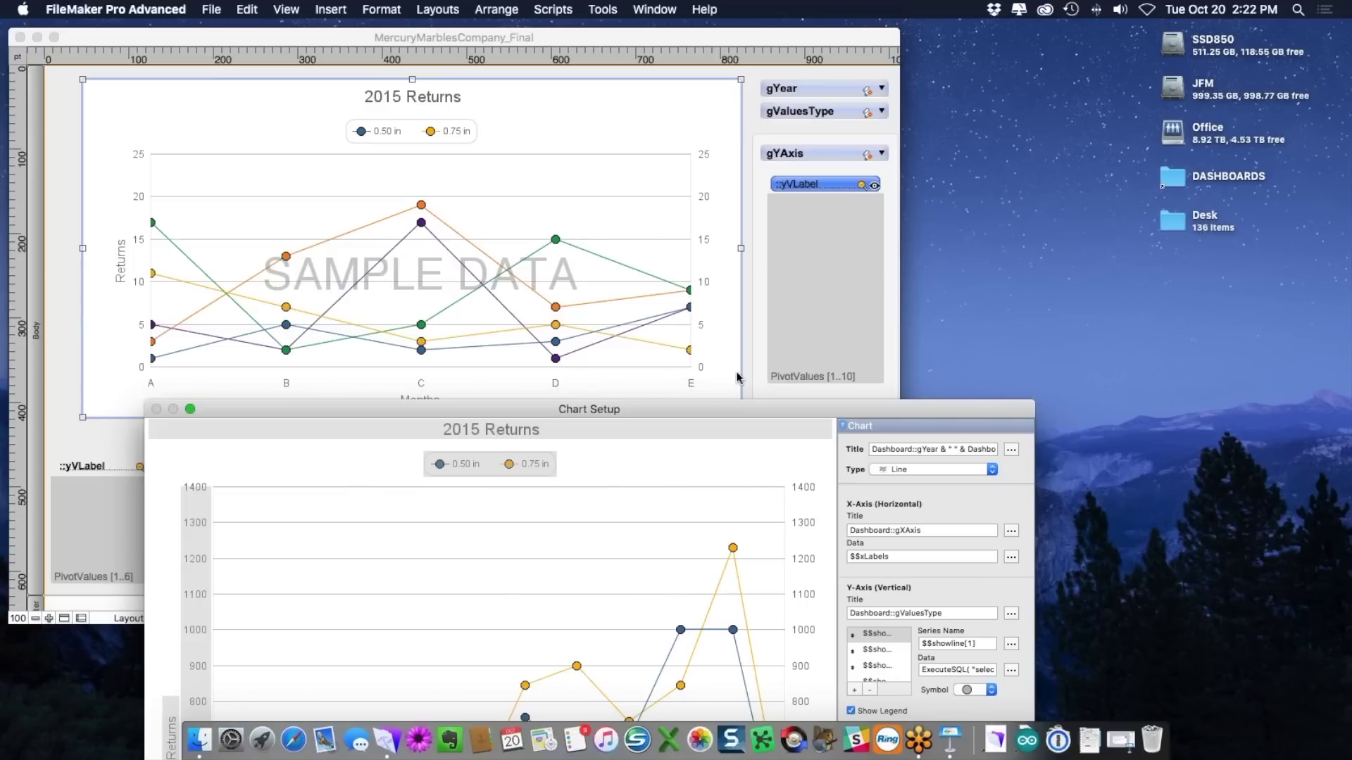
left_click_drag(729, 407, 666, 29)
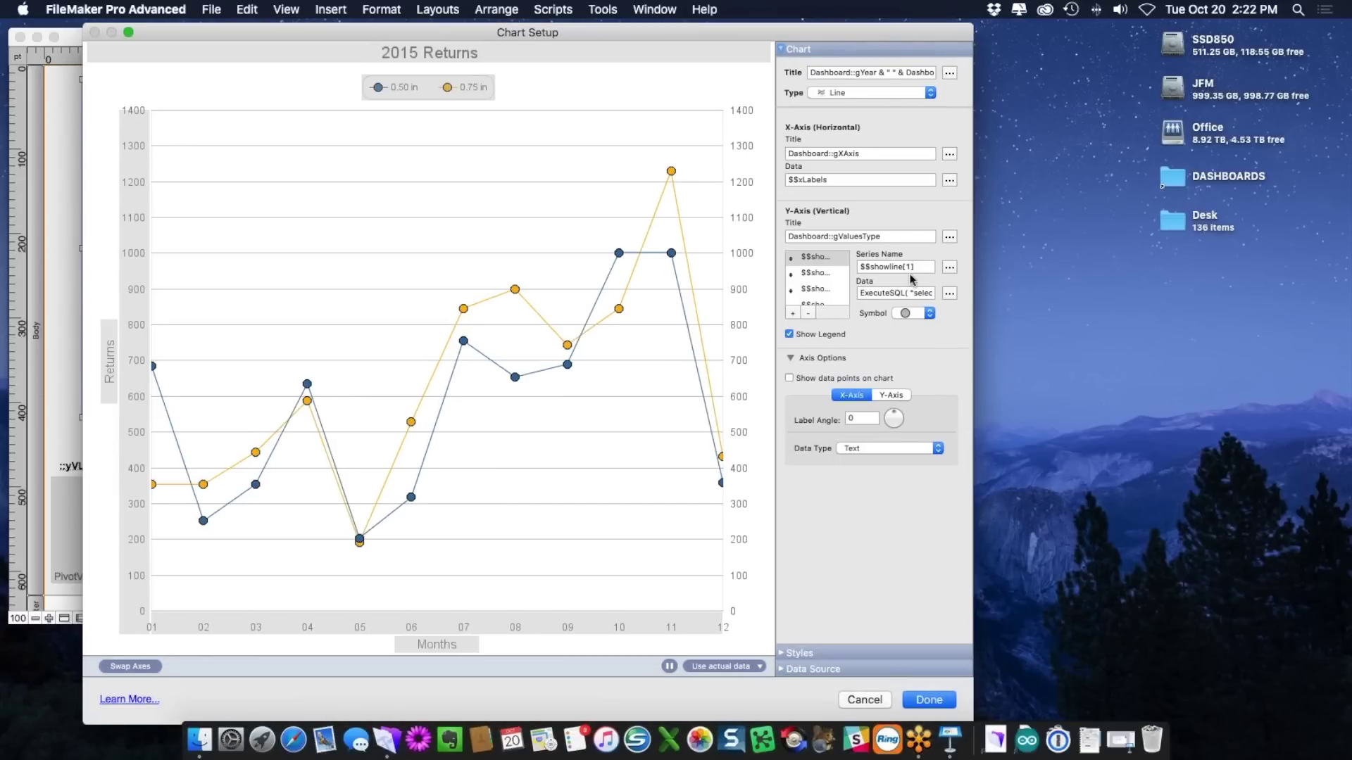
scroll(827, 280, "up", 2)
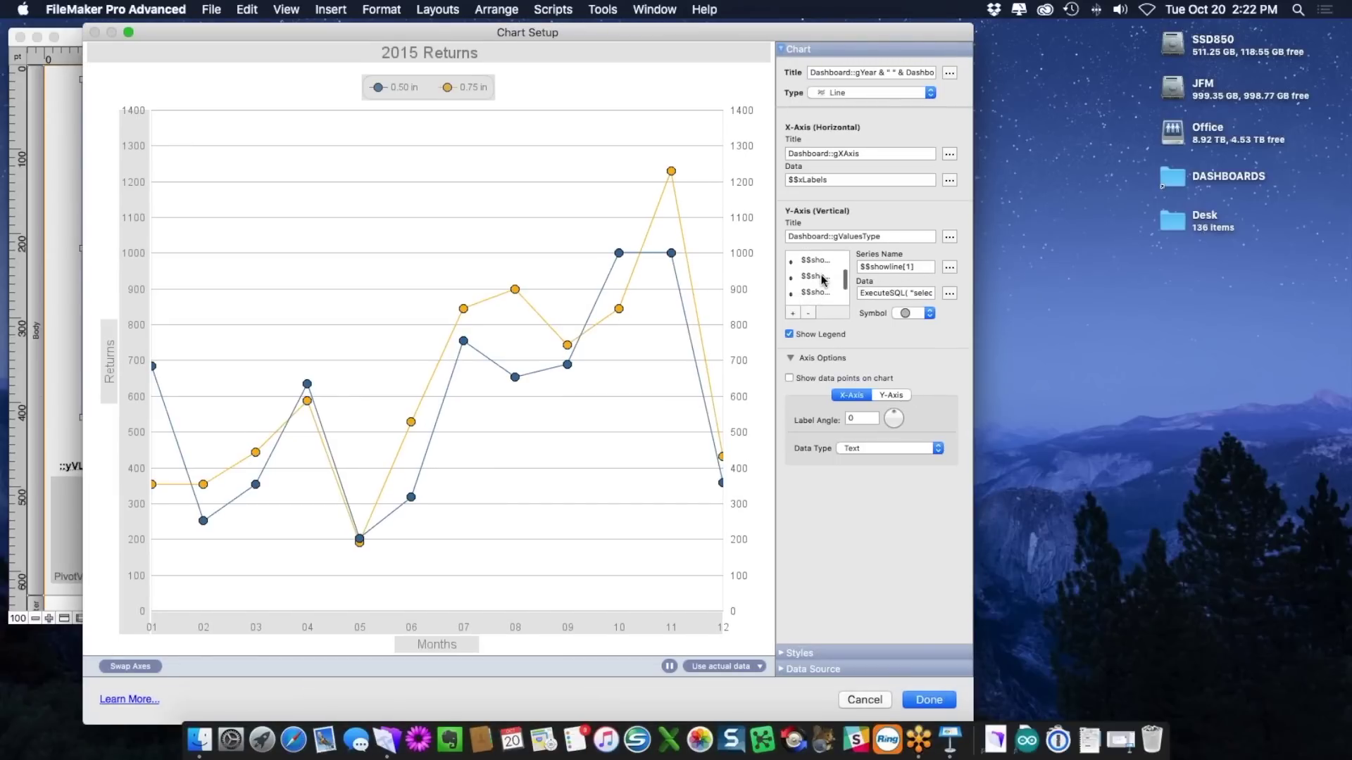
scroll(823, 281, "down", 2)
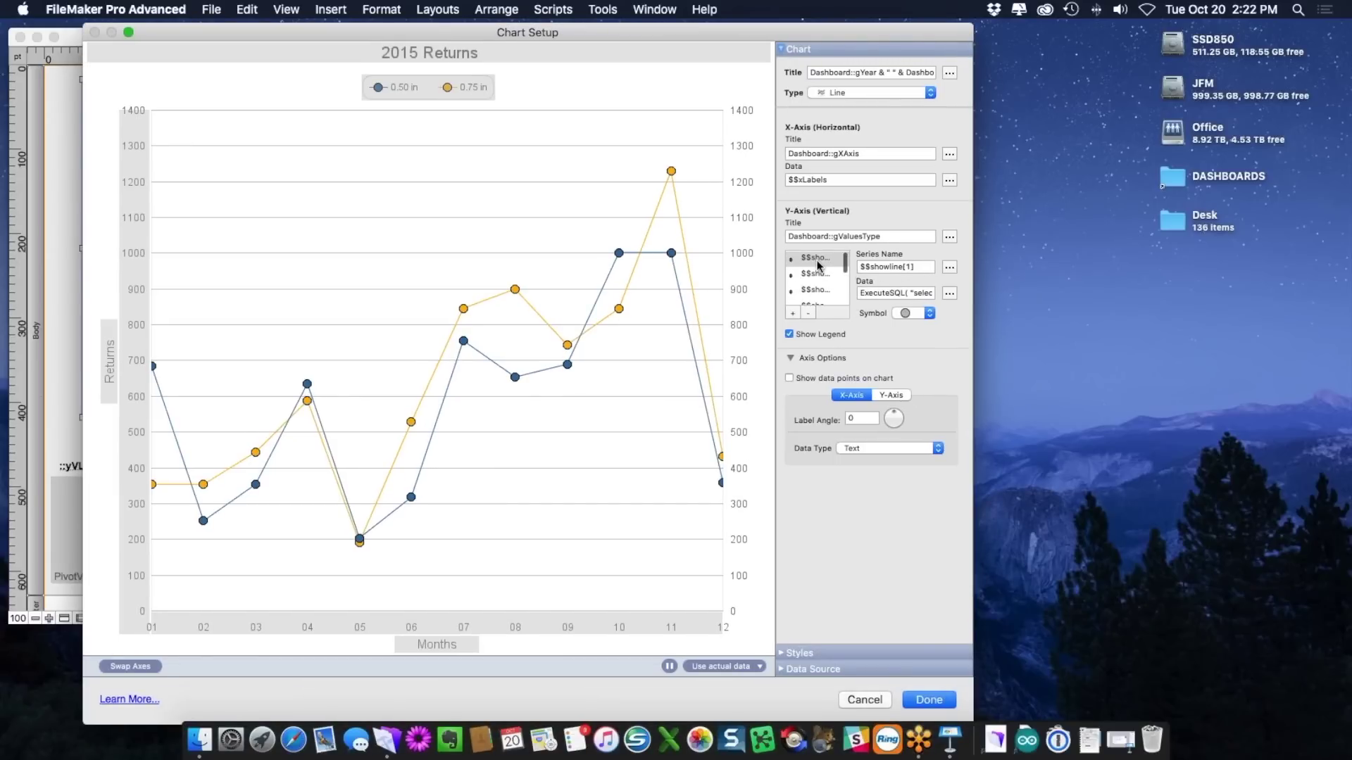
Step: Inspect the first series' ExecuteSQL data calculation, highlight its $$showline[ 1 ] variable, and leave the calculation without saving changes
left_click(949, 293)
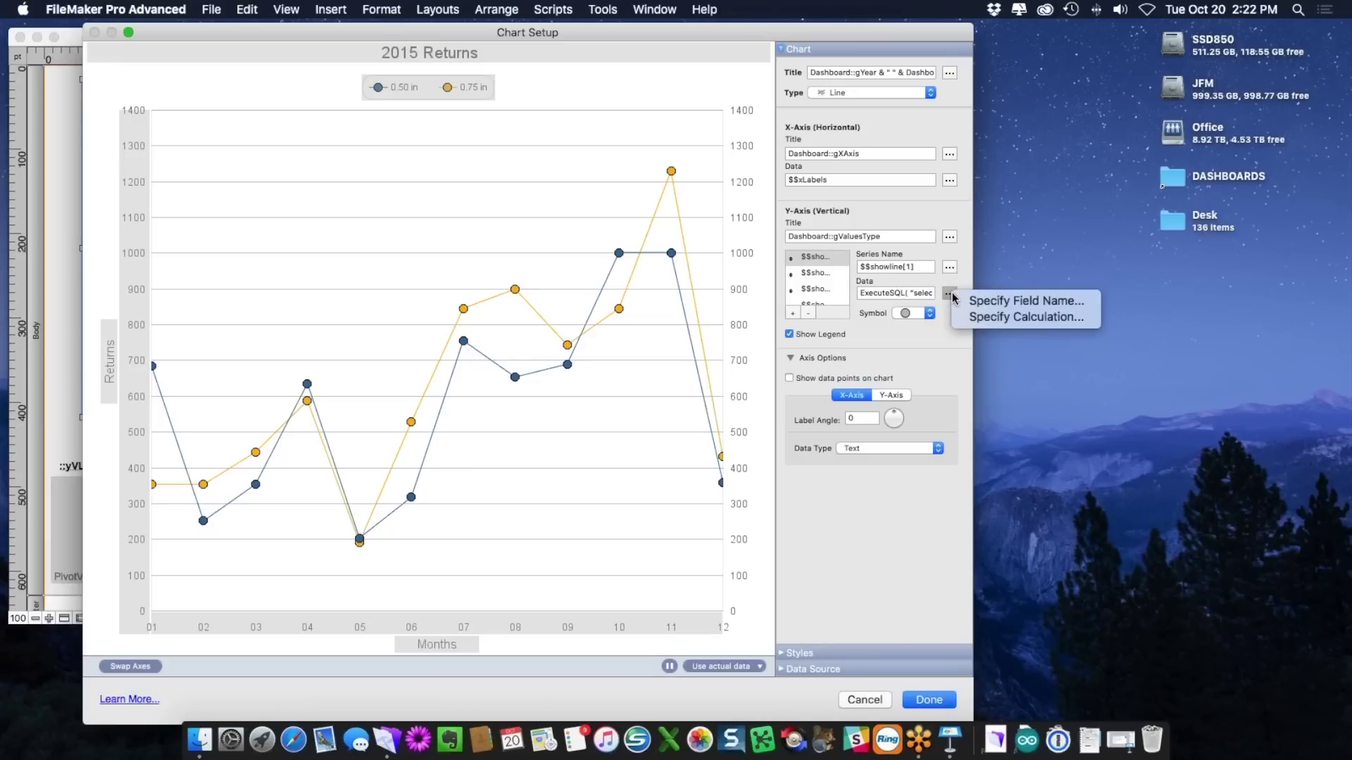
left_click(1012, 321)
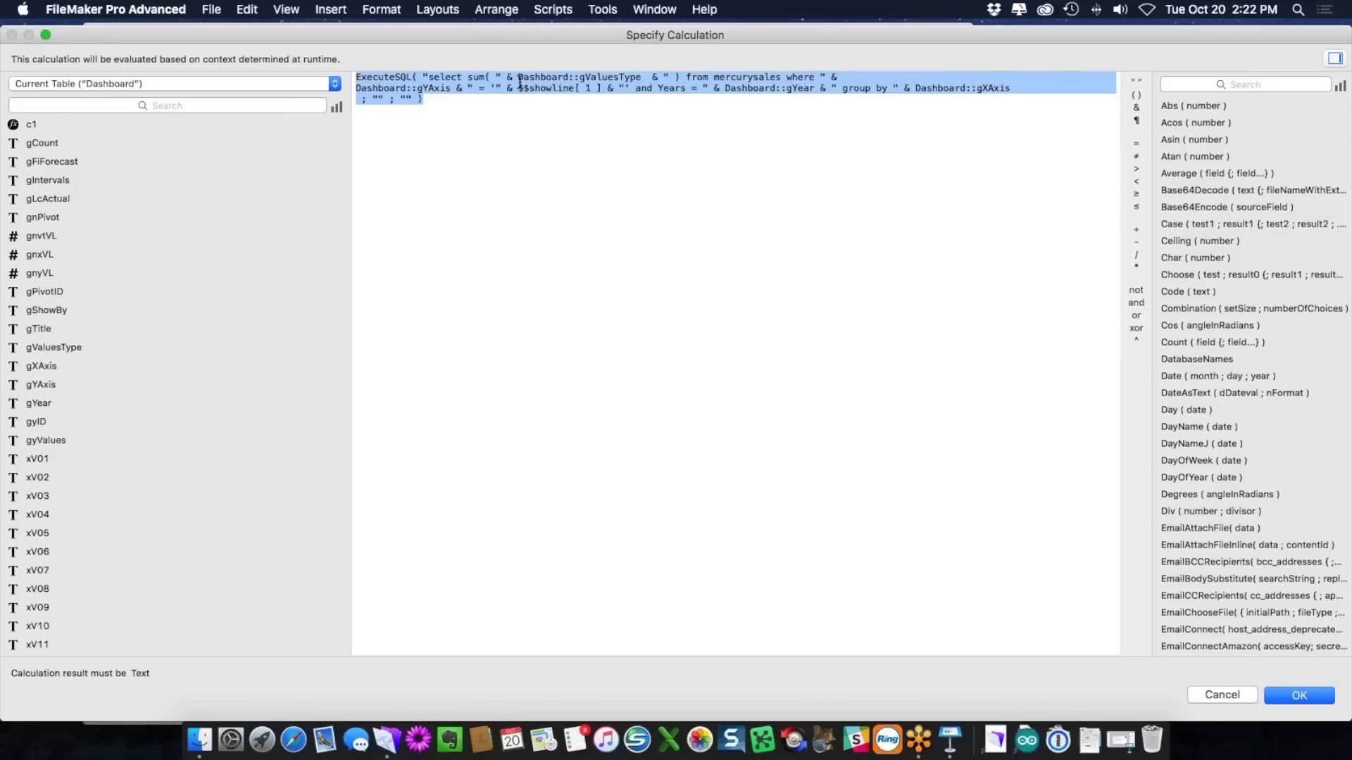
left_click(422, 78)
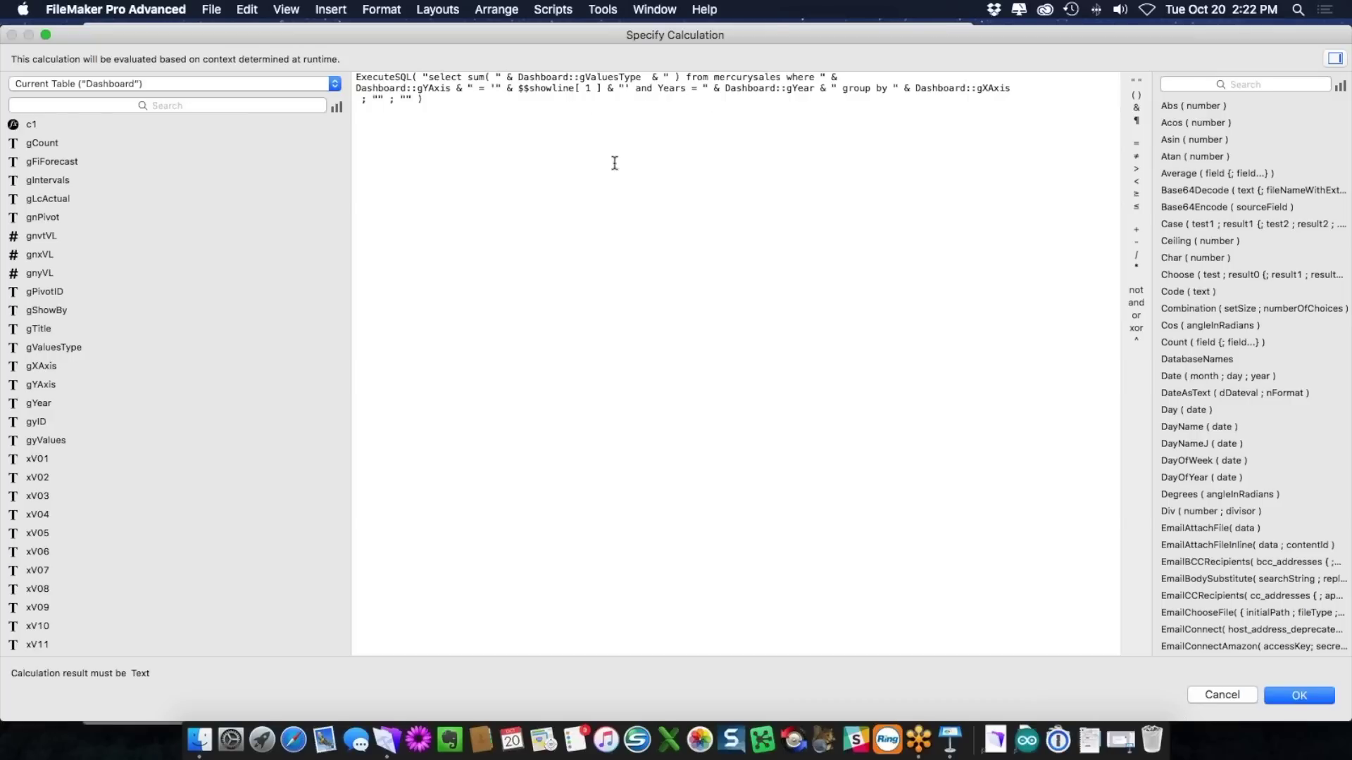
left_click_drag(519, 89, 599, 92)
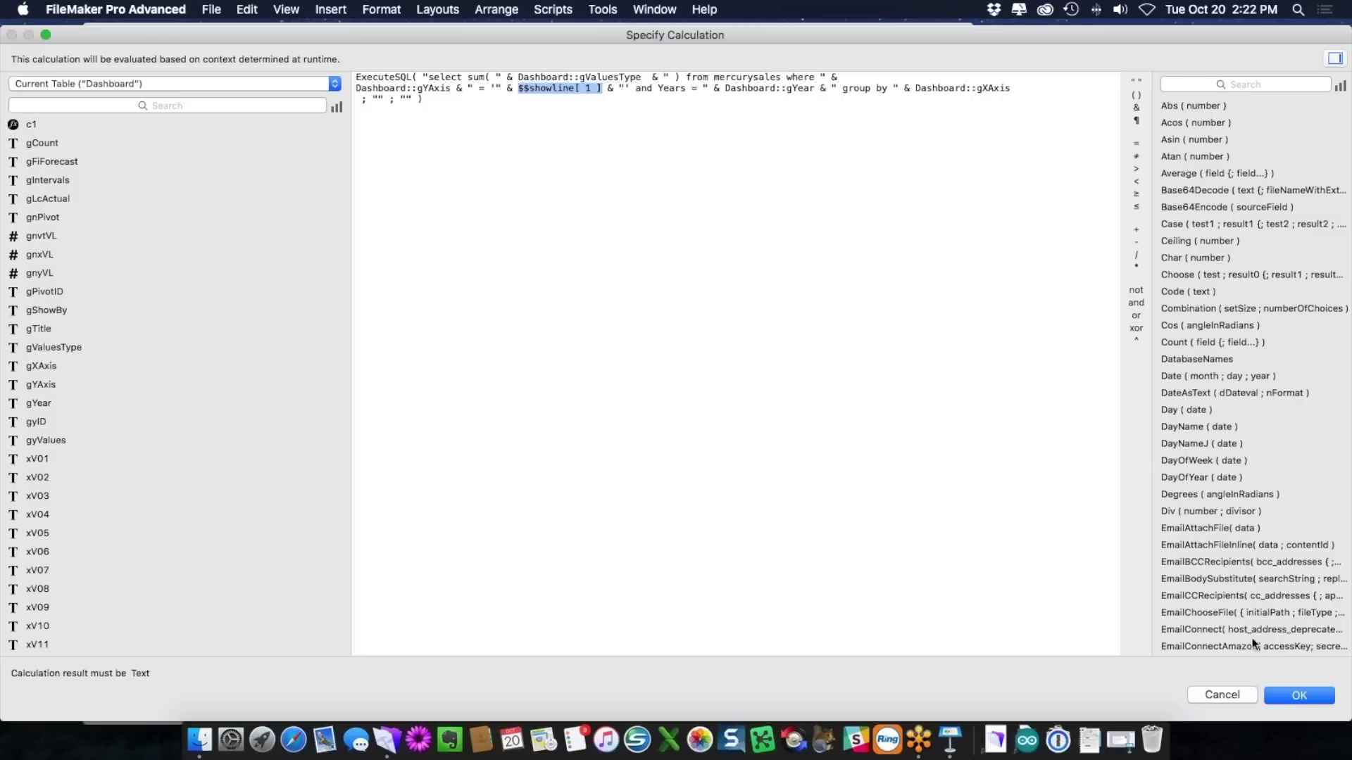
left_click(1235, 694)
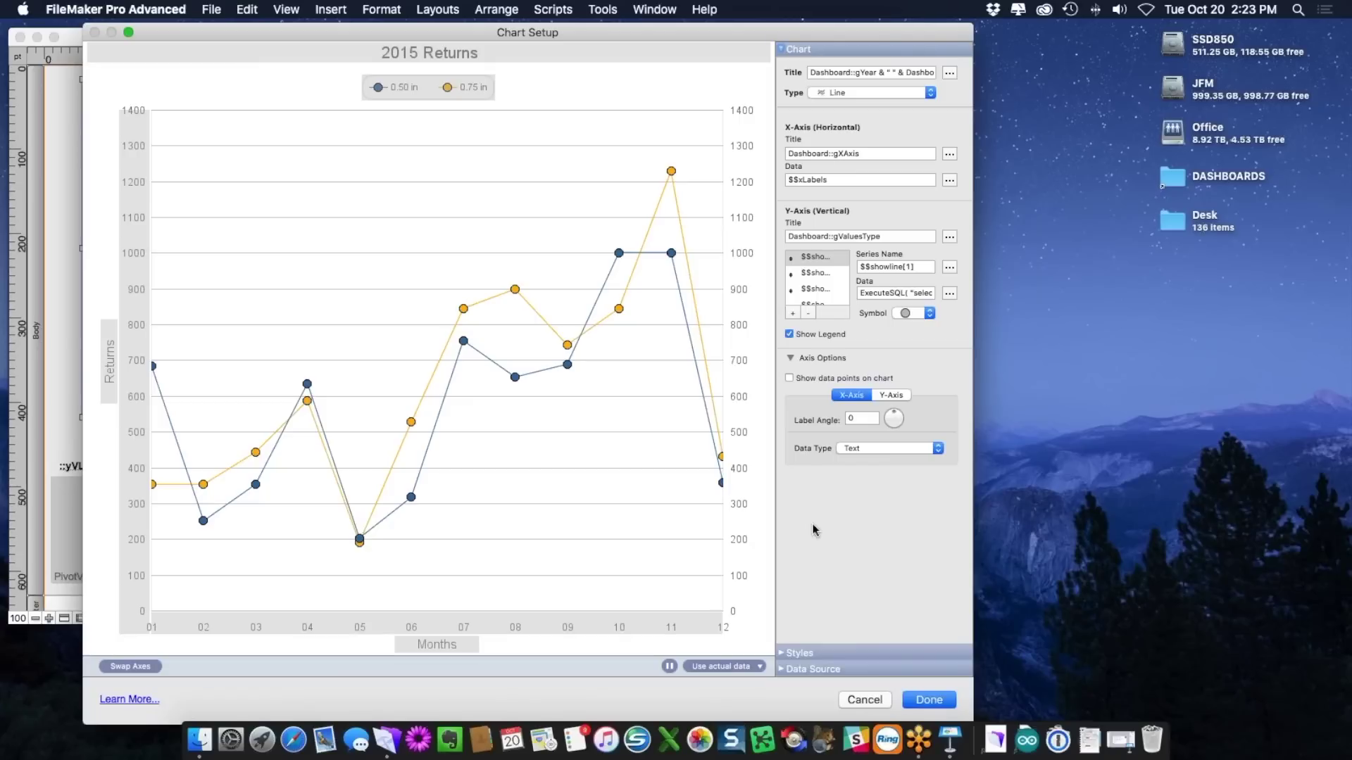
Step: Cancel the chart setup and return the dashboard to Browse mode
left_click(874, 701)
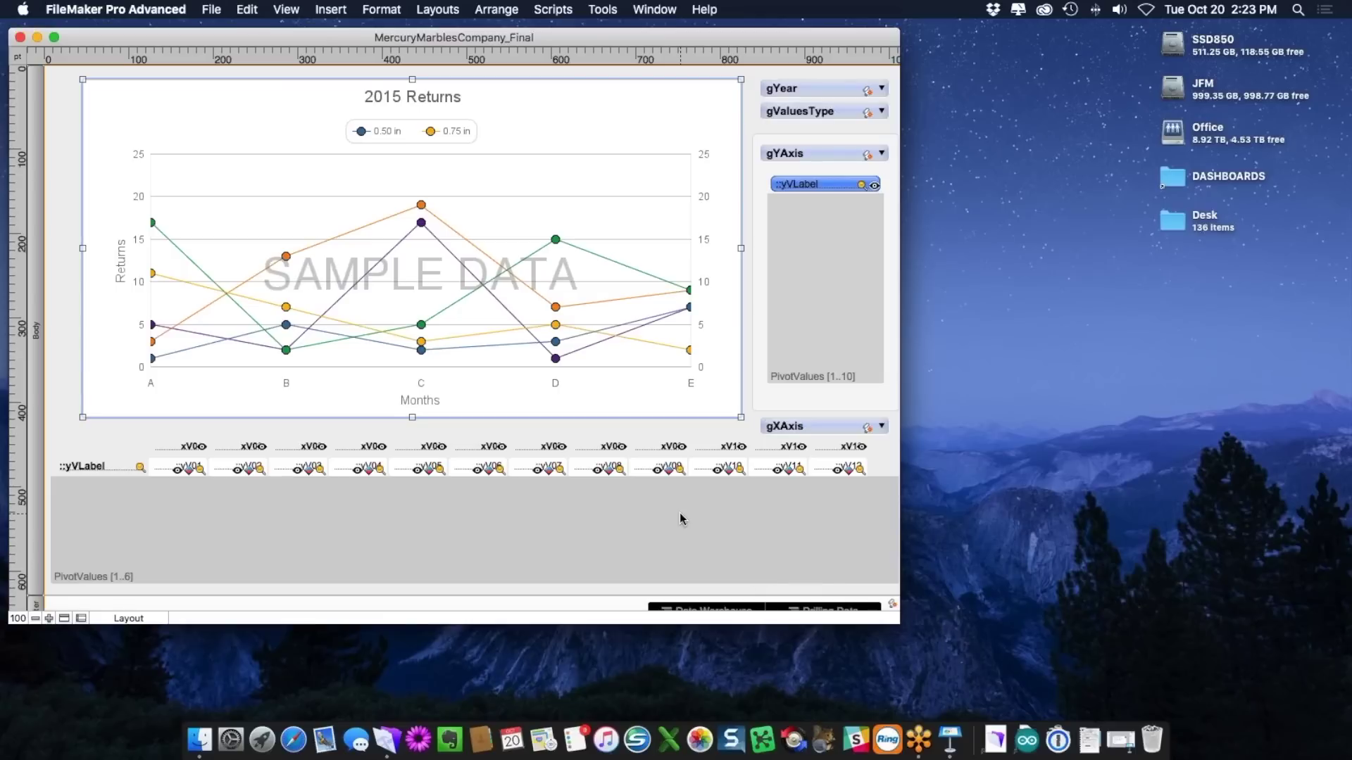
key("super+b")
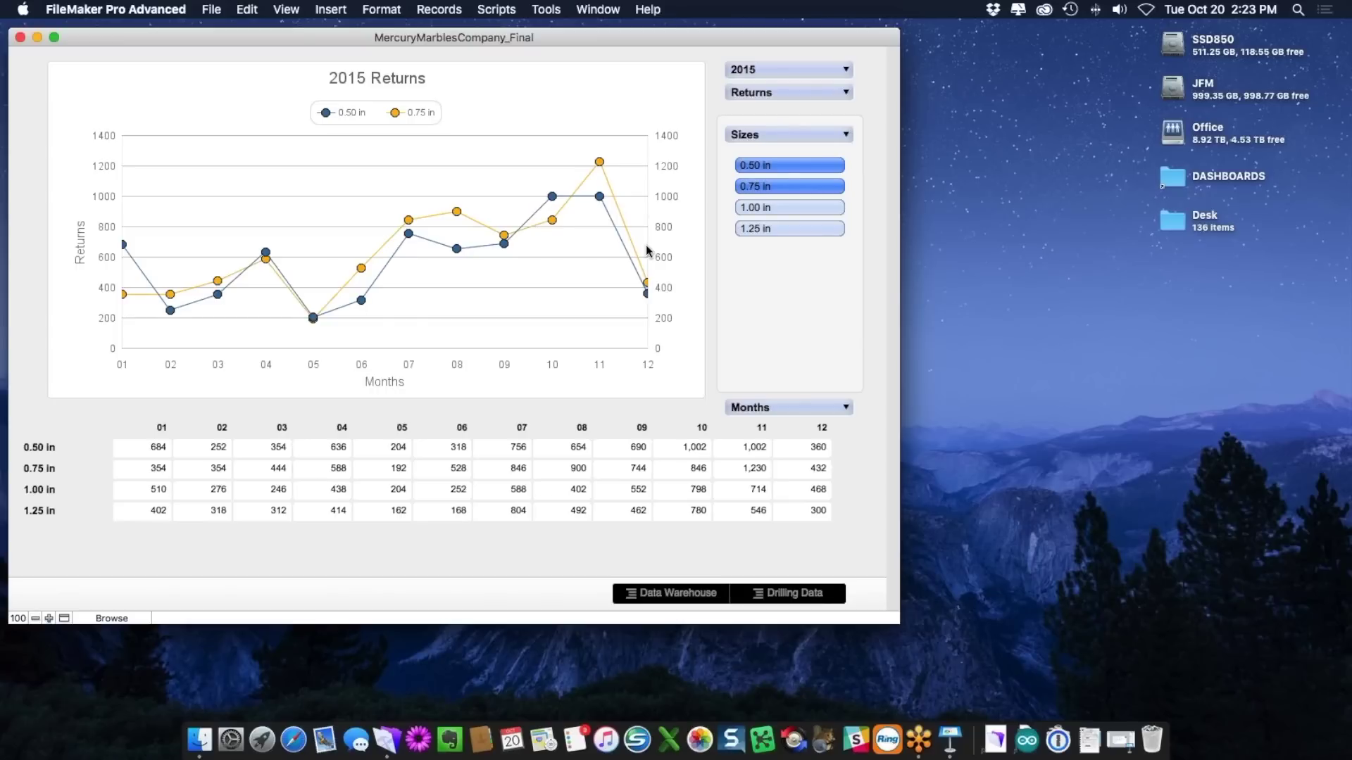
Step: Bring up the Data Viewer's watched expressions and open the "select sum(" expression built on Dashboard::gValuesType for editing
left_click(546, 10)
left_click(567, 64)
left_click_drag(625, 129, 496, 130)
left_click(489, 340)
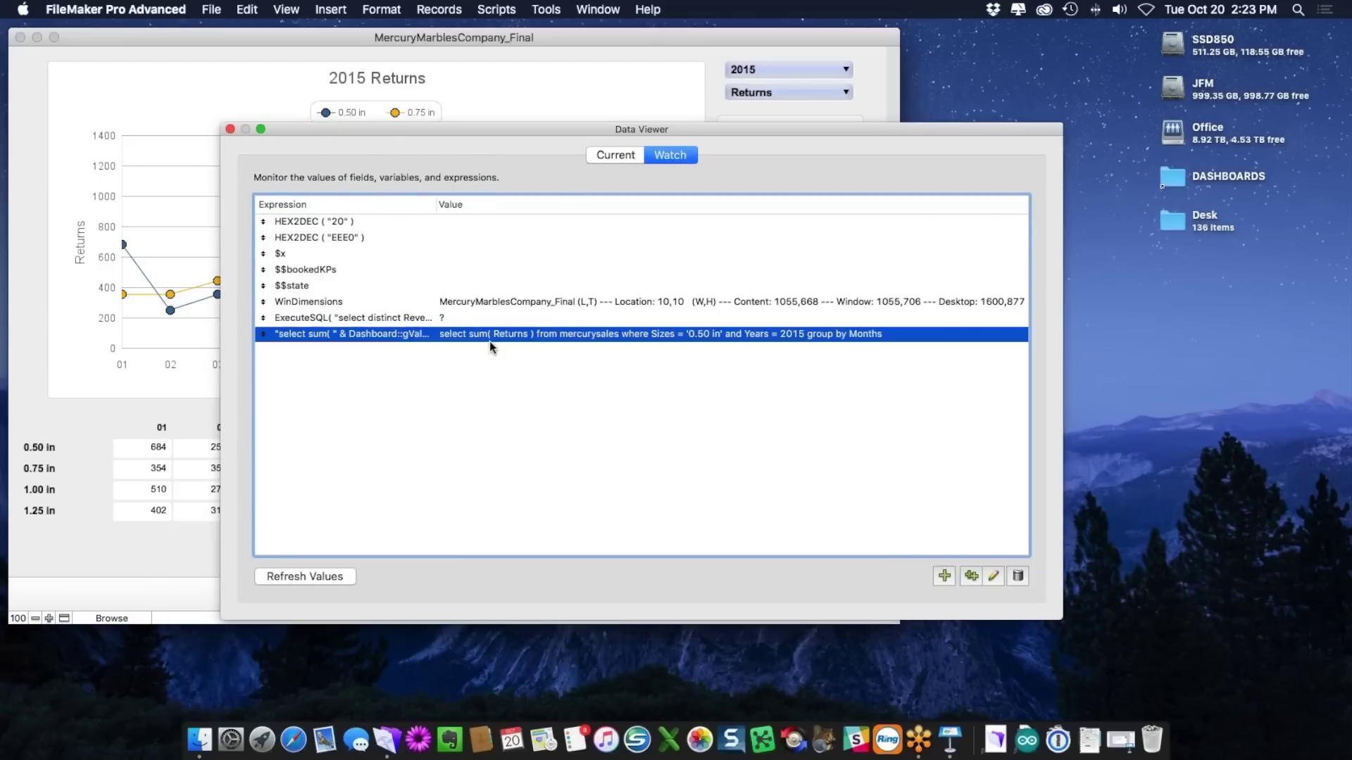
left_click(993, 578)
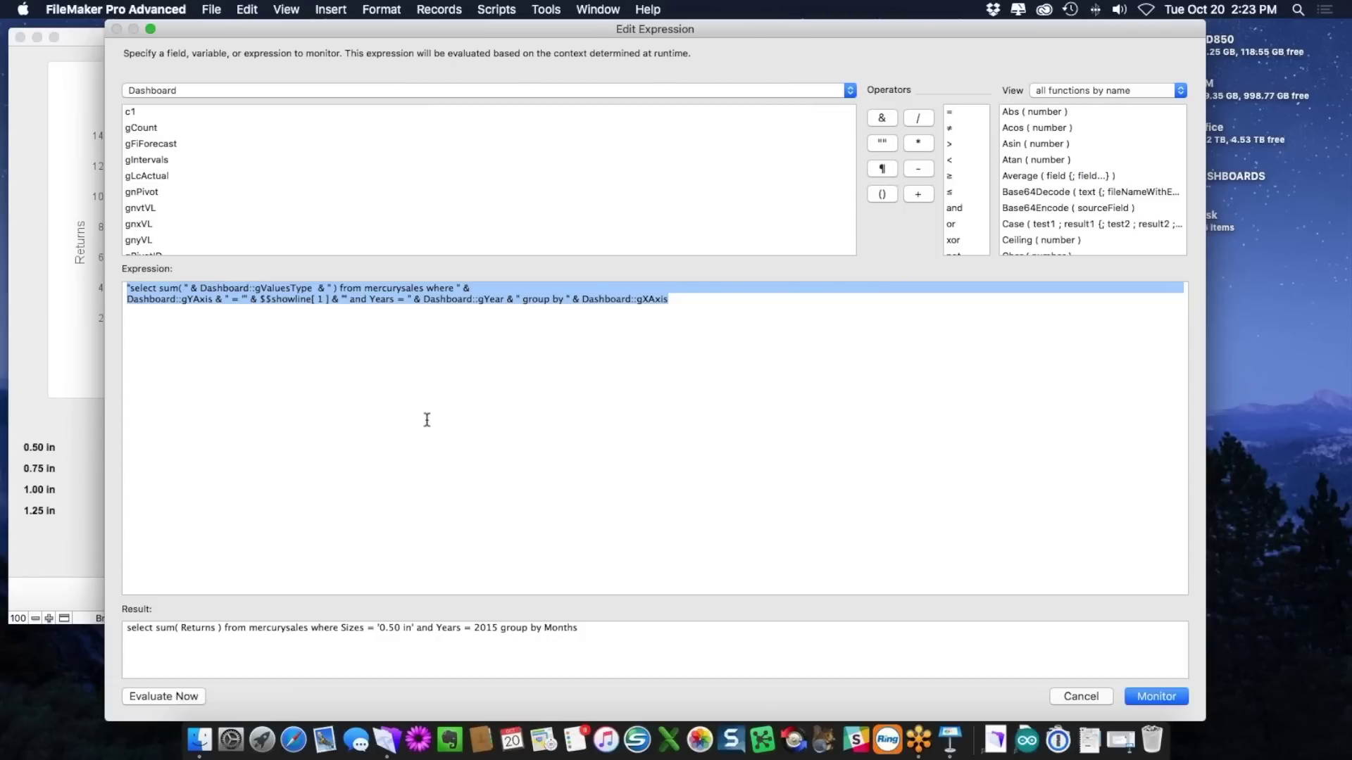
Step: Examine the watched query expression and its evaluated result, highlighting "group by", and close the Data Viewer without changing anything
left_click(687, 300)
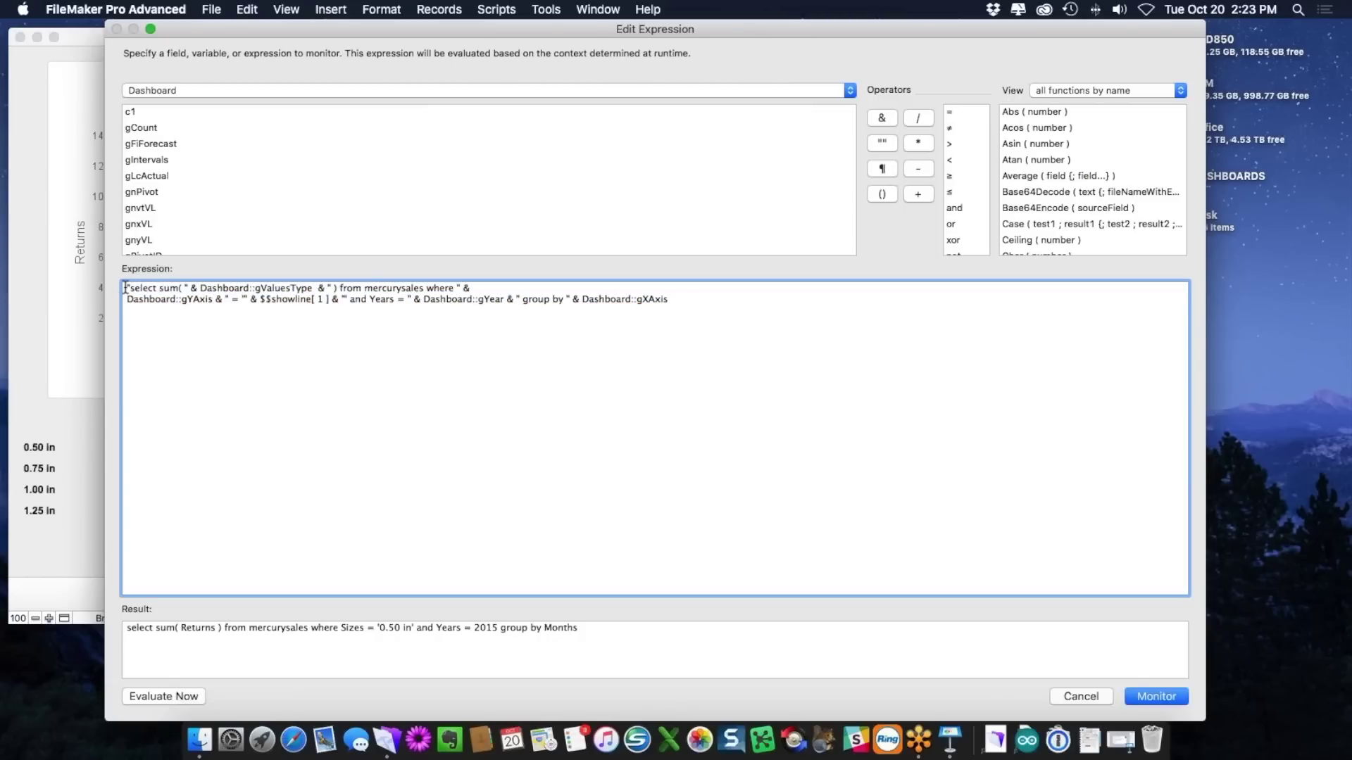
left_click_drag(126, 289, 410, 403)
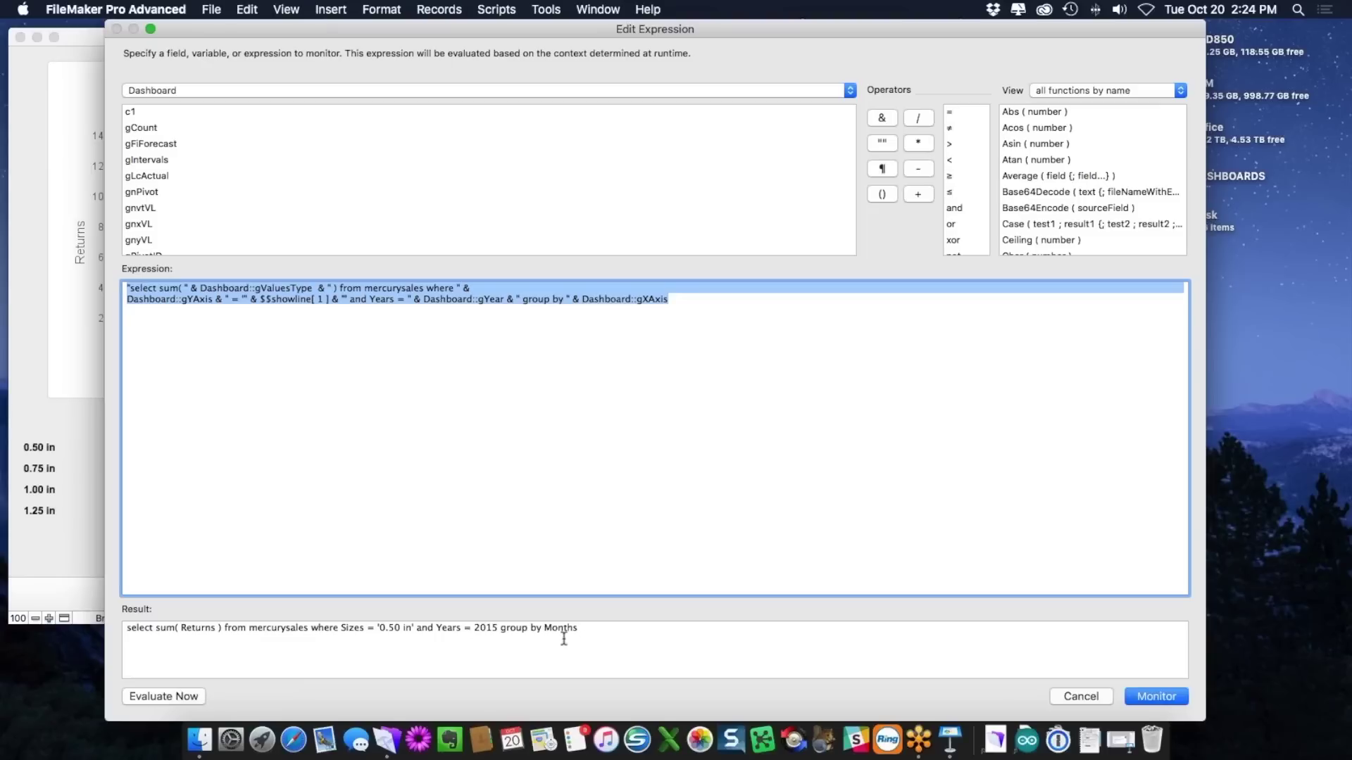
triple_click(516, 631)
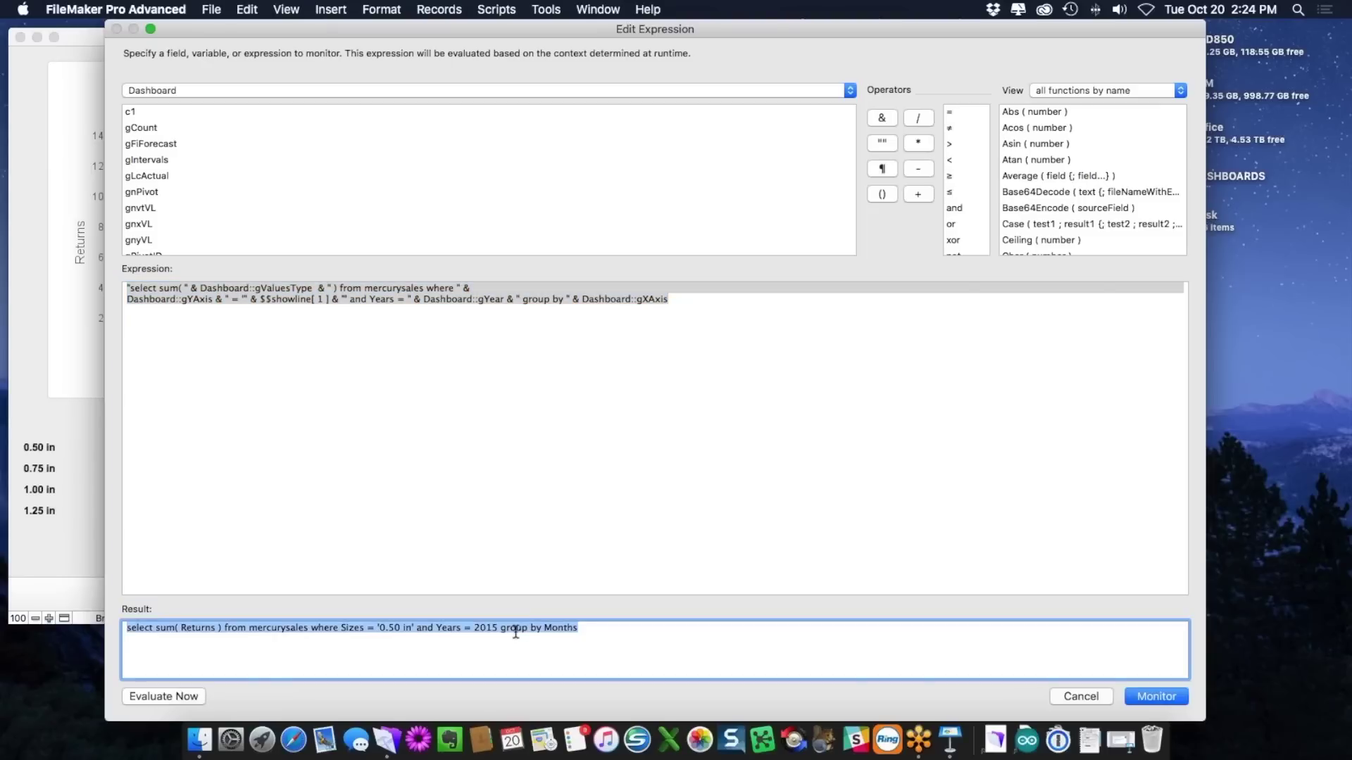
double_click(516, 629)
left_click(539, 629, "shift")
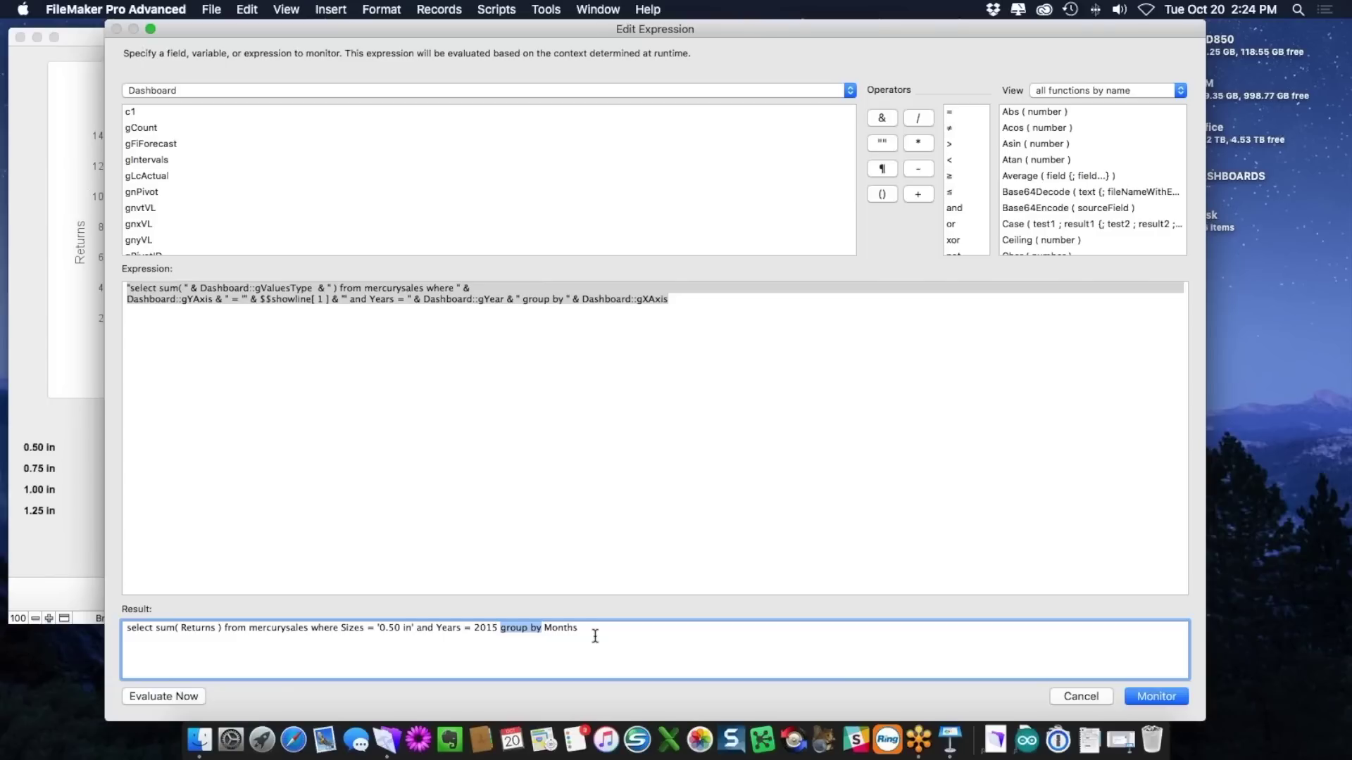
left_click(1083, 697)
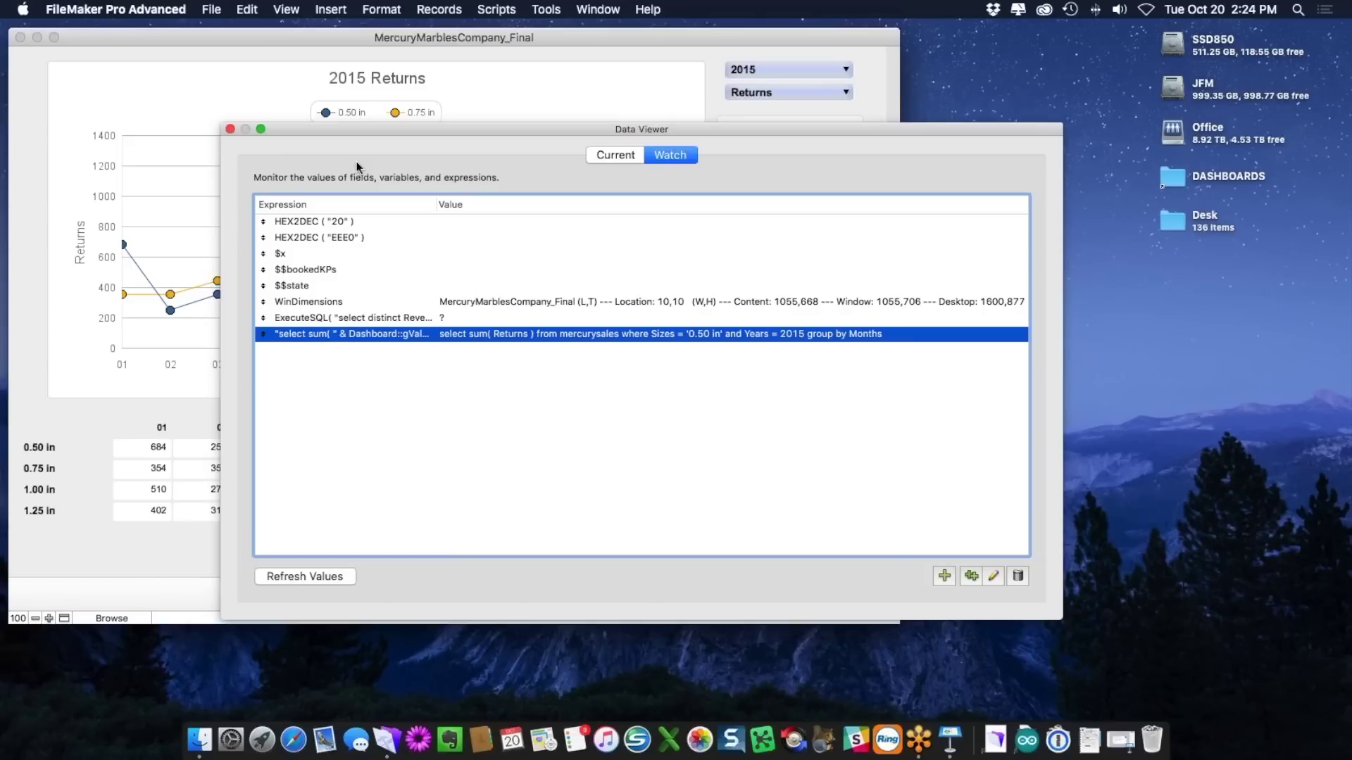
left_click(230, 130)
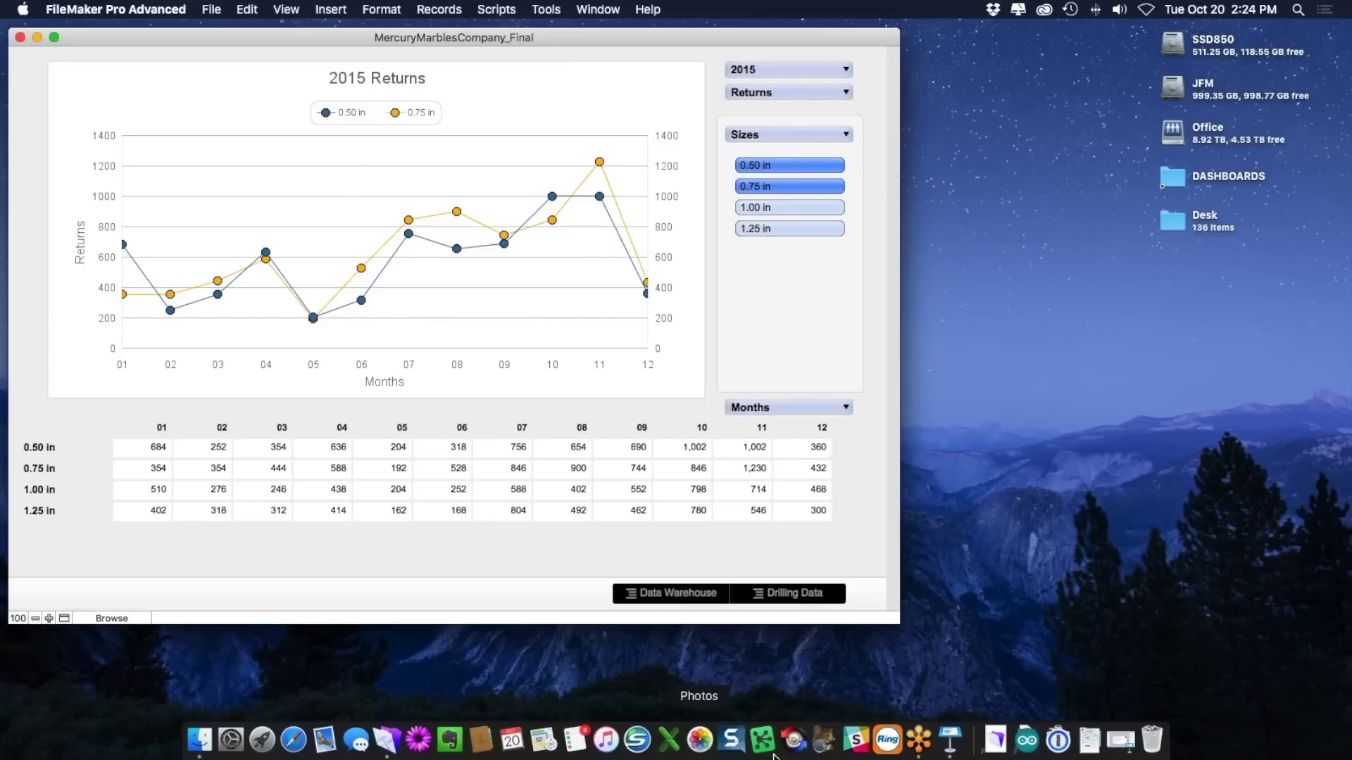
Step: Switch to the Keynote presentation and play it, advancing from ExecuteSQL & Select Distinct to the Drilling Into Data slide
left_click(1120, 741)
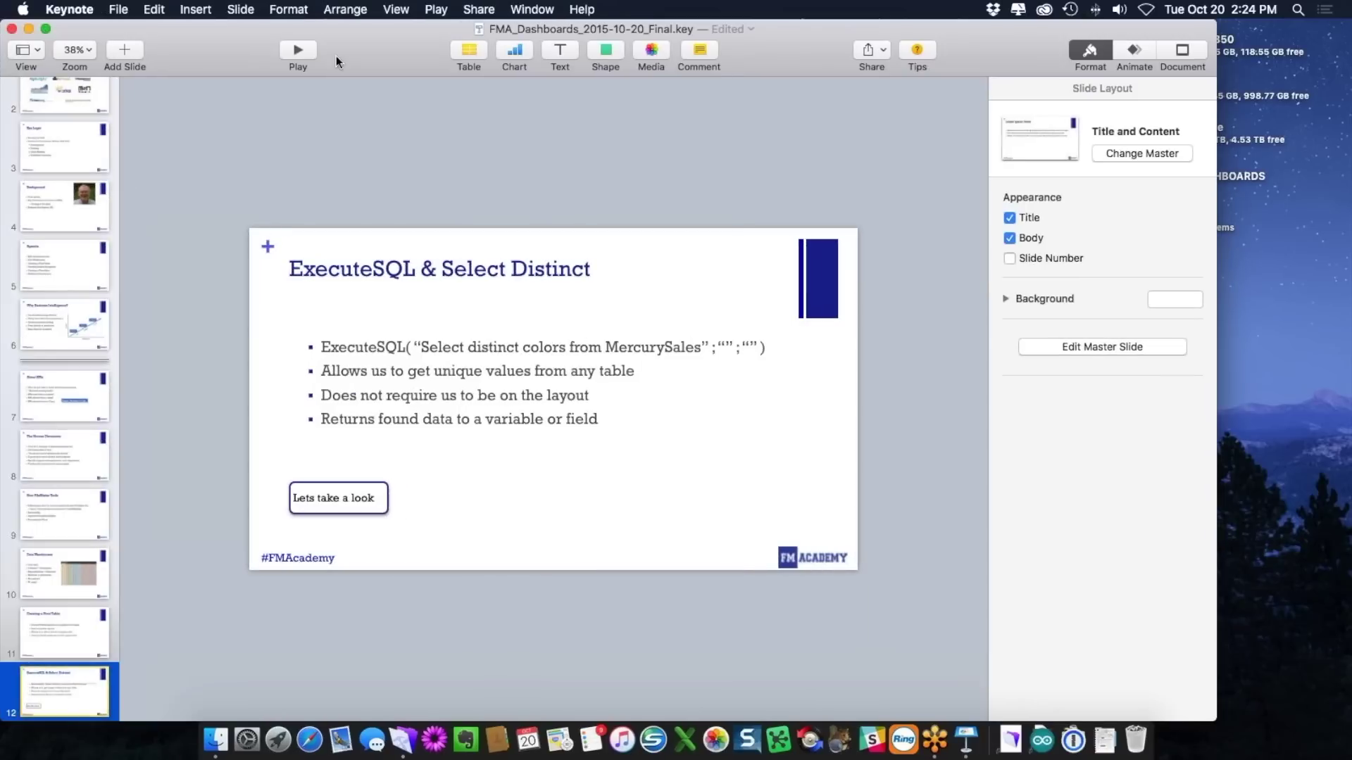
key("alt+super+p")
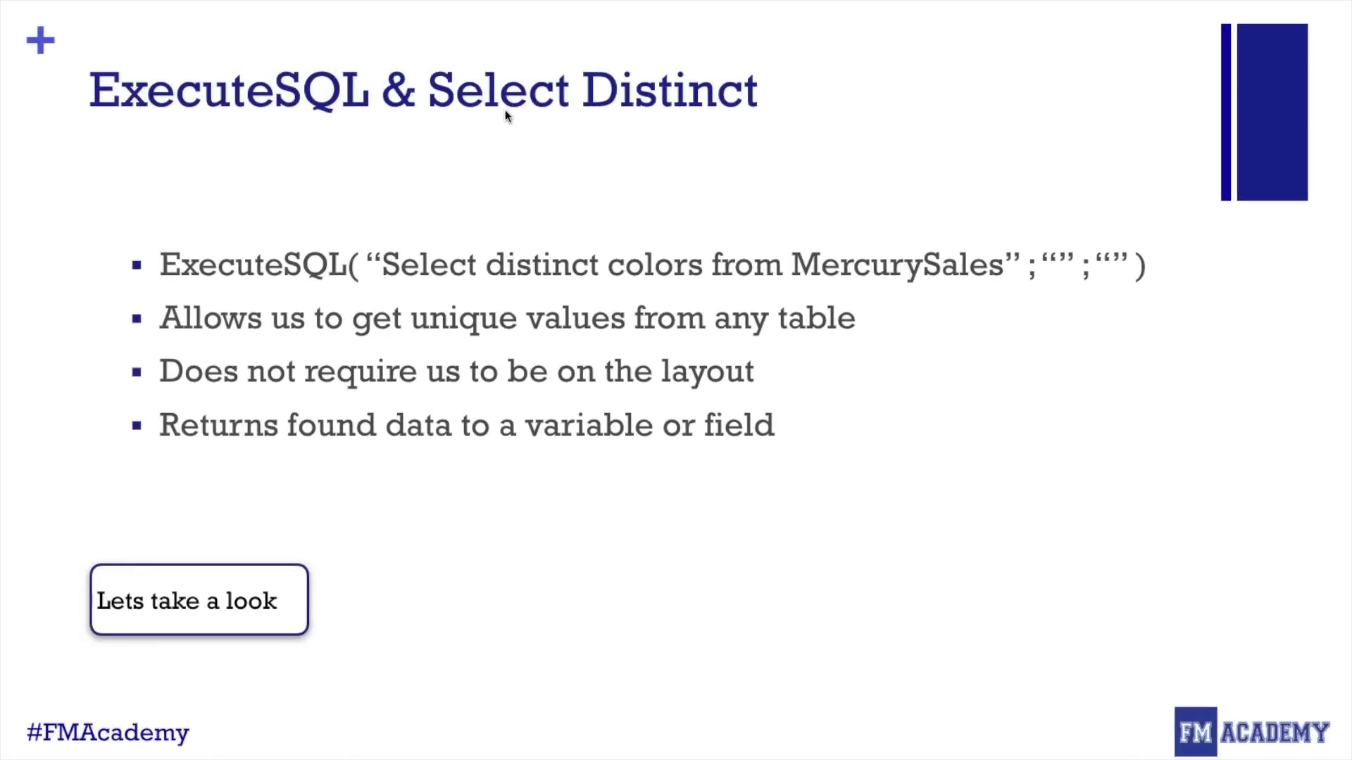
left_click(505, 110)
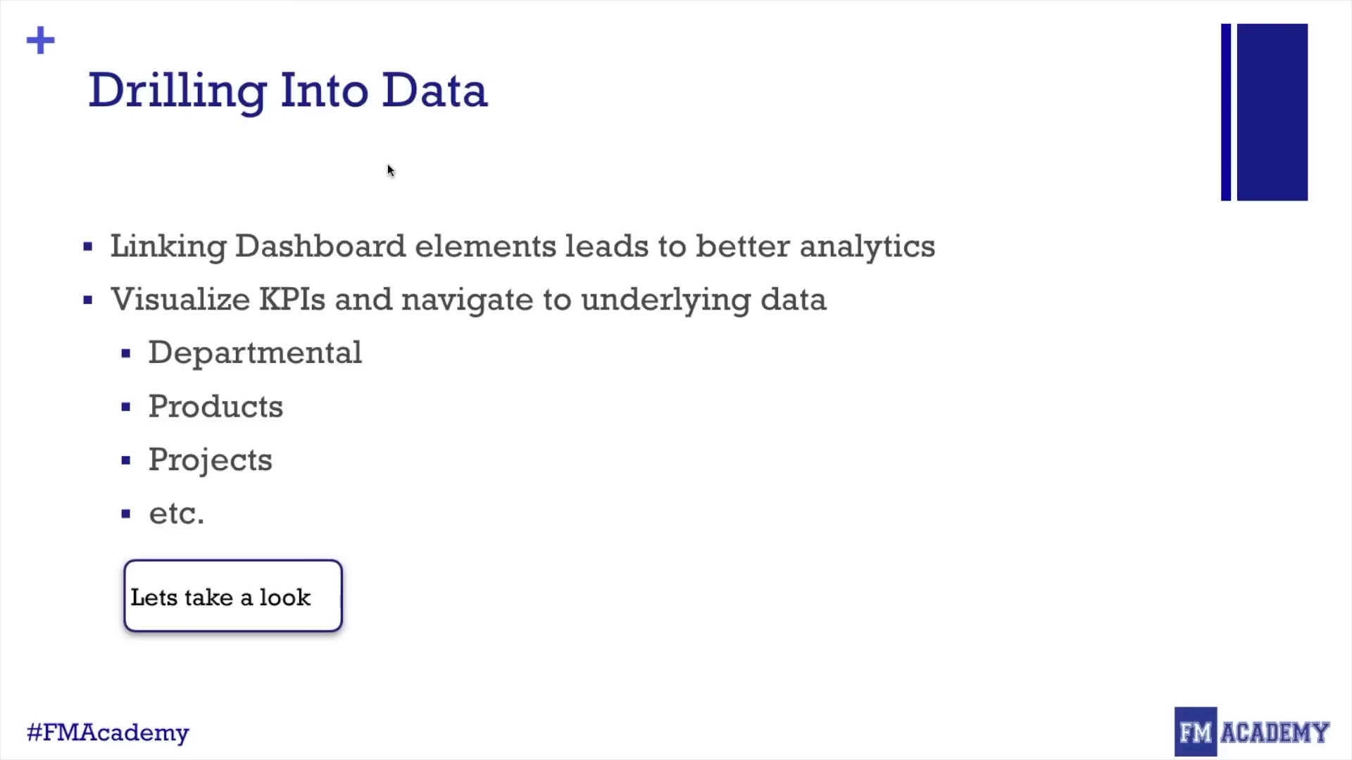
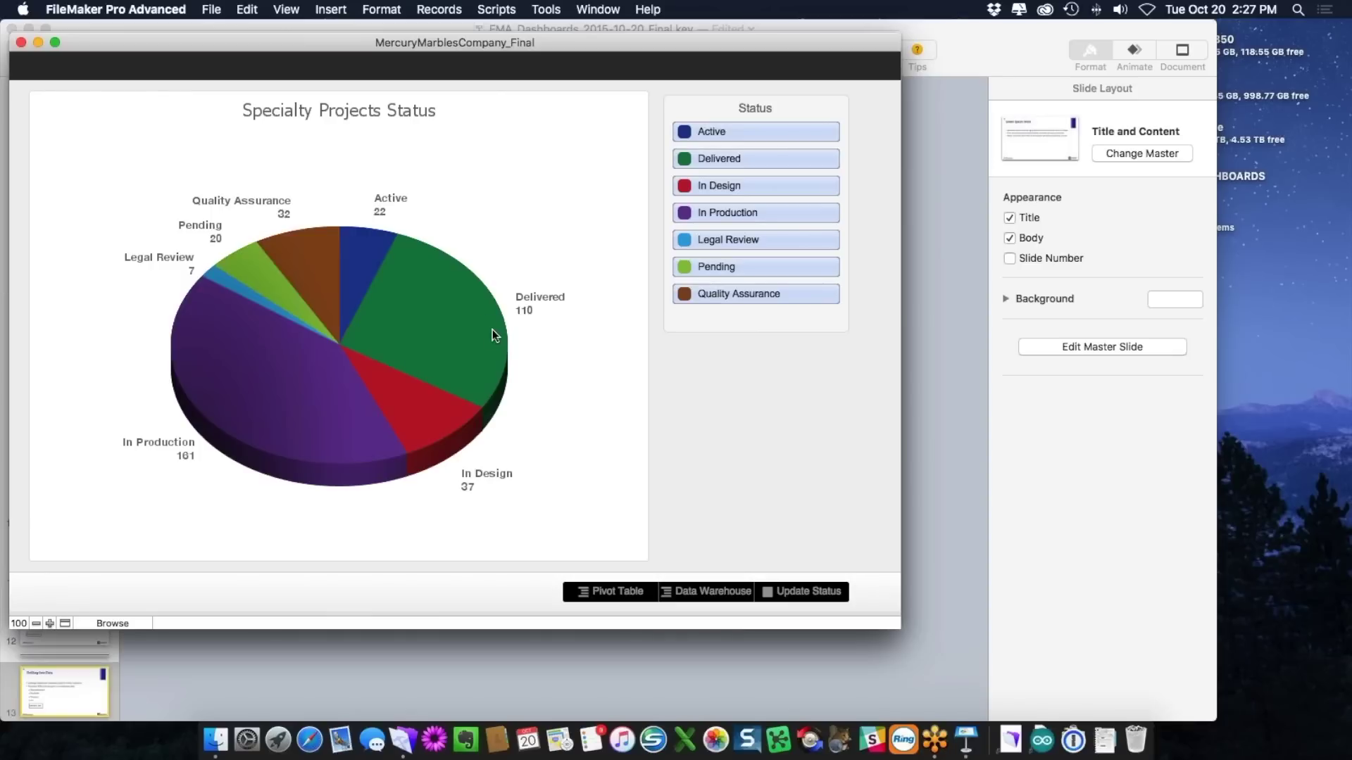
Step: Put the Specialty Projects Status dashboard in Layout mode and open the conditional formatting of the colour swatch in the Status portal
mouse_move(471, 364)
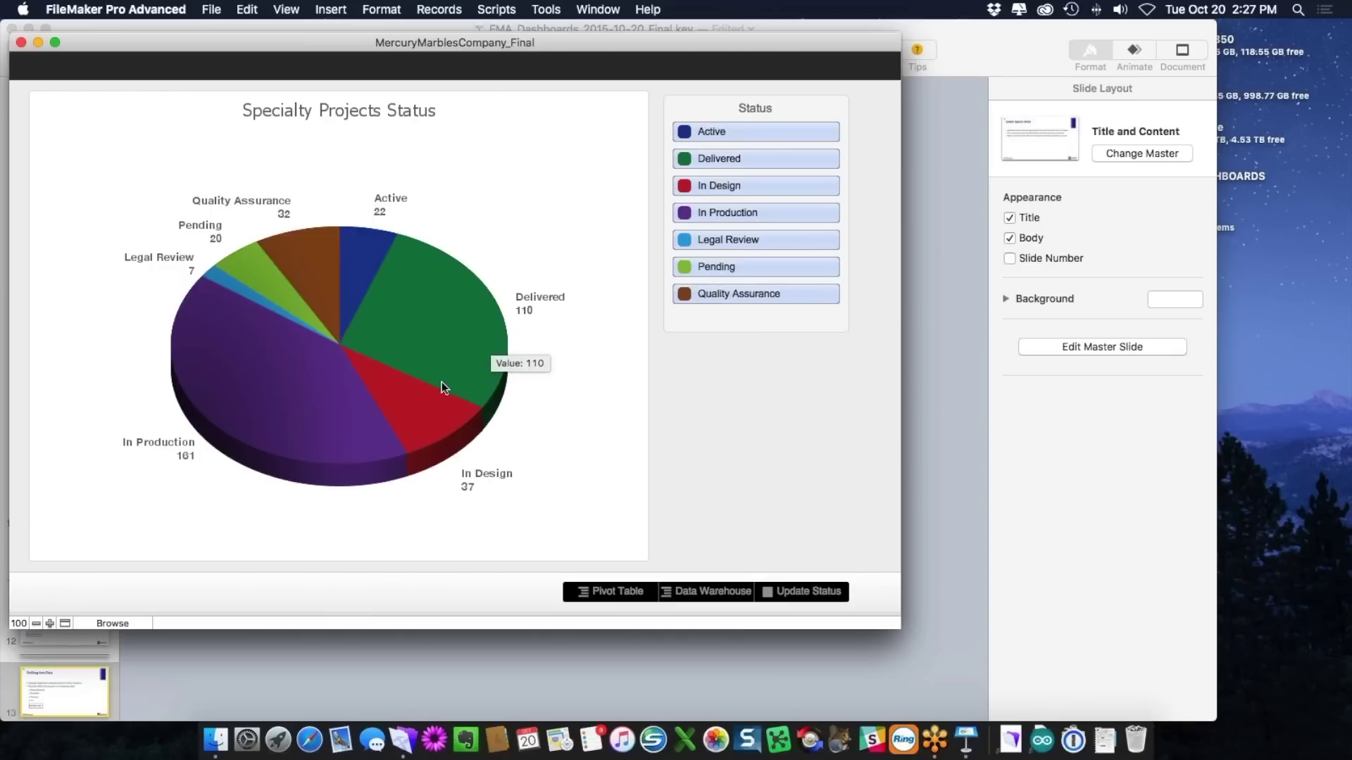
mouse_move(214, 276)
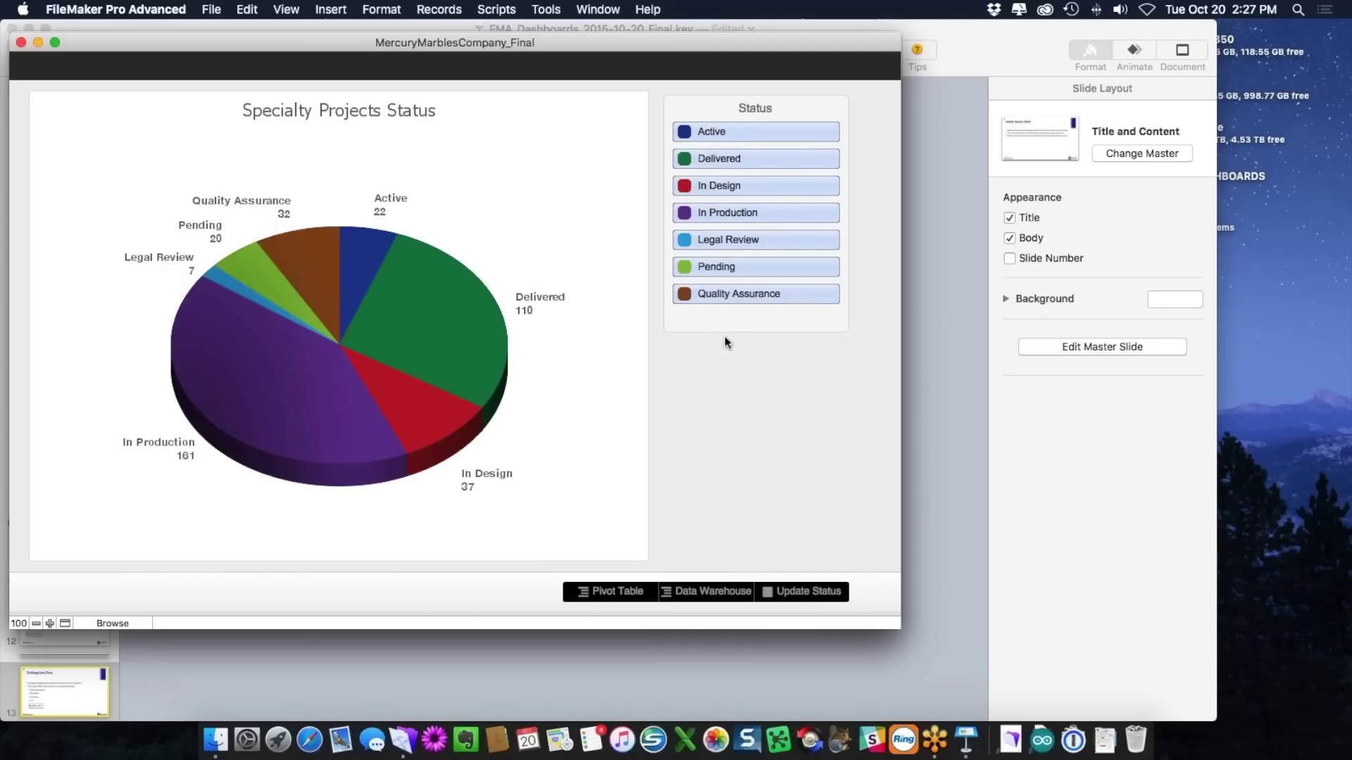
key("super+l")
right_click(718, 150)
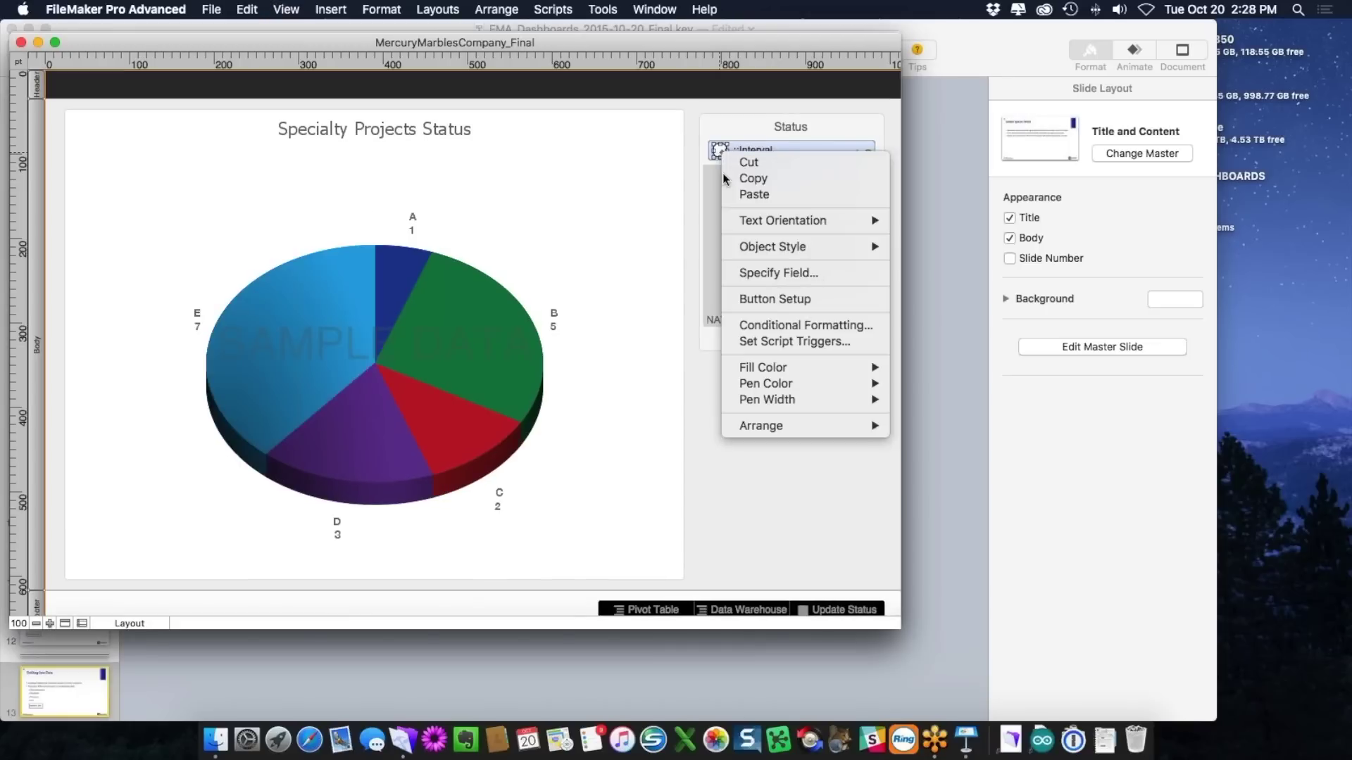
left_click(768, 324)
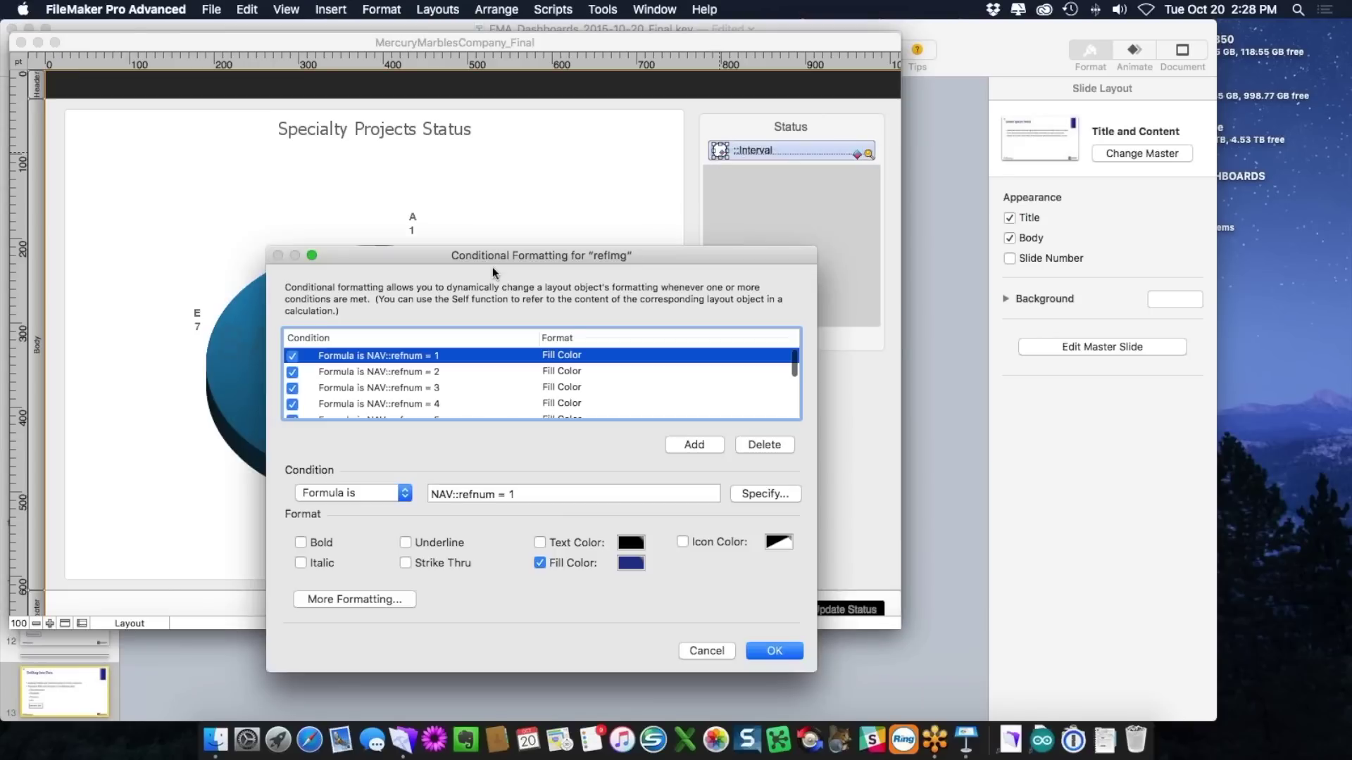
Step: Review the swatch's list of NAV::refnum fill color conditions beside the pie chart and leave the conditional formatting without changes
left_click_drag(493, 254, 513, 252)
left_click_drag(662, 252, 950, 203)
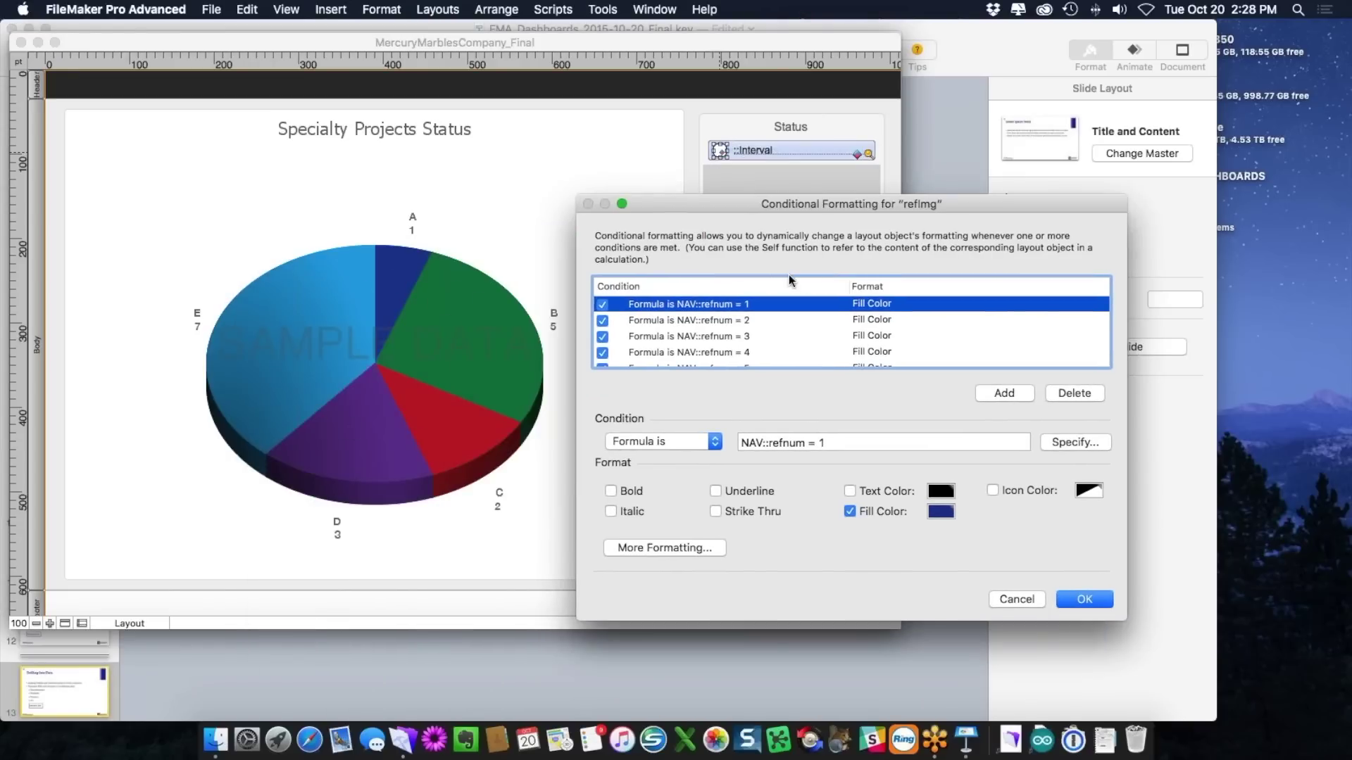
scroll(719, 299, "down", 3)
scroll(755, 311, "down", 5)
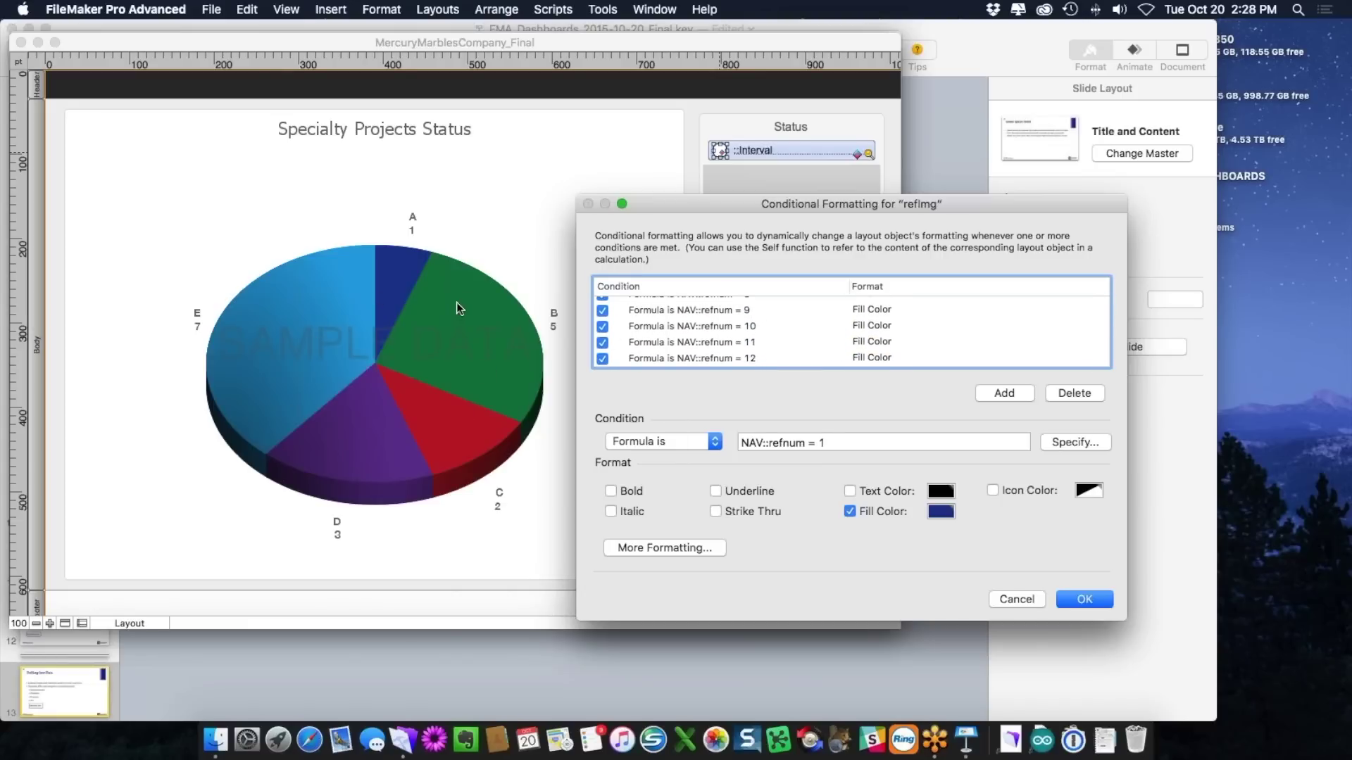
scroll(786, 326, "down", 2)
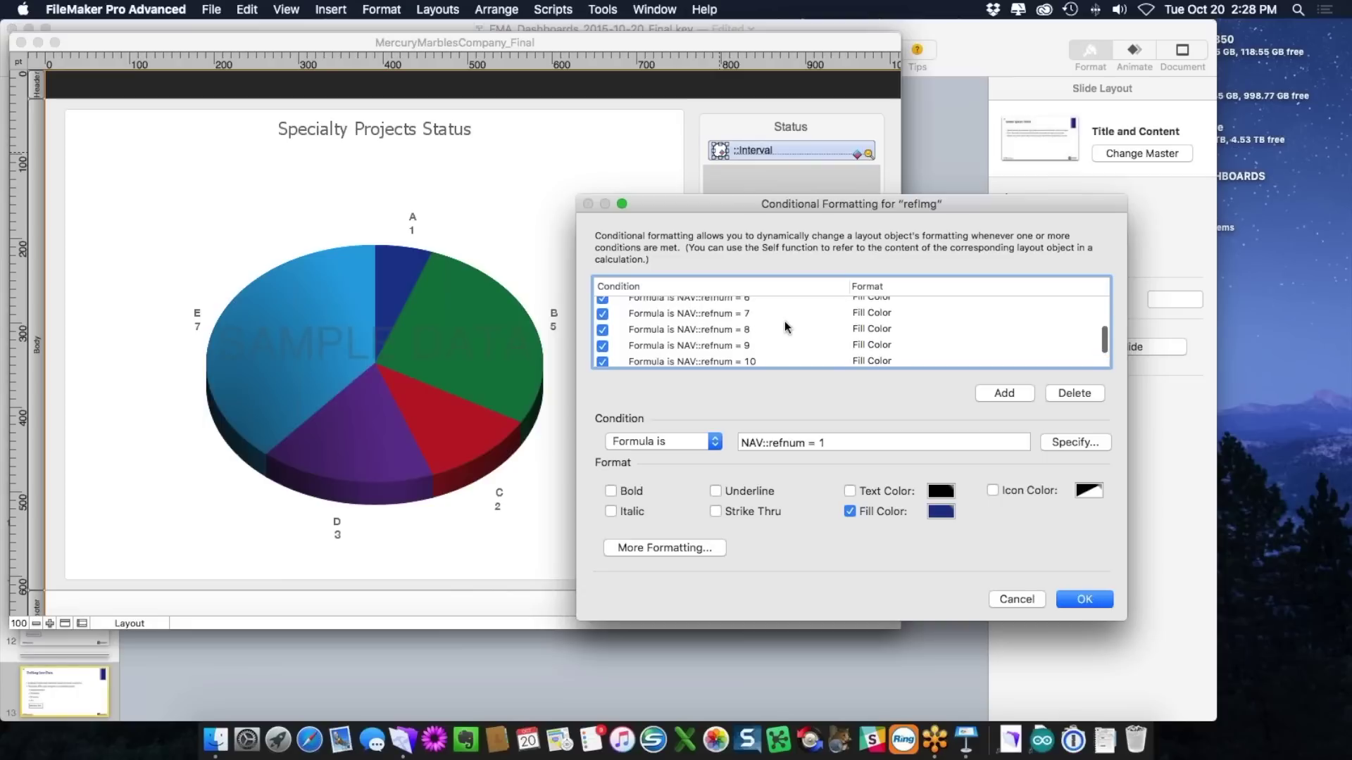
scroll(785, 323, "up", 5)
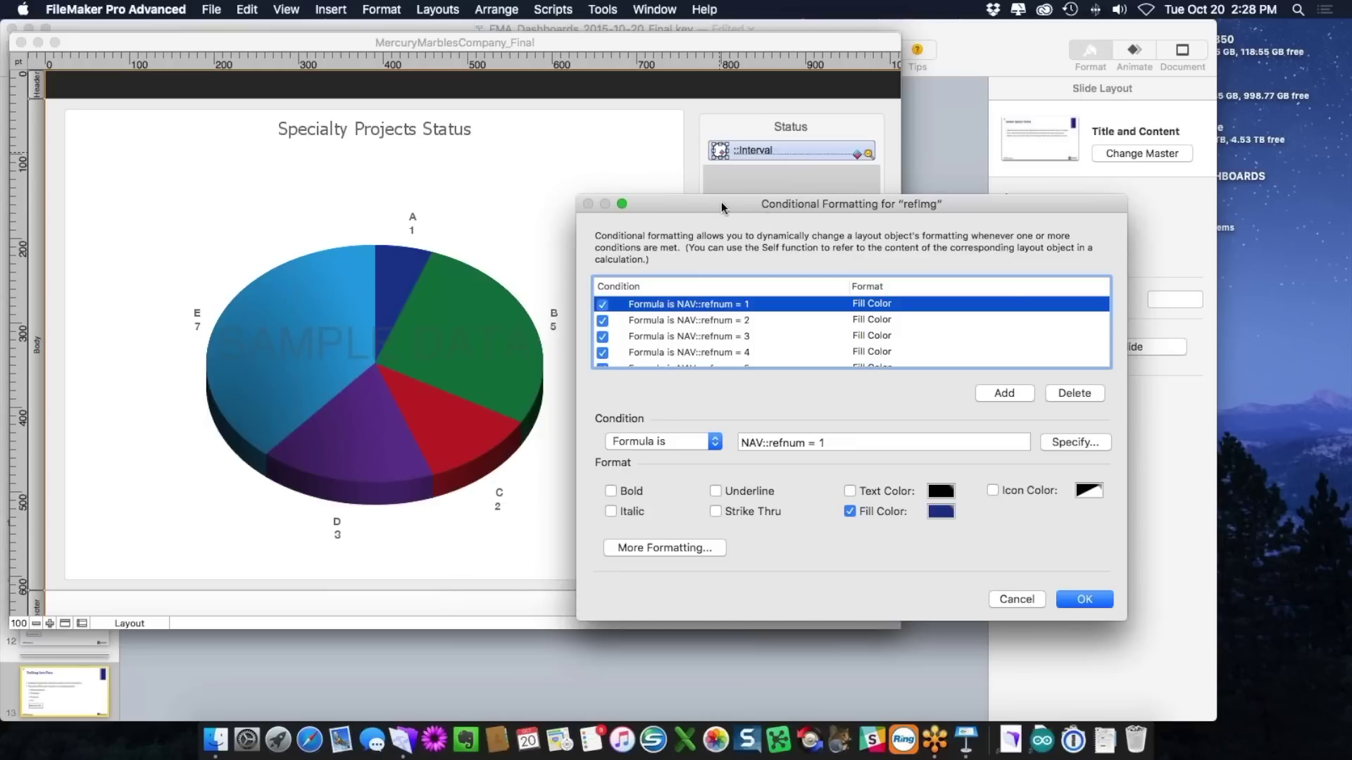
left_click_drag(721, 202, 706, 201)
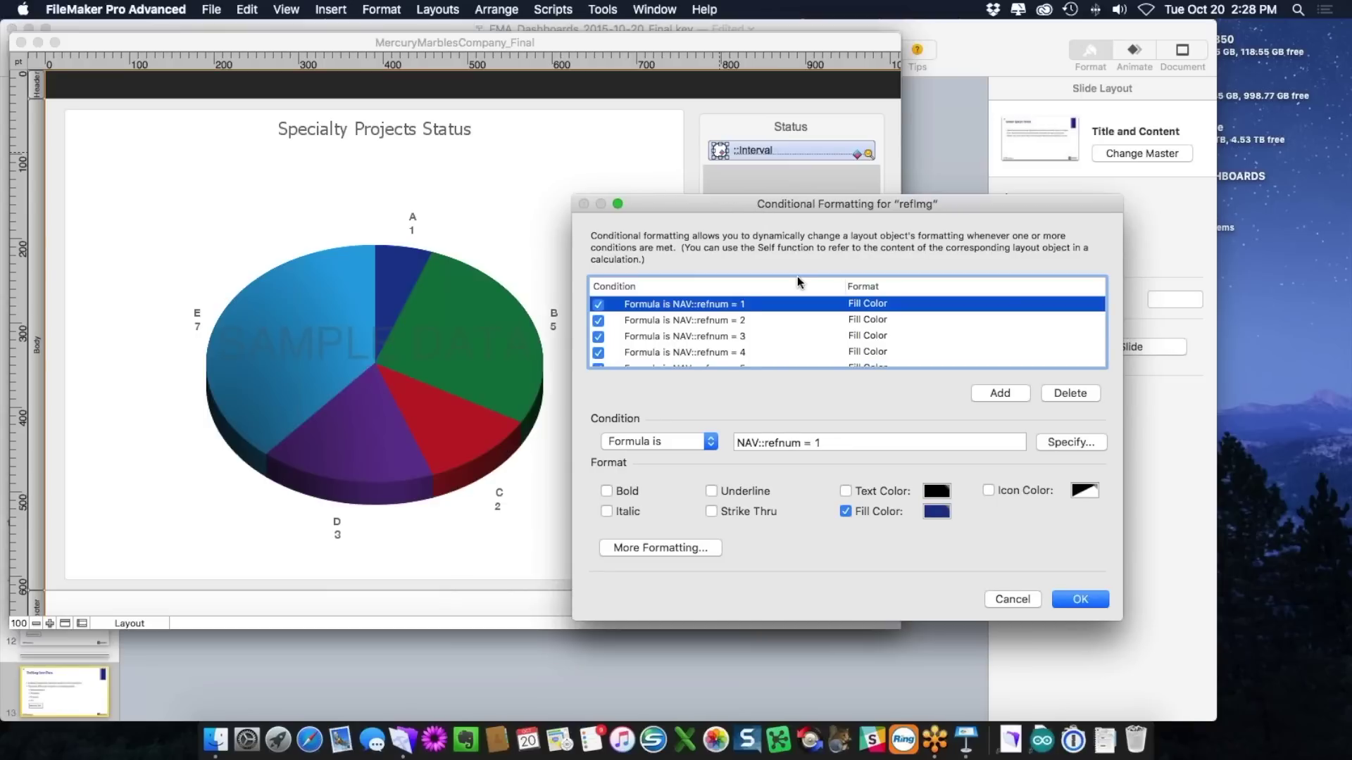
scroll(797, 282, "down", 3)
left_click(1001, 599)
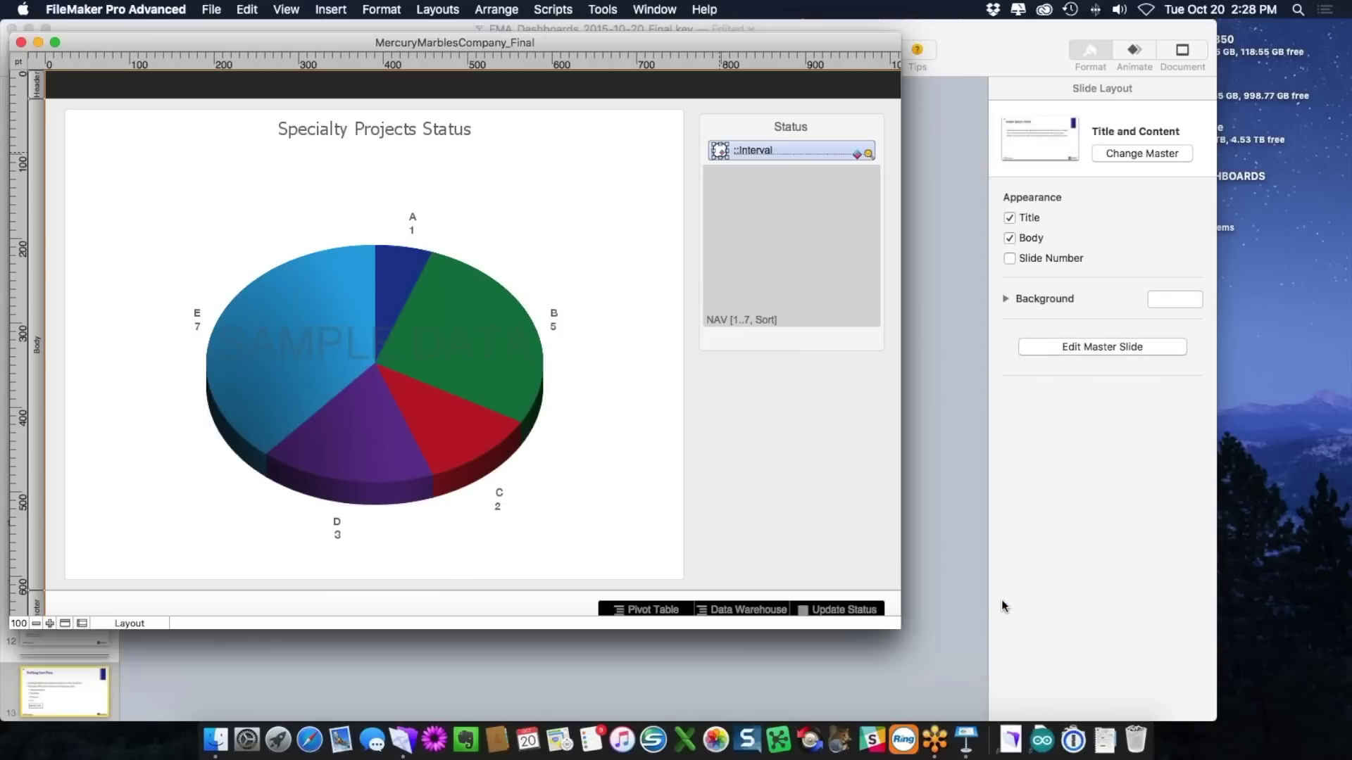
Step: Return to Browse mode and drill into the Quality Assurance projects, moving their Project Status window slightly upward
key("super+b")
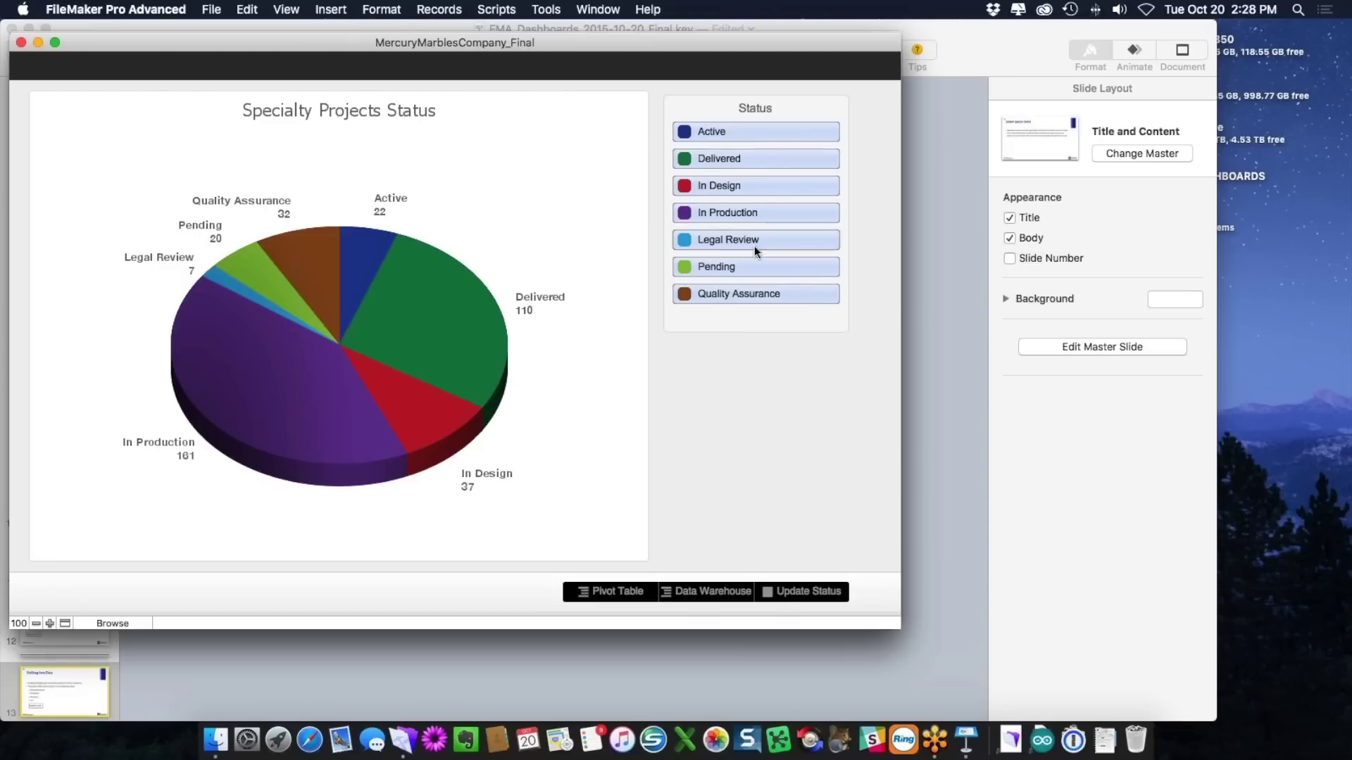
left_click(743, 293)
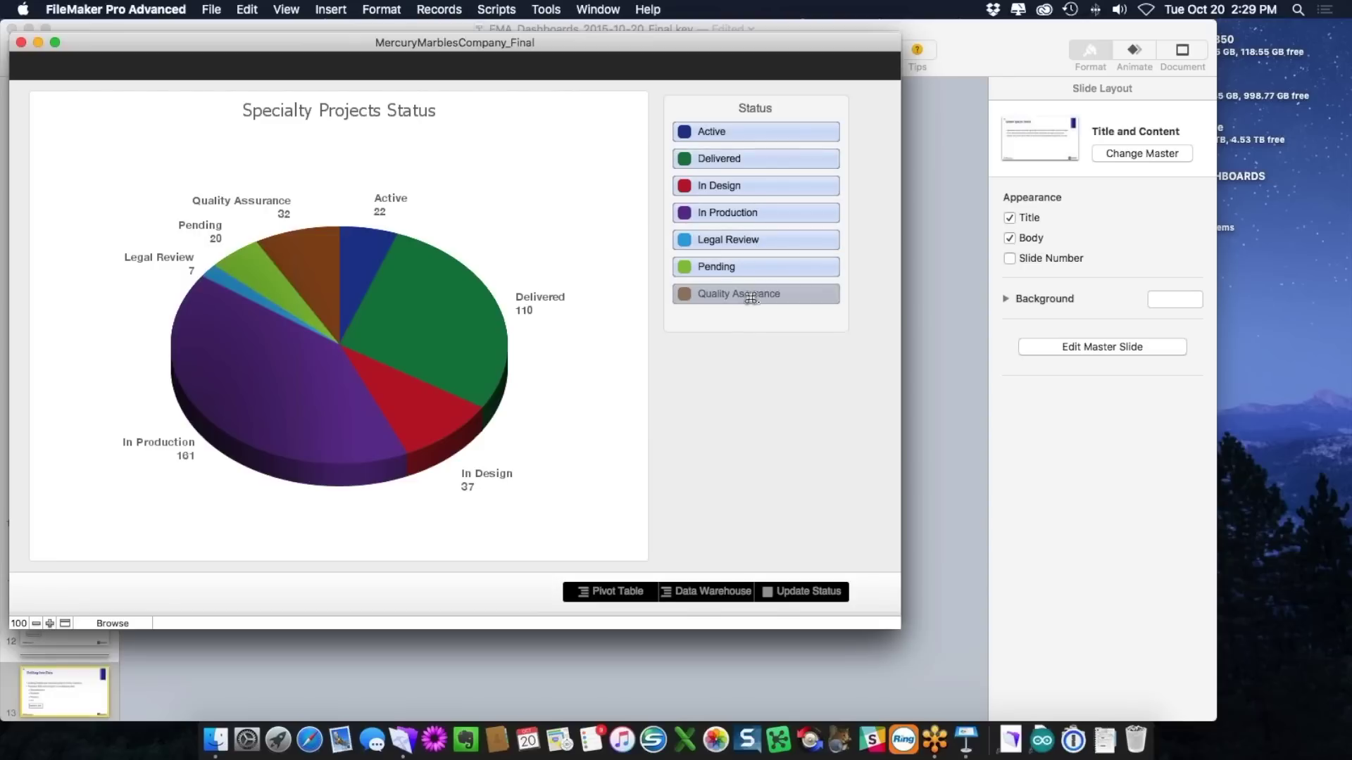
left_click_drag(364, 152, 382, 117)
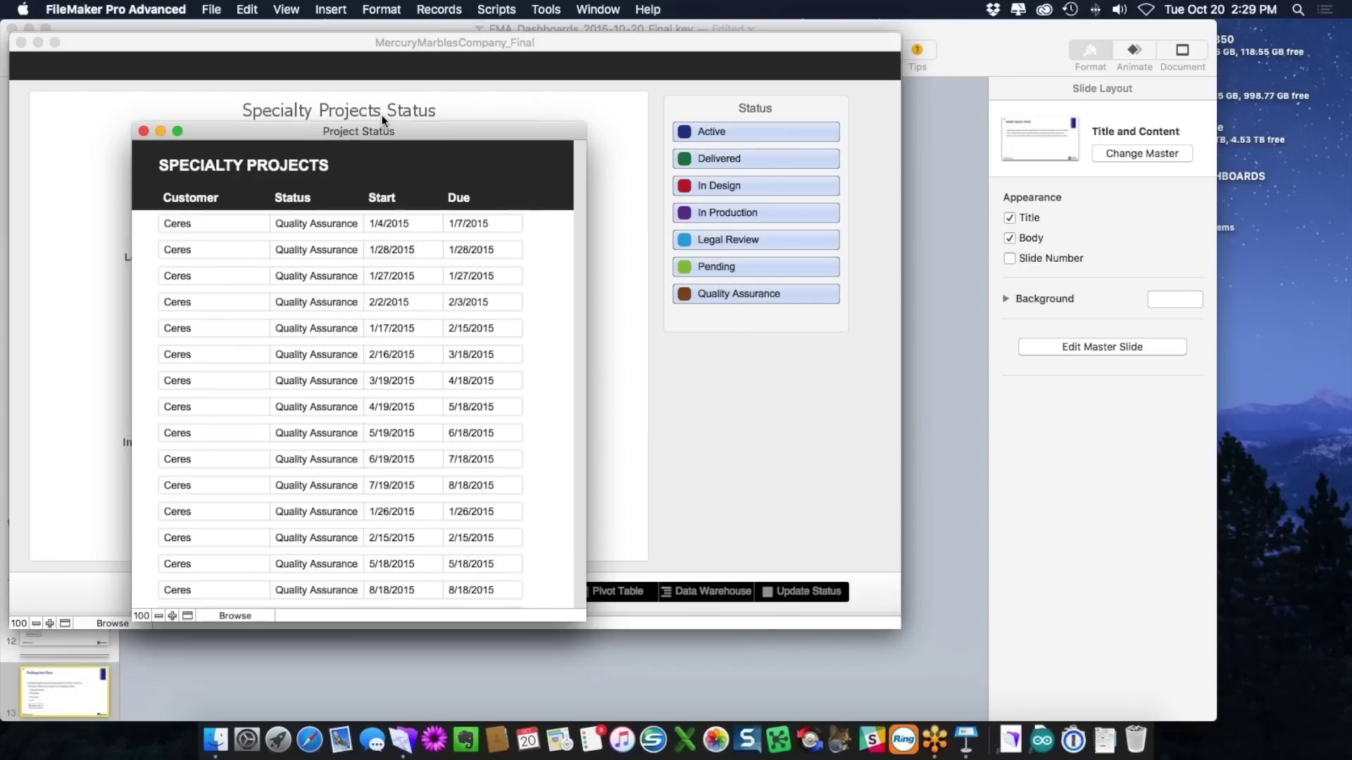
Step: Look through the Quality Assurance project list and show the details of the Ceres project starting 7/19/2015 and due 8/18/2015
scroll(438, 293, "down", 5)
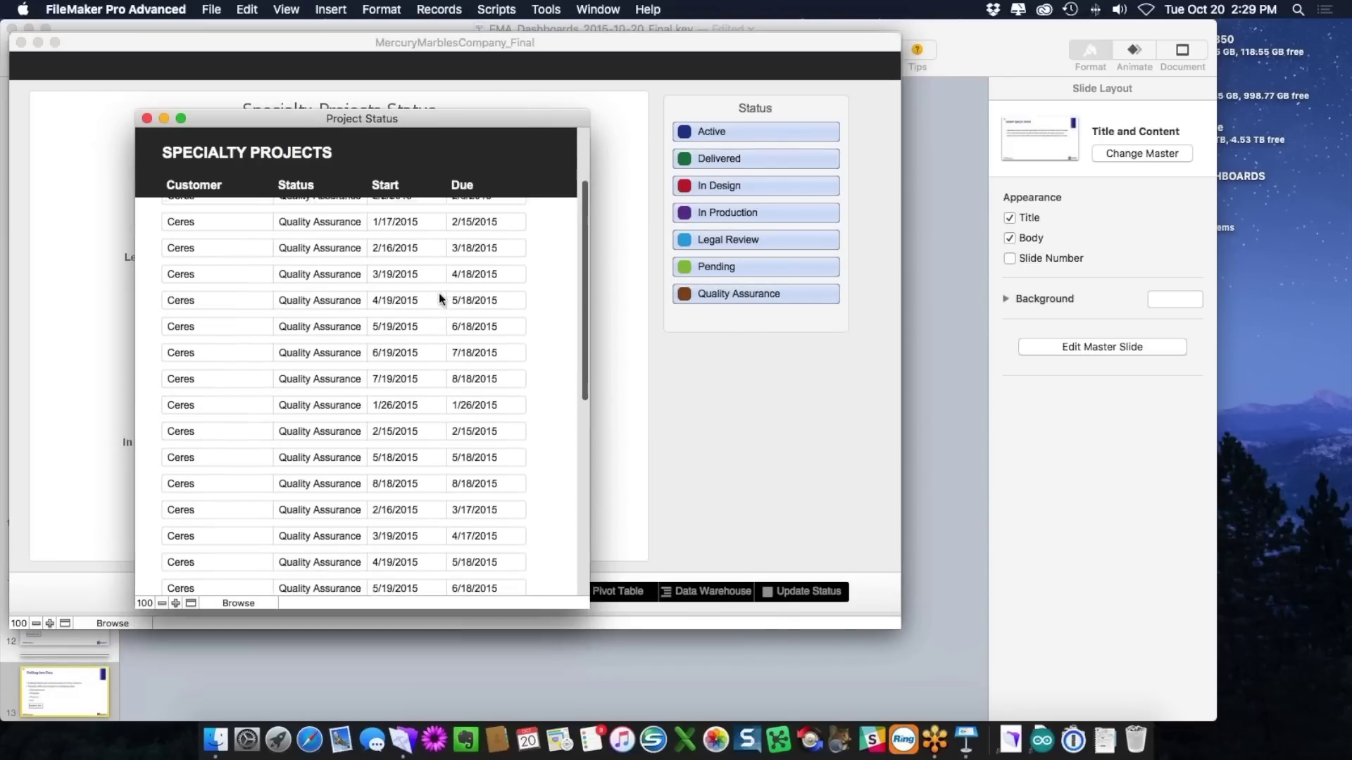
scroll(438, 292, "down", 6)
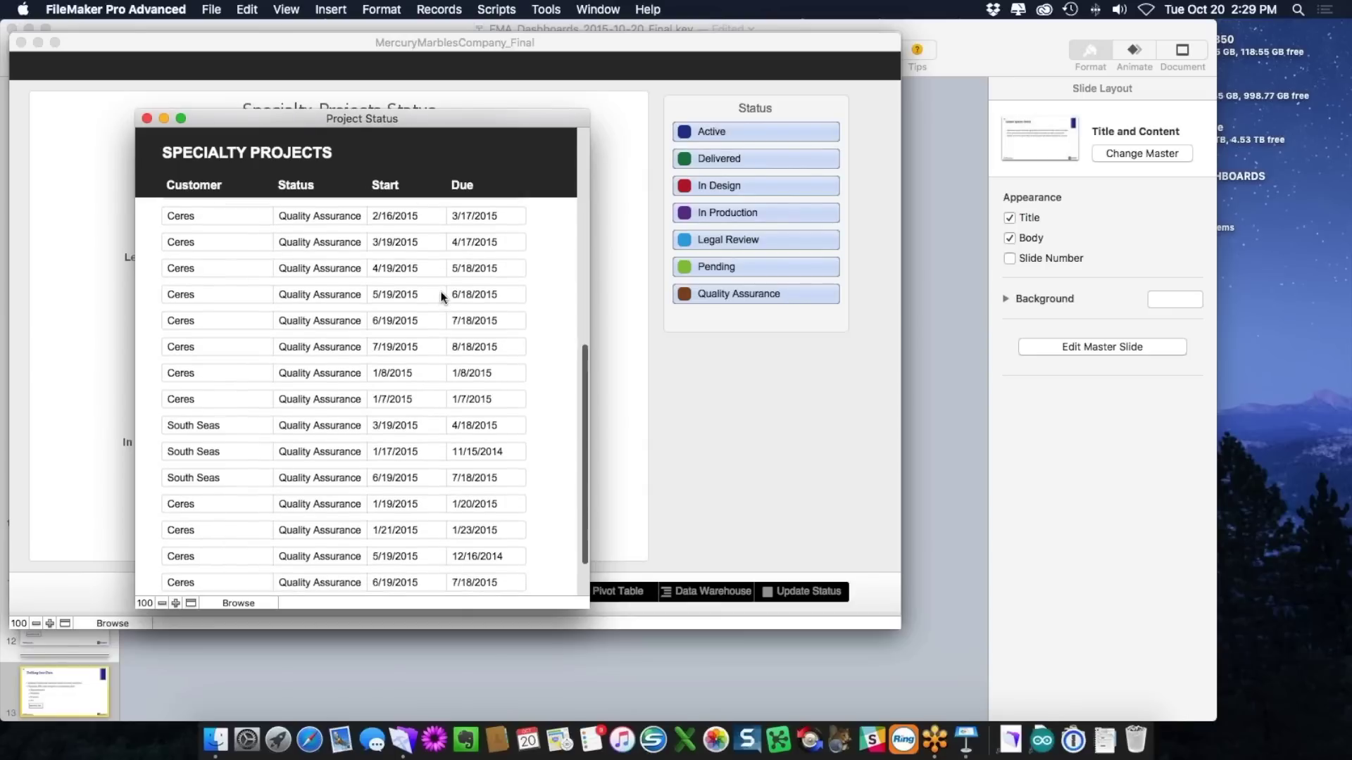
scroll(442, 296, "up", 10)
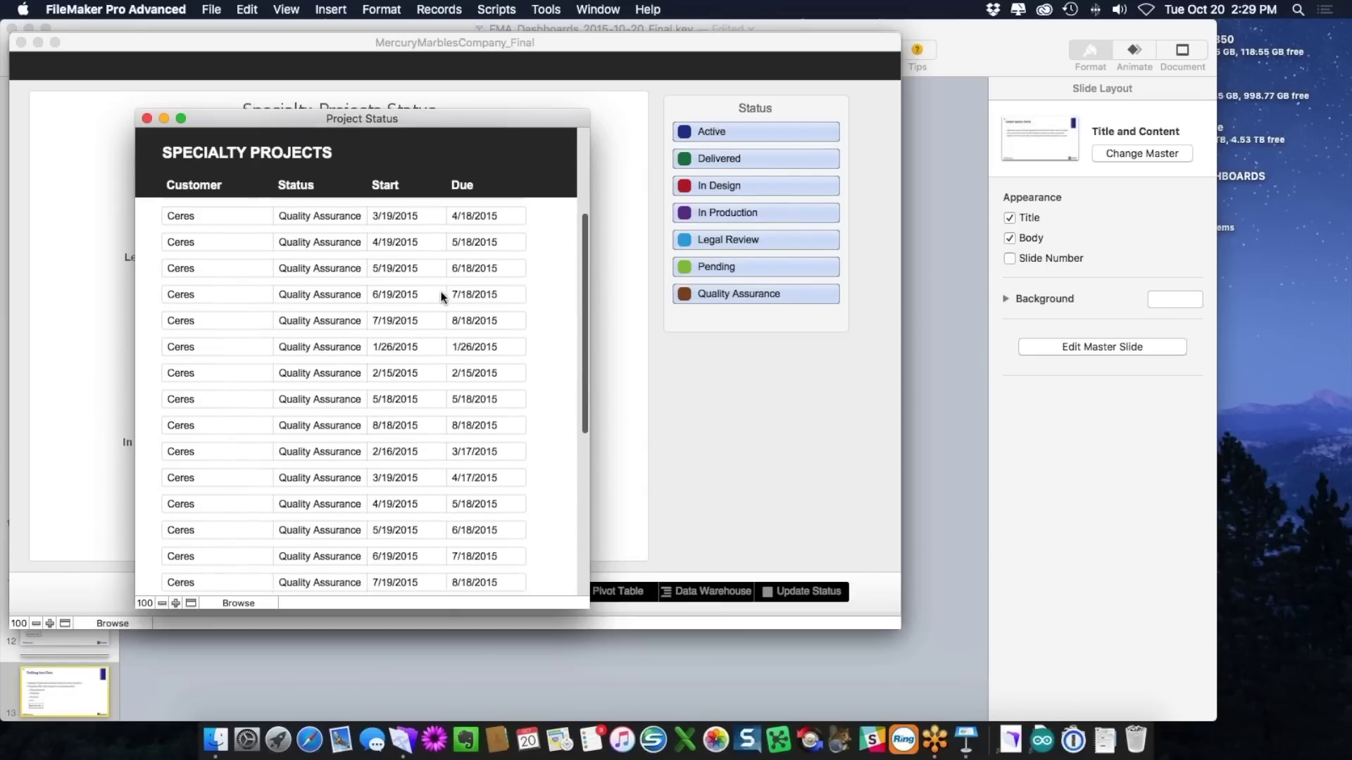
scroll(443, 295, "up", 1)
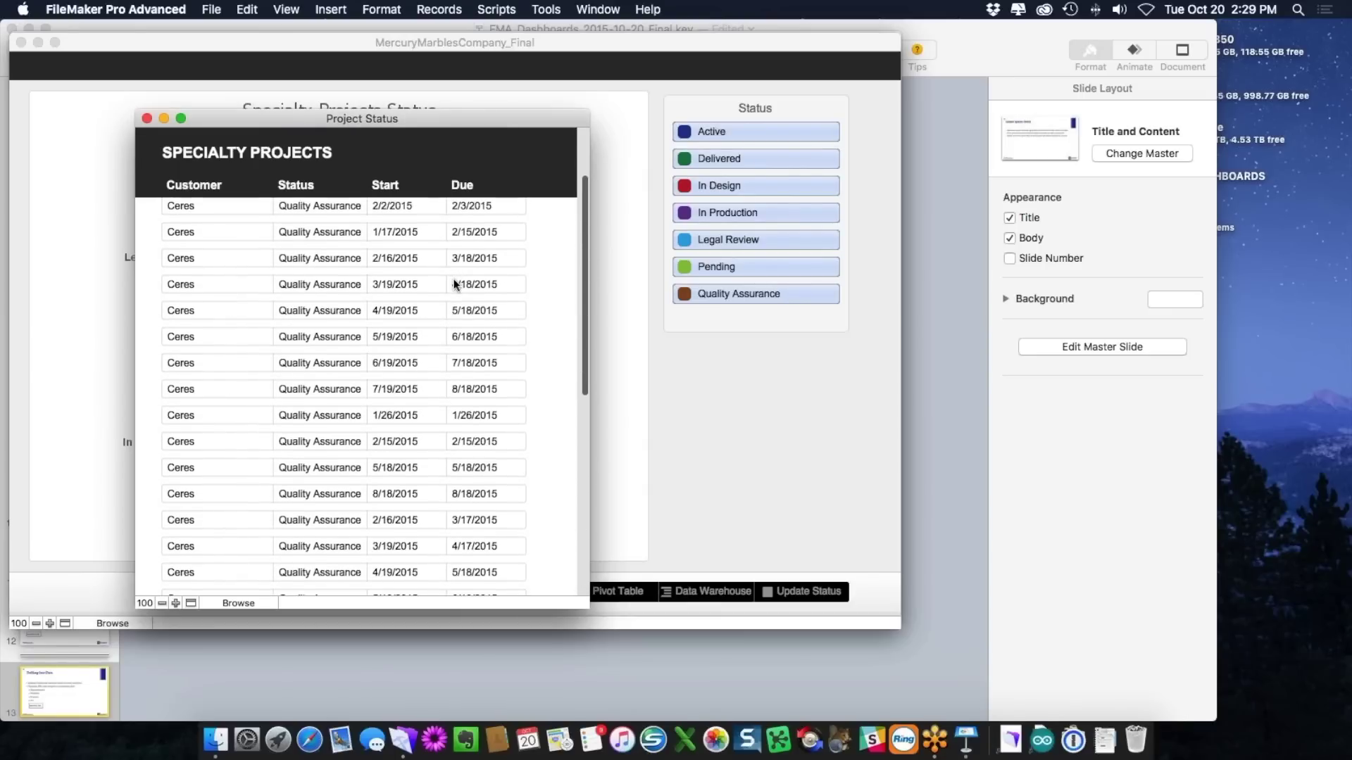
scroll(454, 284, "down", 2)
scroll(455, 284, "down", 1)
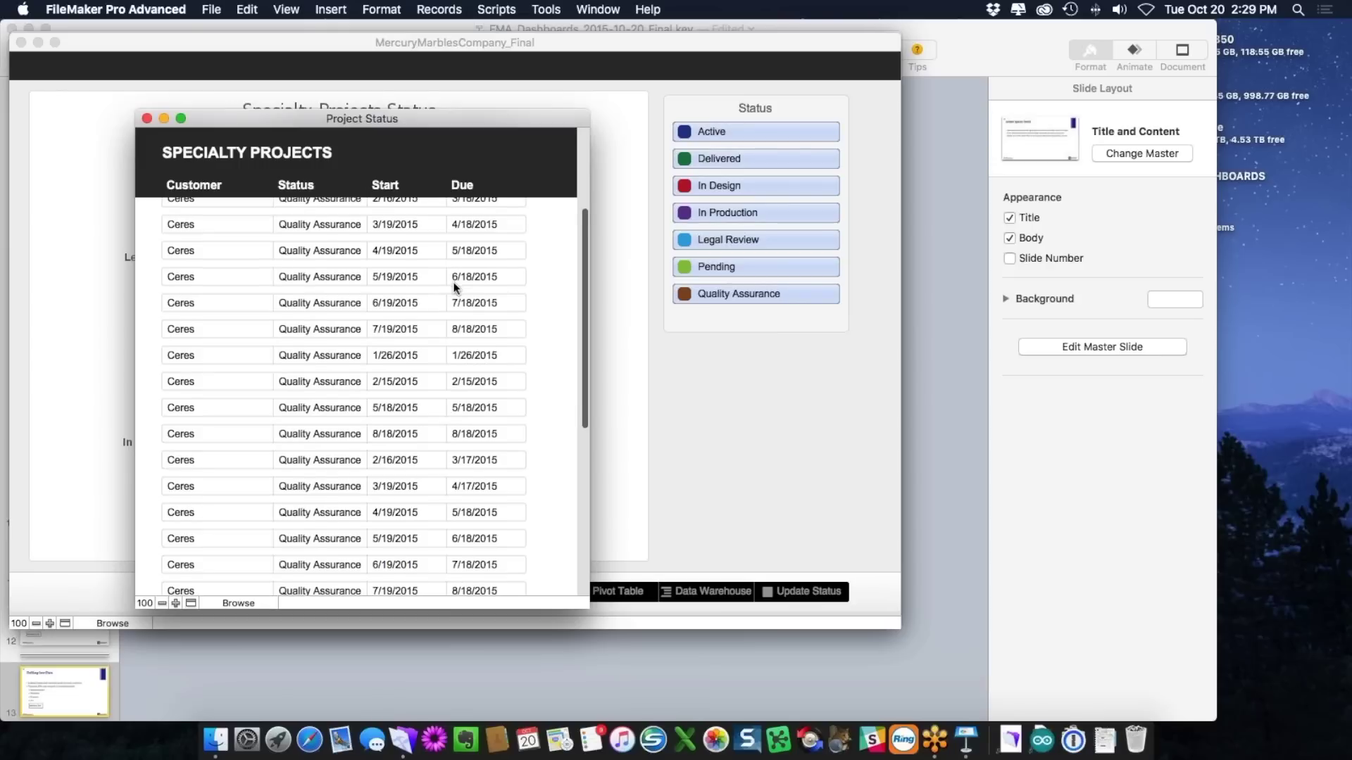
scroll(442, 310, "down", 1)
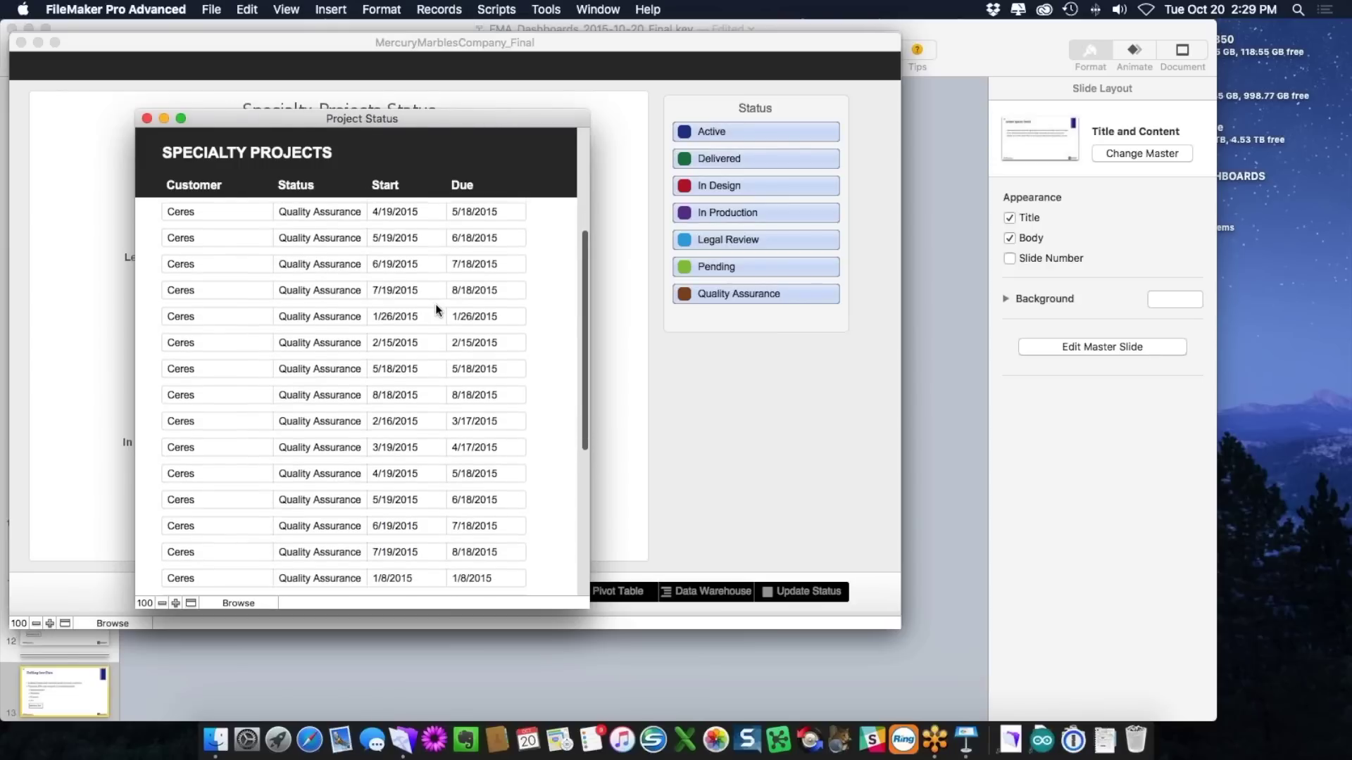
scroll(438, 311, "down", 1)
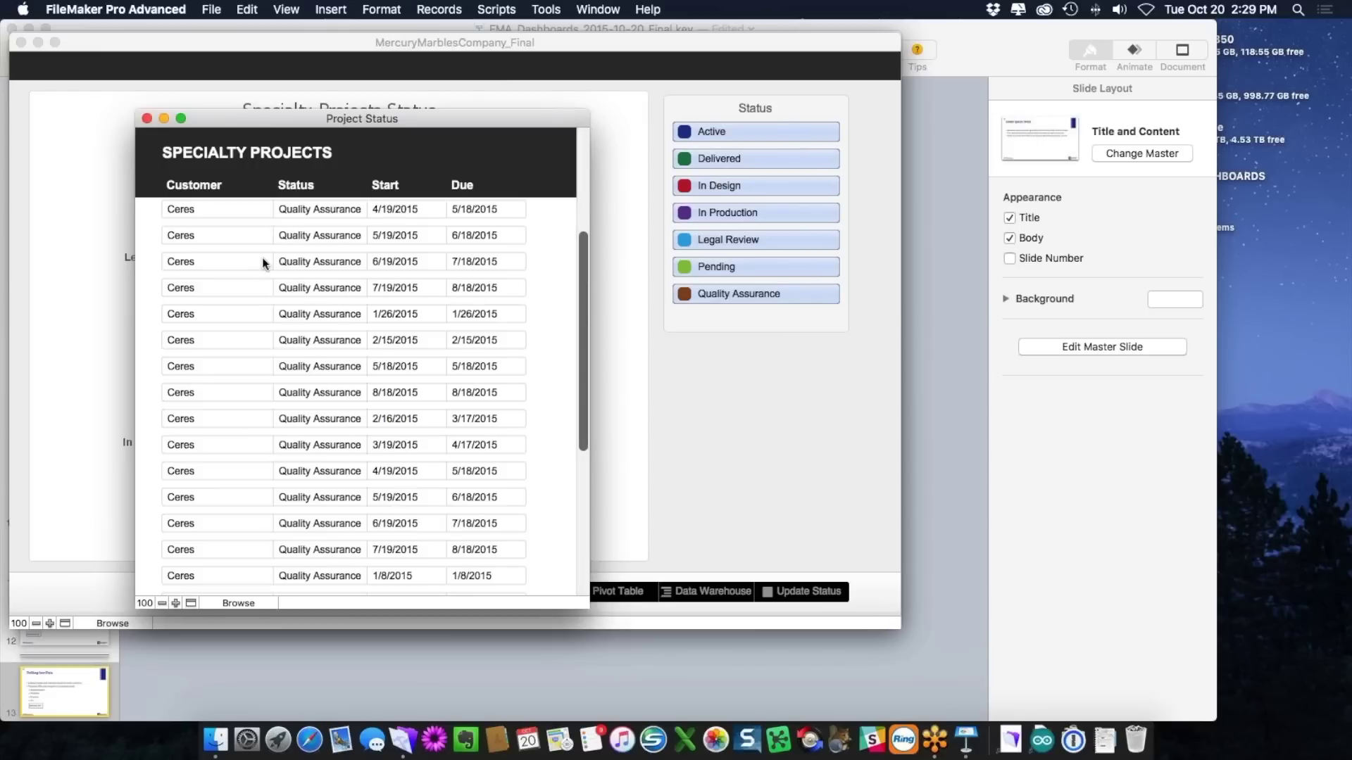
left_click(467, 284)
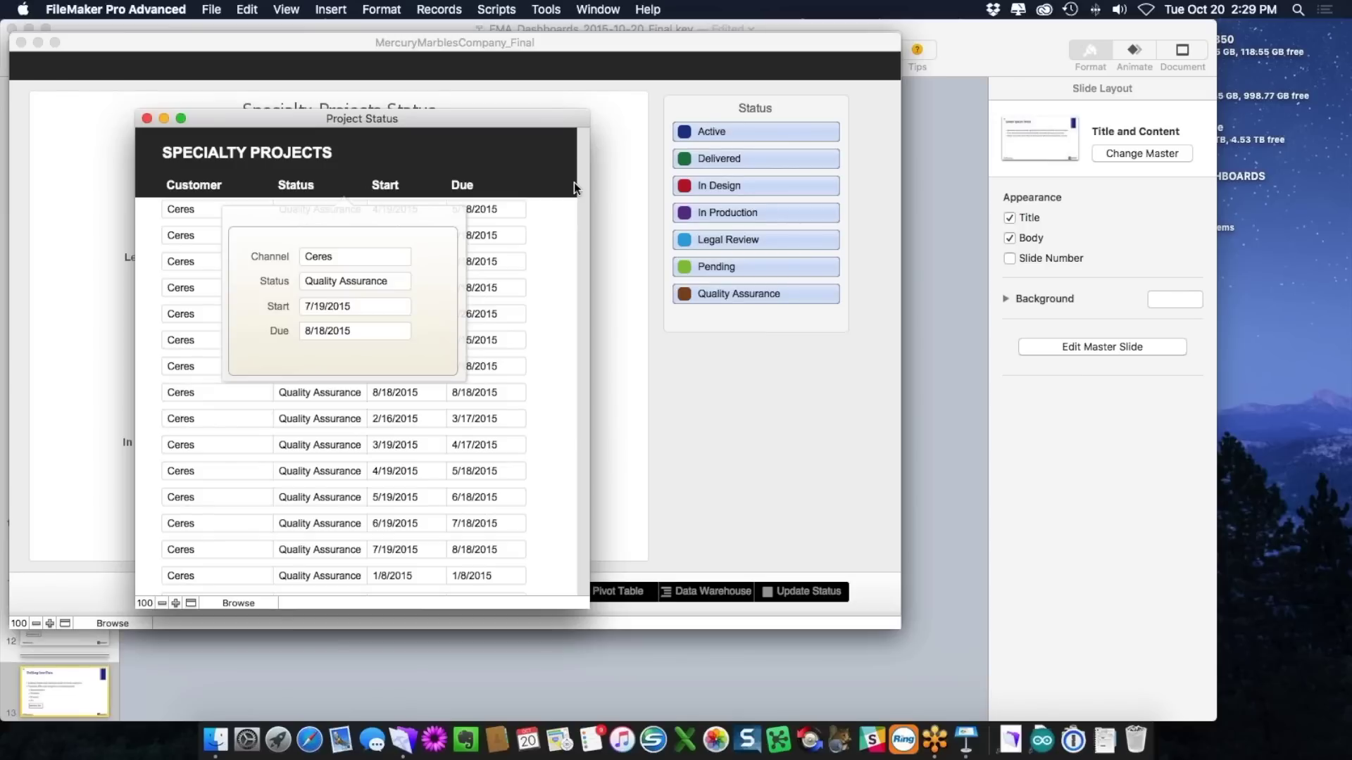
Step: Dismiss the Ceres project details and close the Project Status window to return to the Specialty Projects Status pie chart
left_click(646, 249)
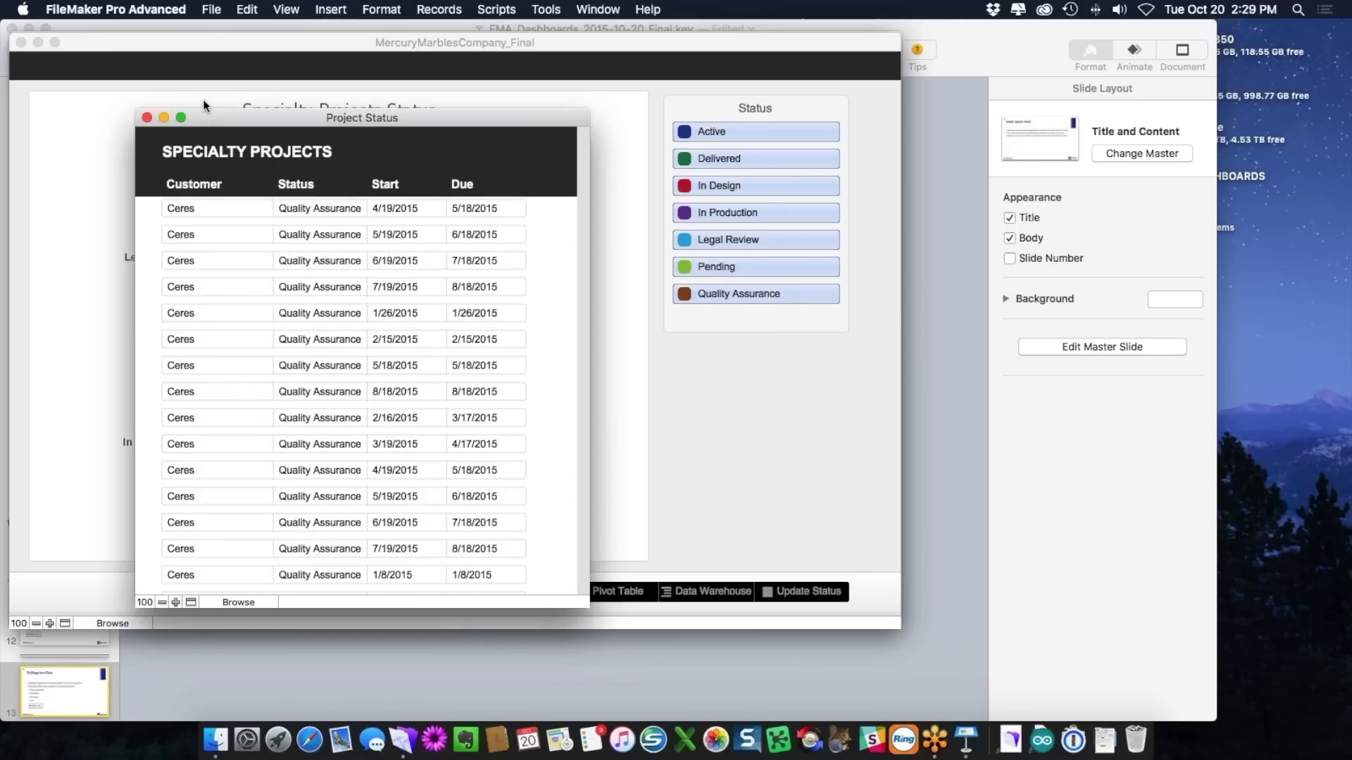
left_click_drag(204, 105, 156, 94)
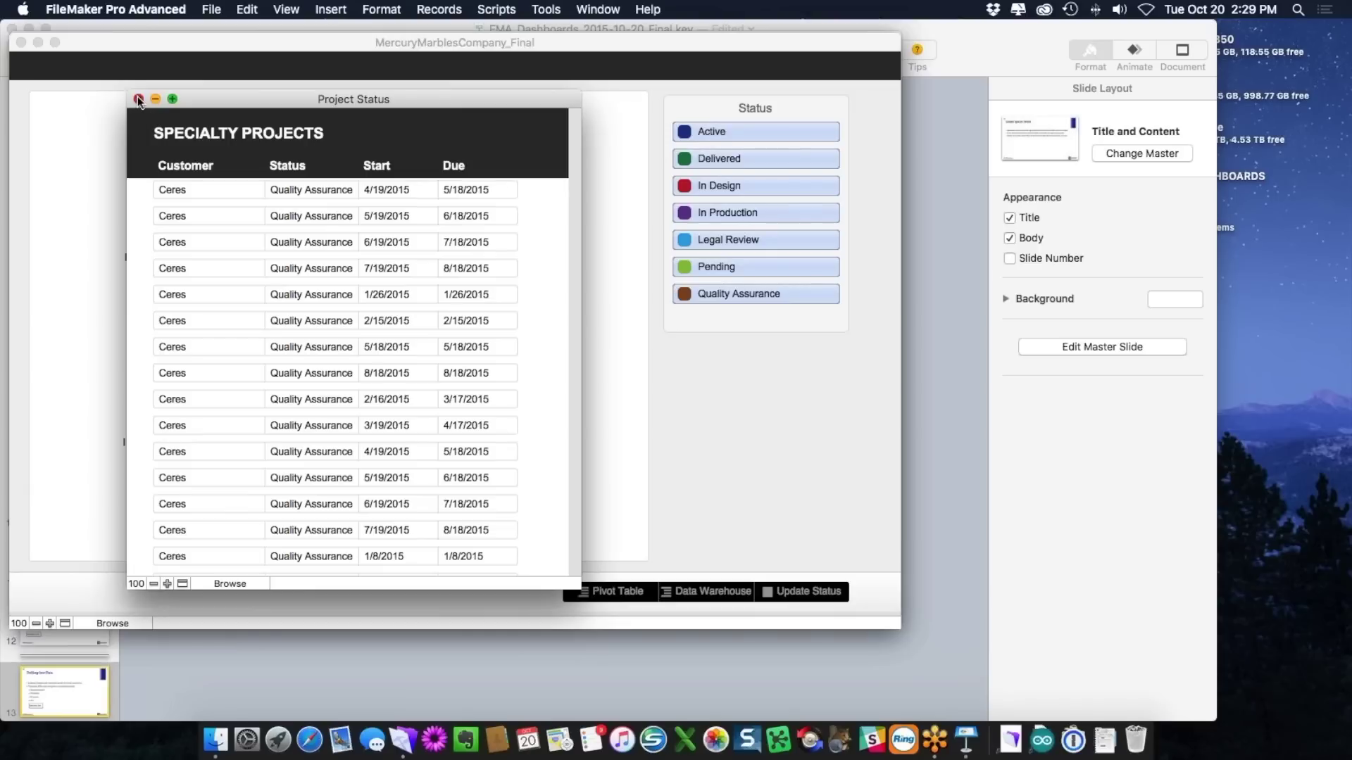
left_click(91, 99)
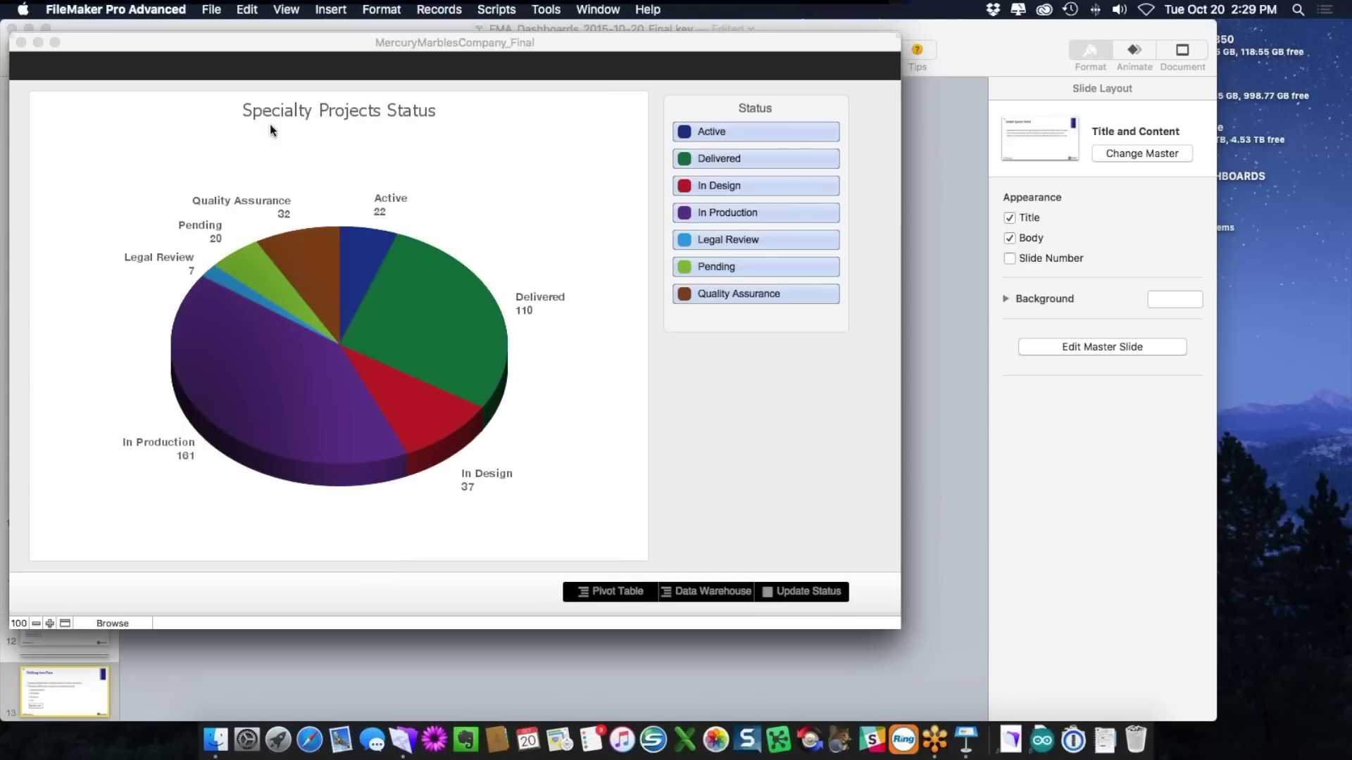
Step: Open the Script Workspace, show its script list and open the selectStatusData script from the DRILLING DATA folder
left_click(497, 9)
left_click(517, 31)
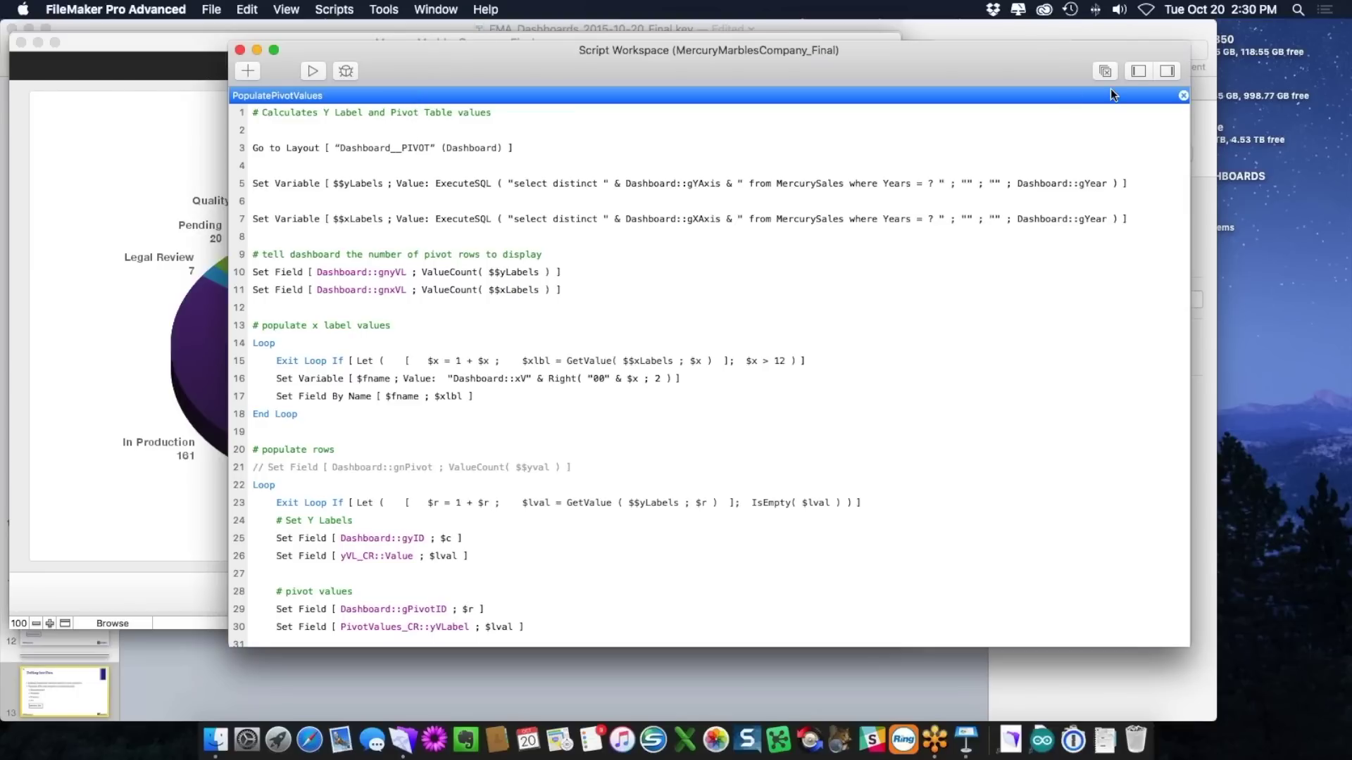
left_click(1137, 70)
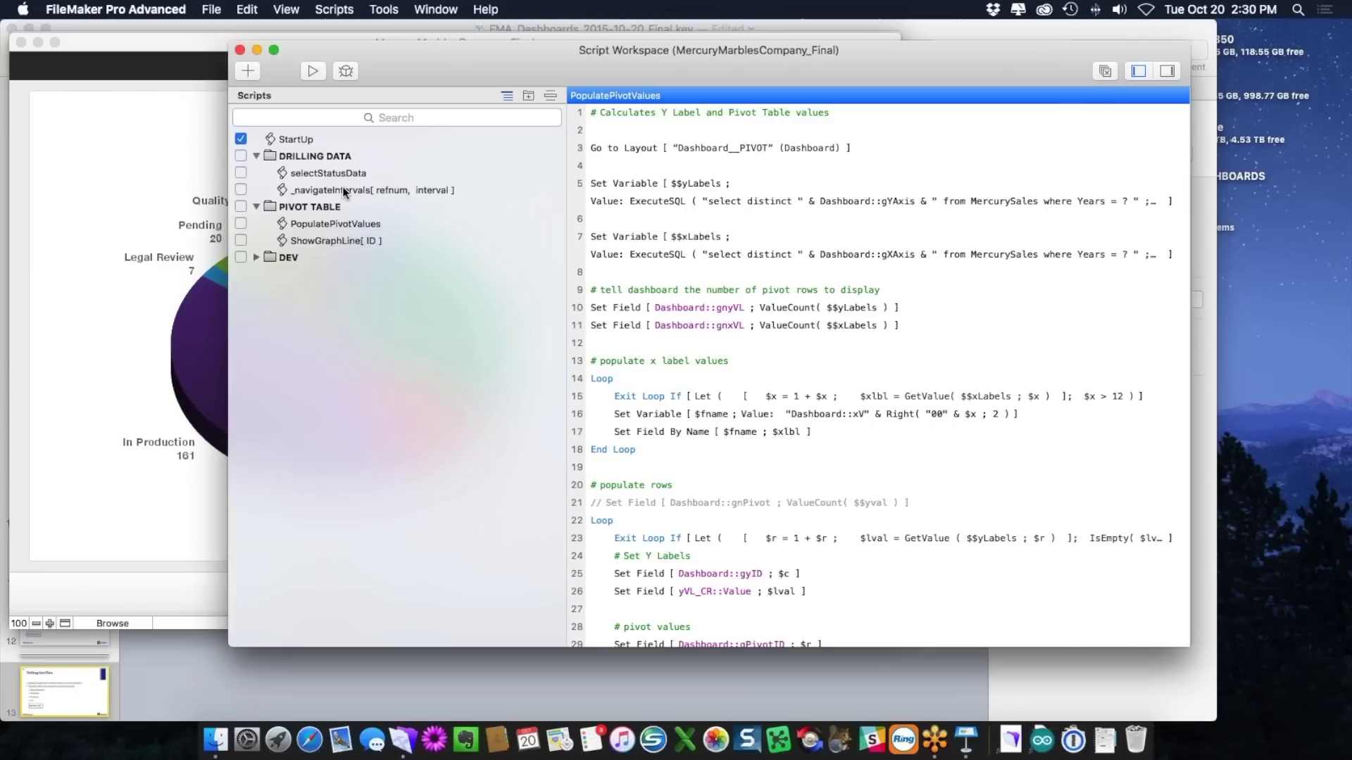
left_click(342, 188)
left_click(341, 170)
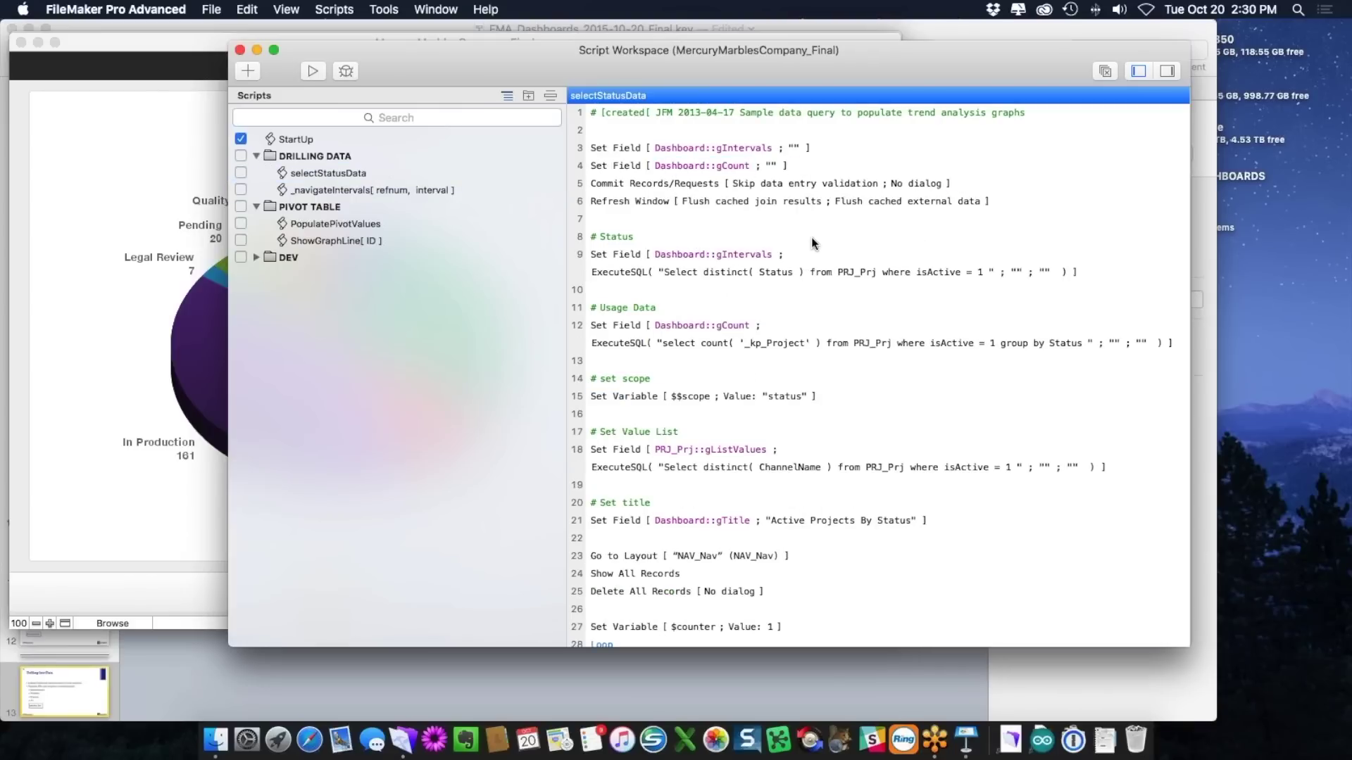
Step: Examine selectStatusData from its ExecuteSQL status and count queries through the loop that creates the NAV_Nav records
scroll(767, 240, "down", 3)
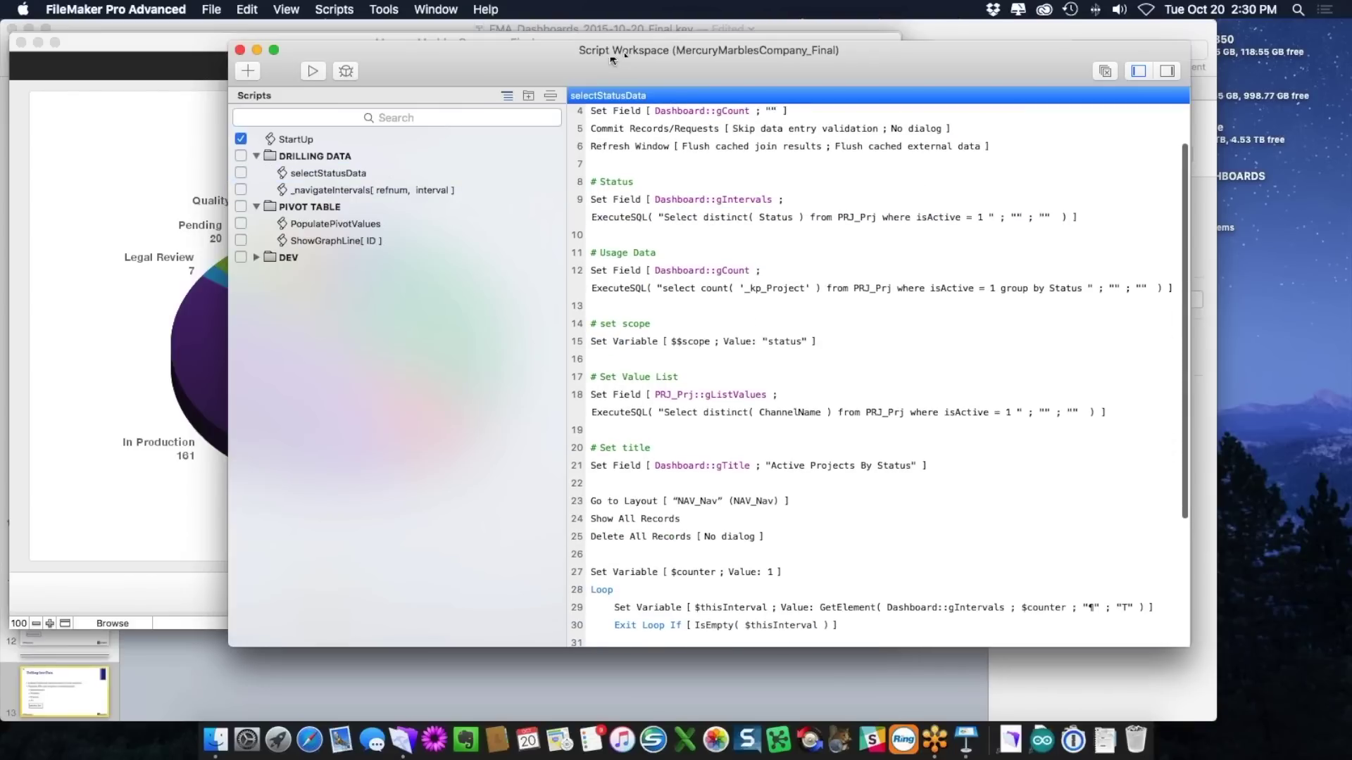
left_click_drag(510, 45, 391, 36)
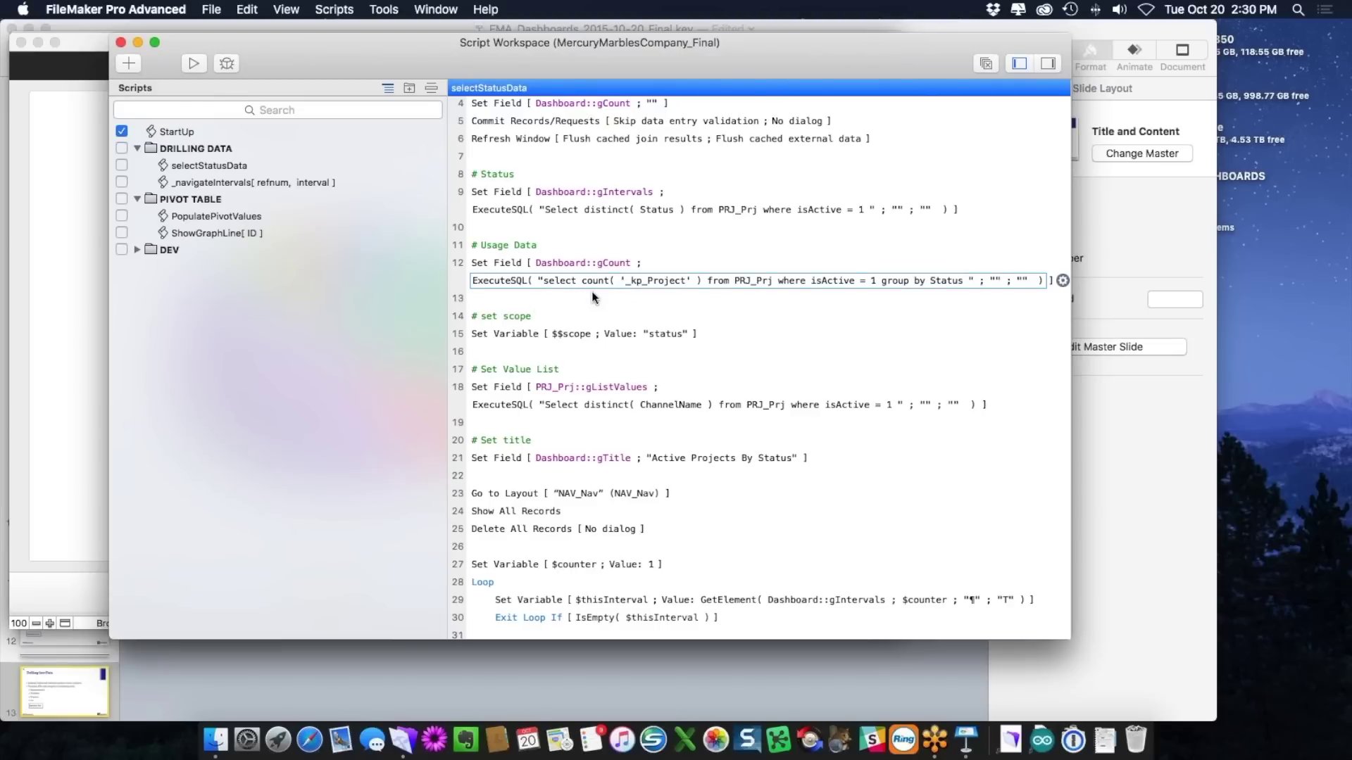
scroll(585, 278, "down", 1)
scroll(591, 278, "down", 1)
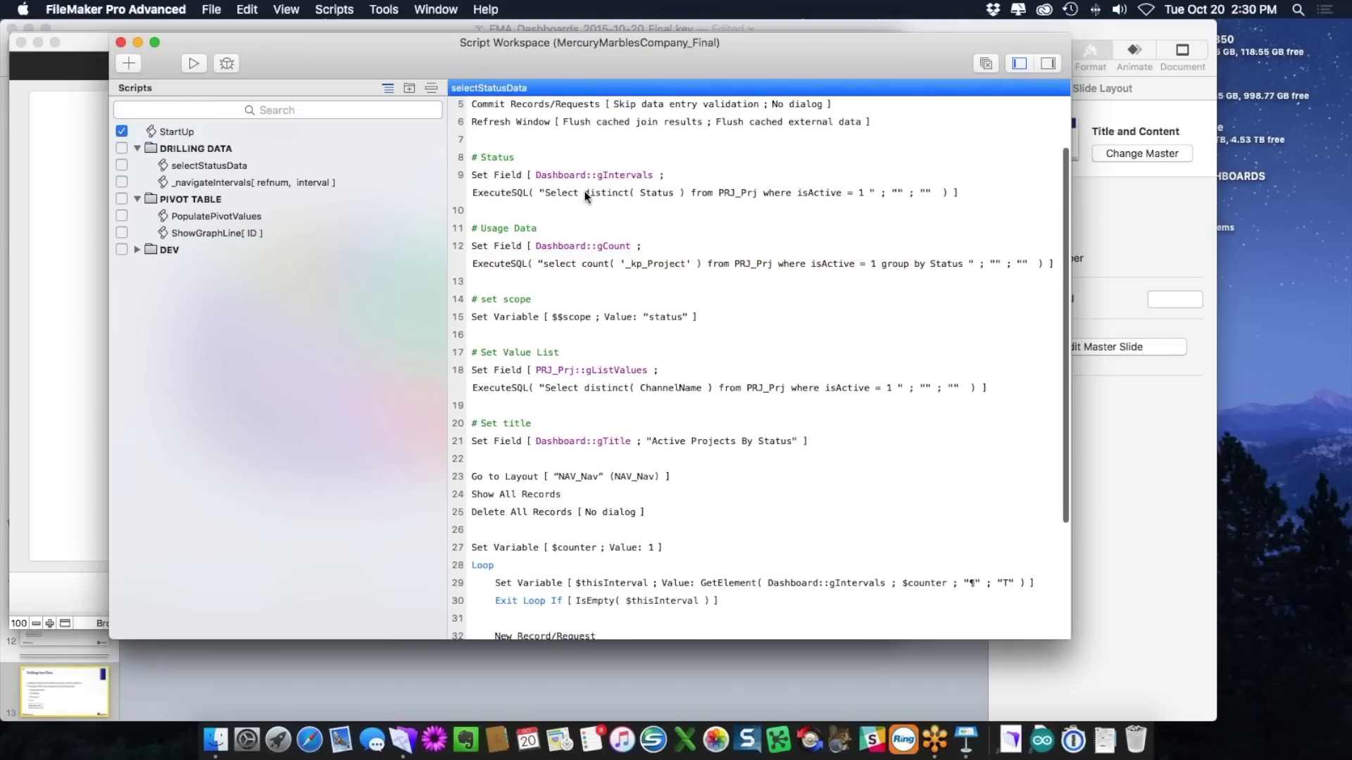
scroll(612, 293, "down", 4)
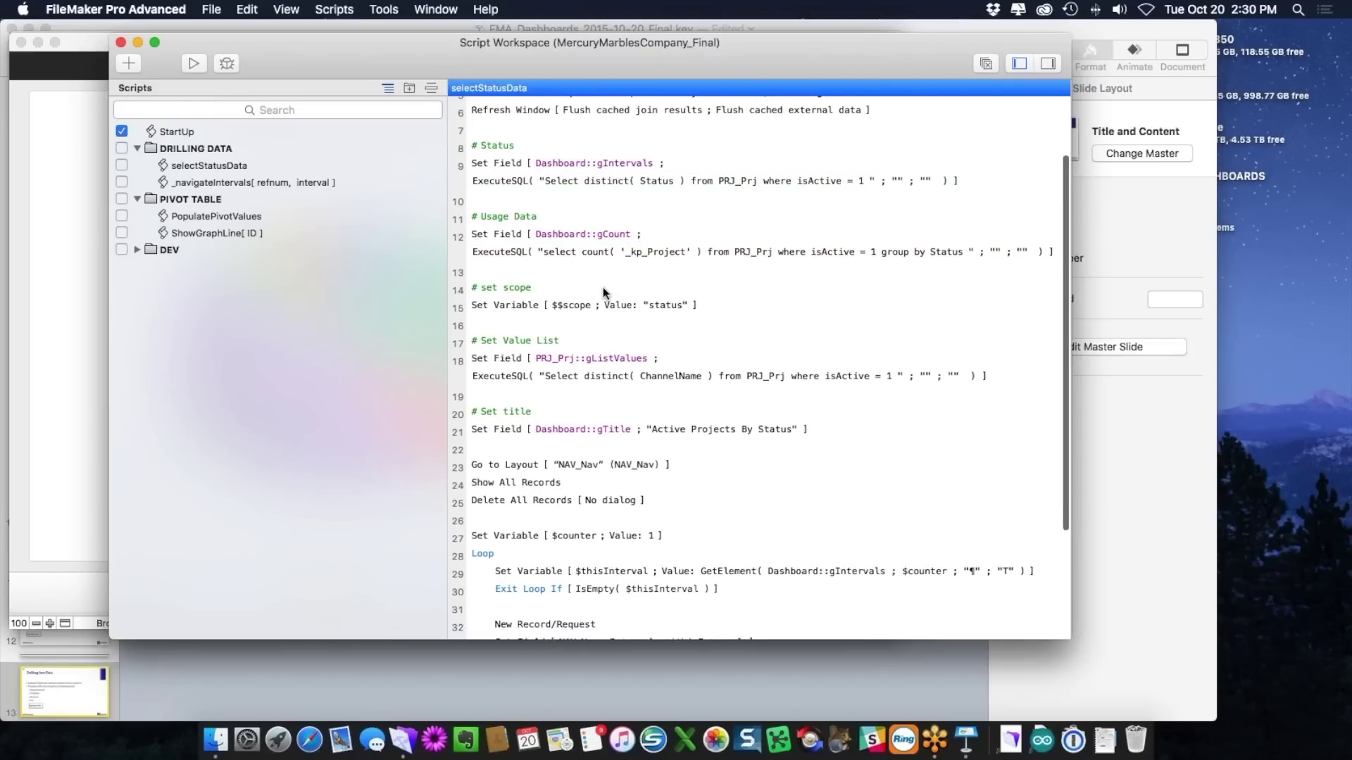
scroll(746, 287, "down", 3)
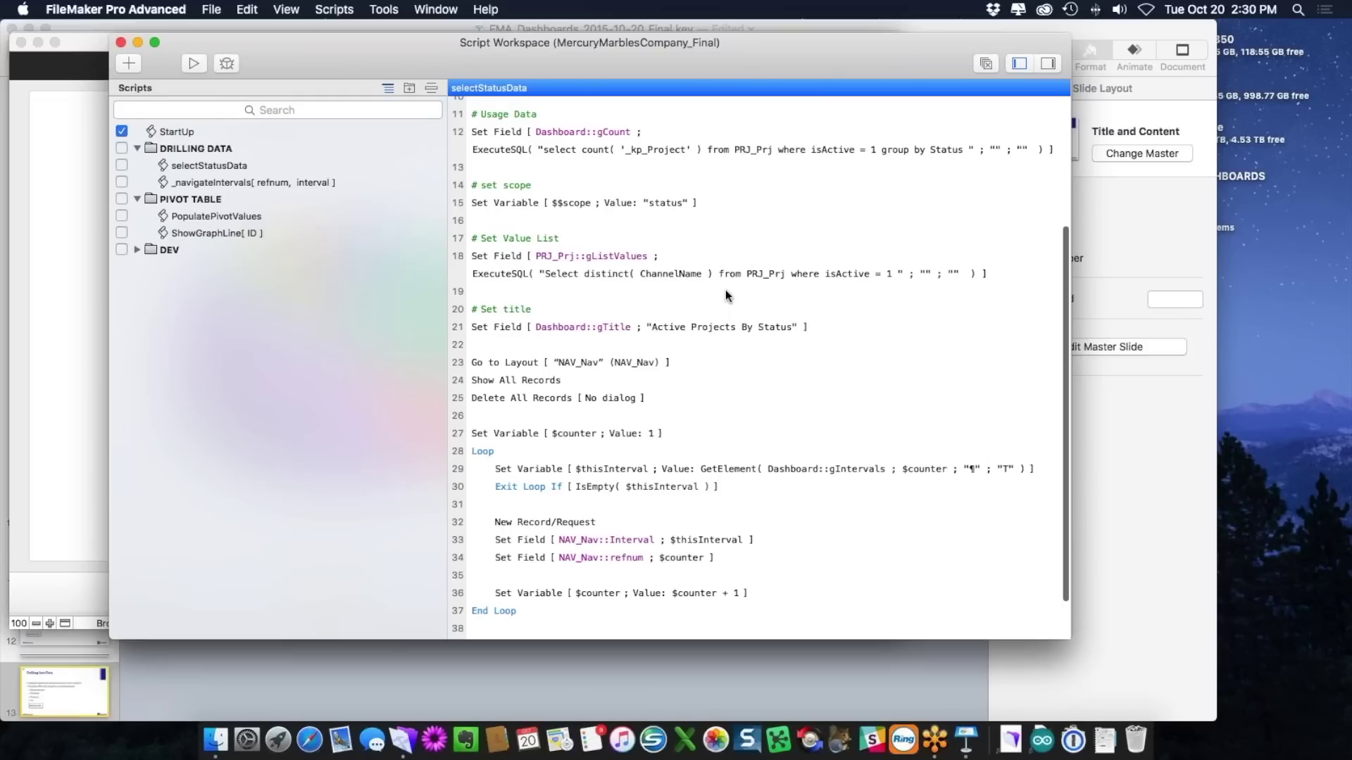
scroll(725, 295, "down", 3)
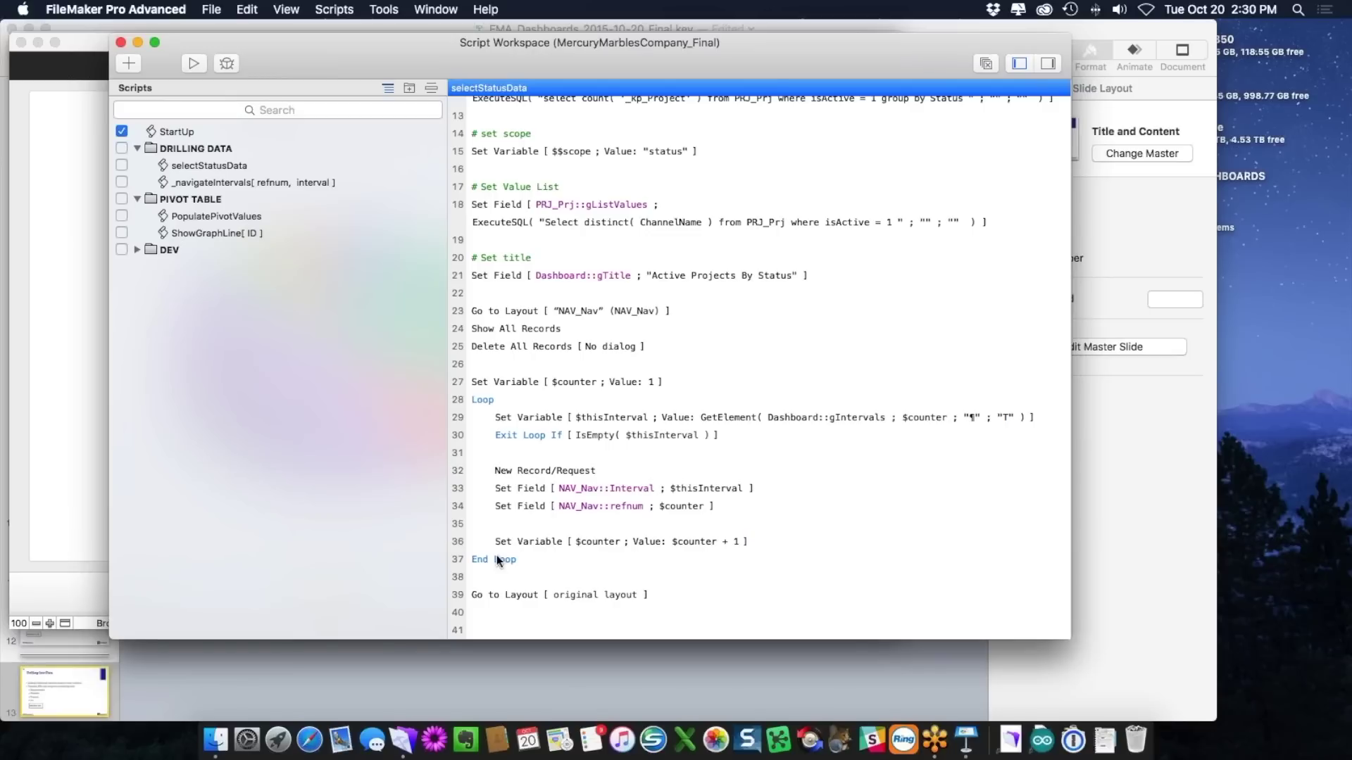
mouse_move(674, 544)
Step: Review the _navigateIntervals script that opens the Project Status window, and close the Script Workspace
double_click(247, 180)
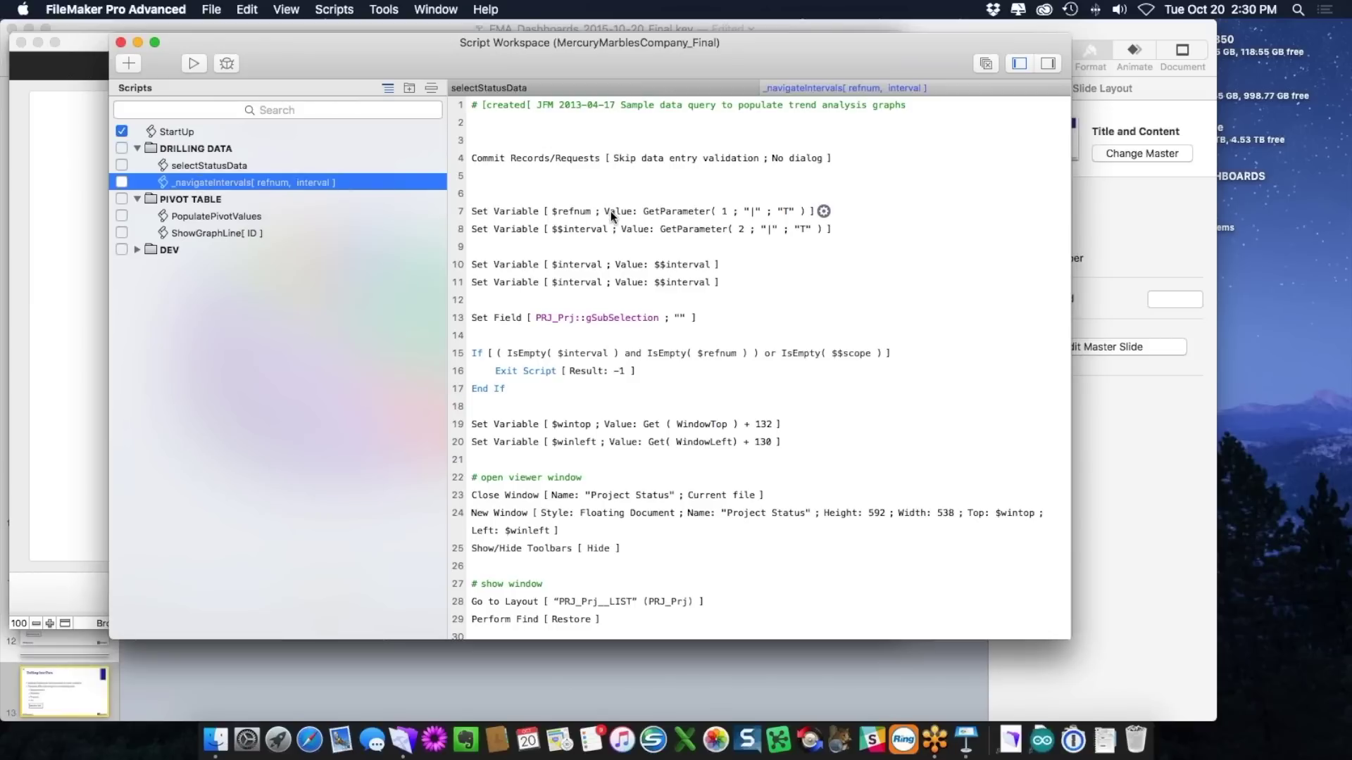
scroll(611, 212, "down", 1)
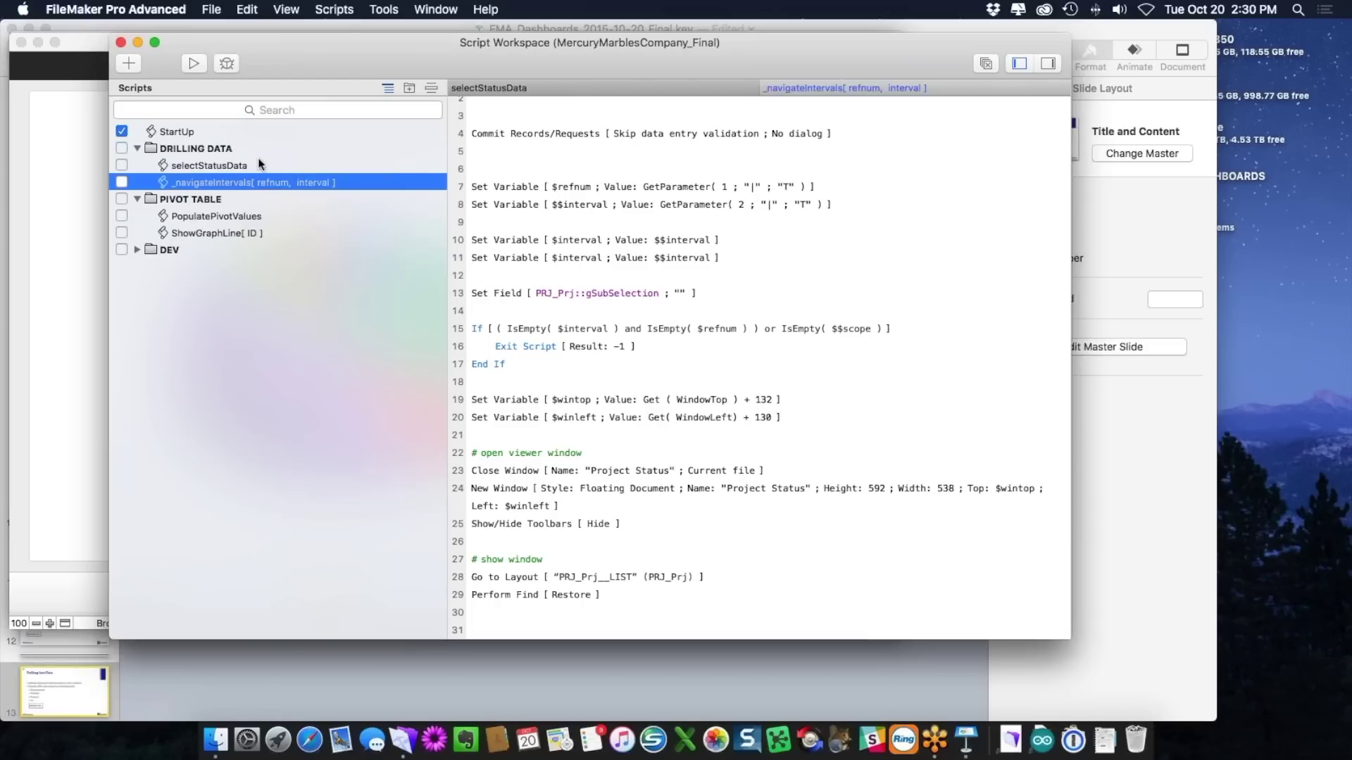
left_click(121, 43)
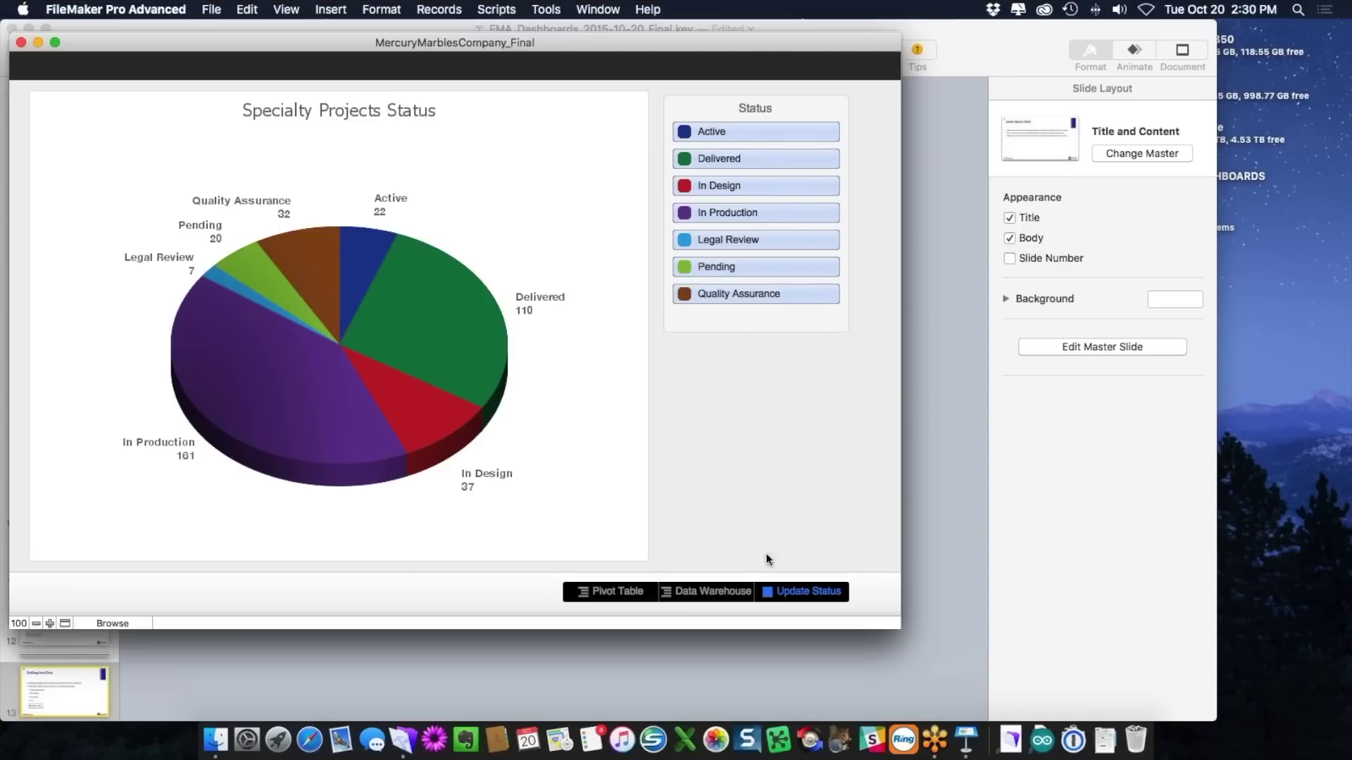
Step: Move the MercuryMarblesCompany_Final dashboard window aside to uncover part of the TrendLines window behind it
scroll(709, 404, "right", 1)
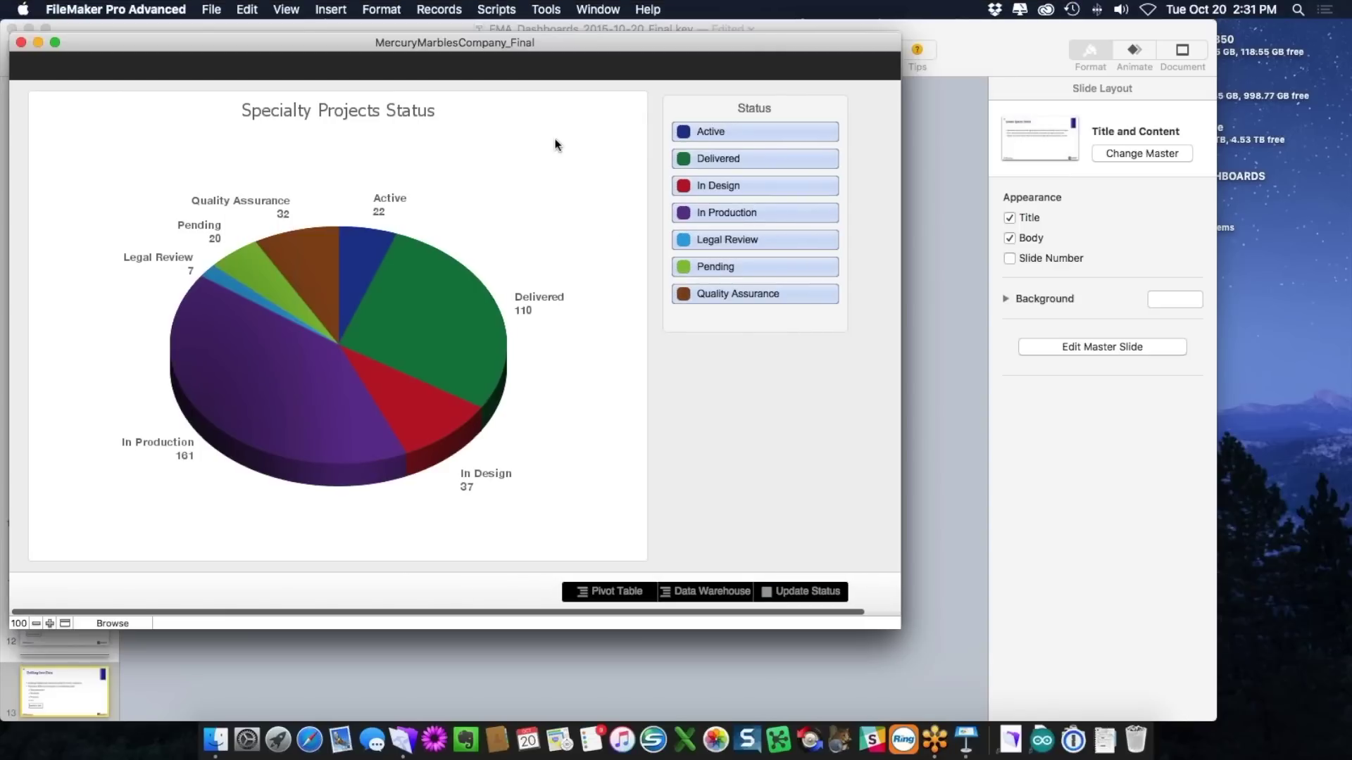
left_click_drag(523, 44, 558, 46)
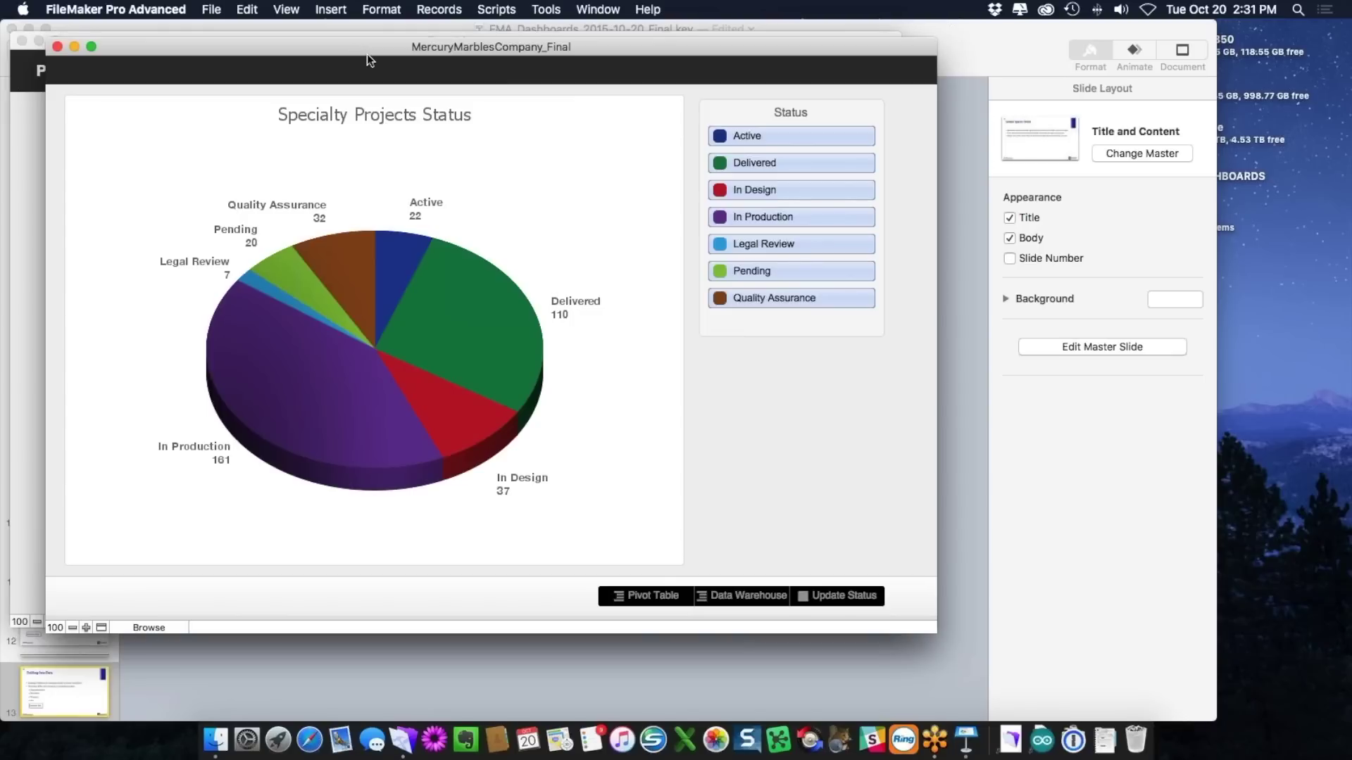
left_click_drag(366, 53, 414, 70)
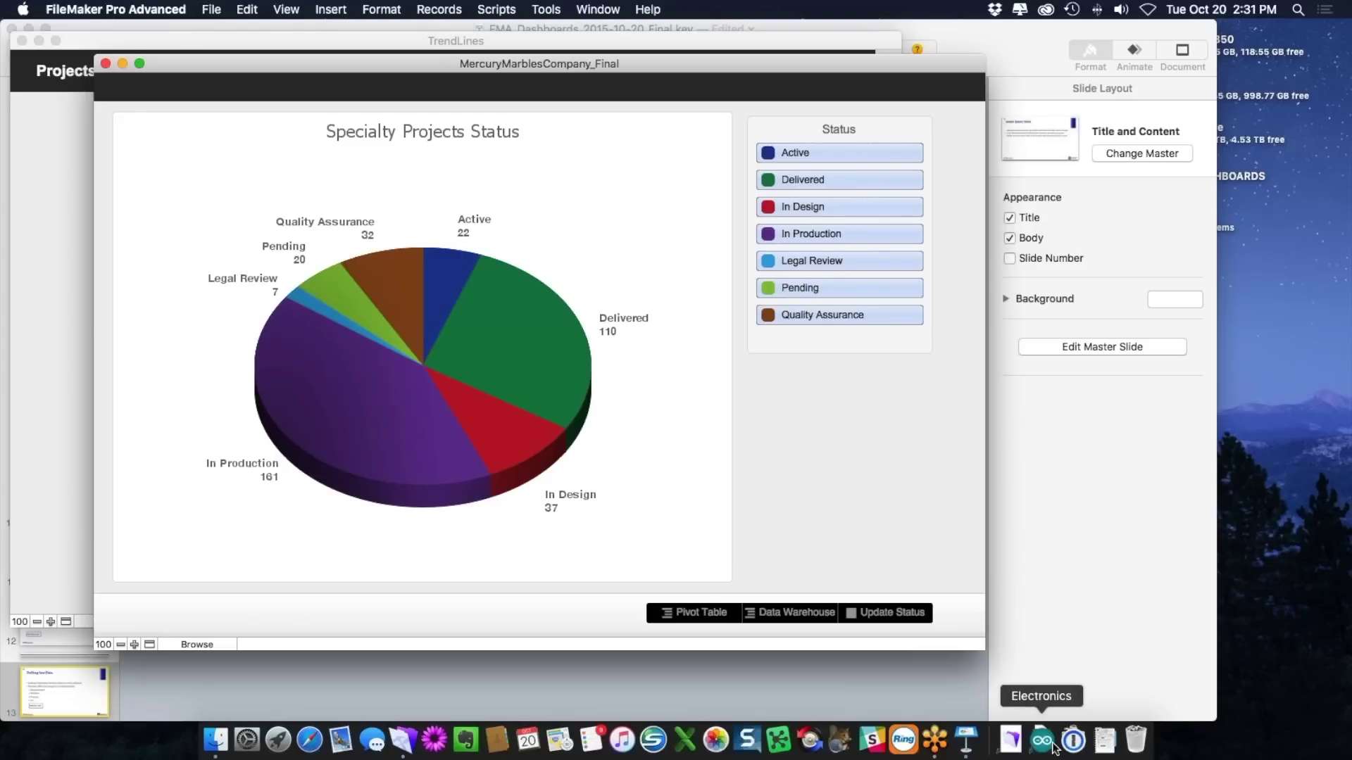
Step: Switch to Keynote, play the presentation from the Drilling Into Data slide and advance to the Earned Value Analysis slide
left_click(966, 740)
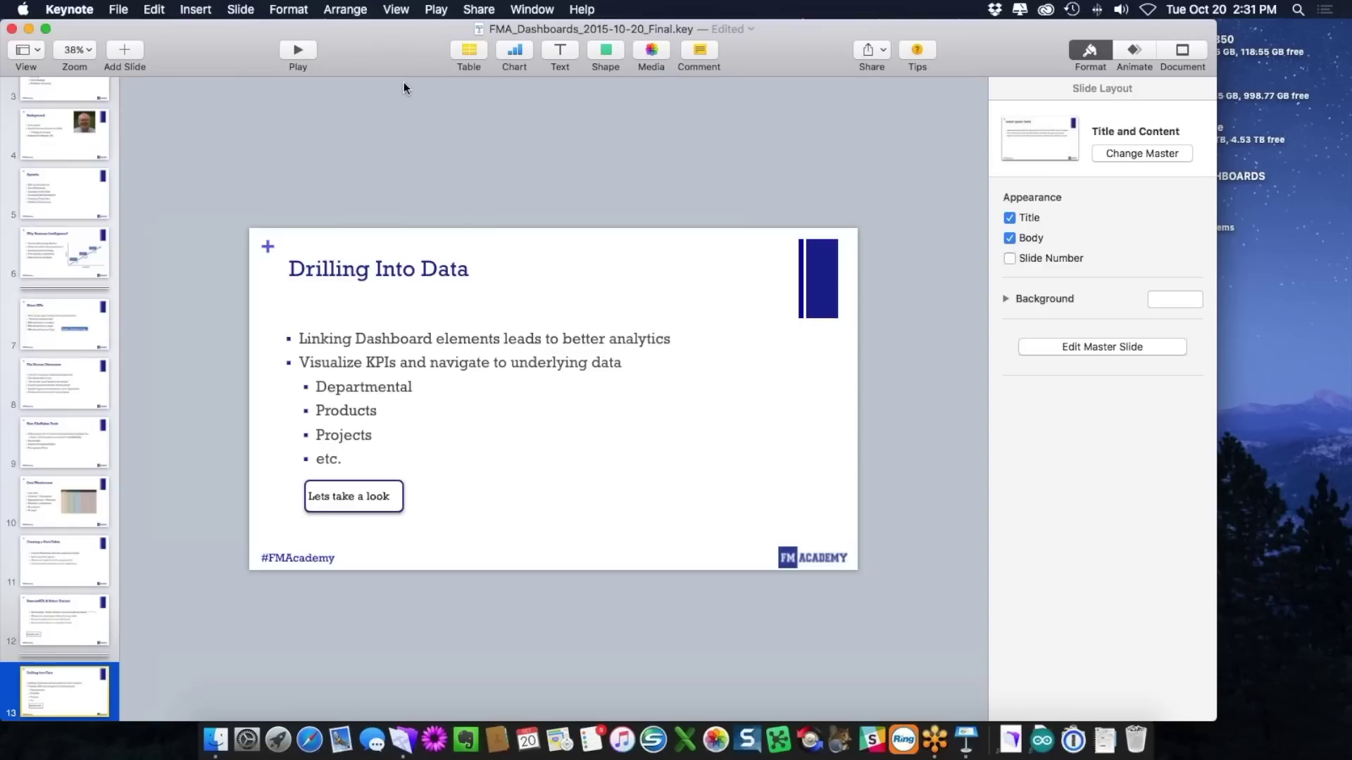
left_click(303, 49)
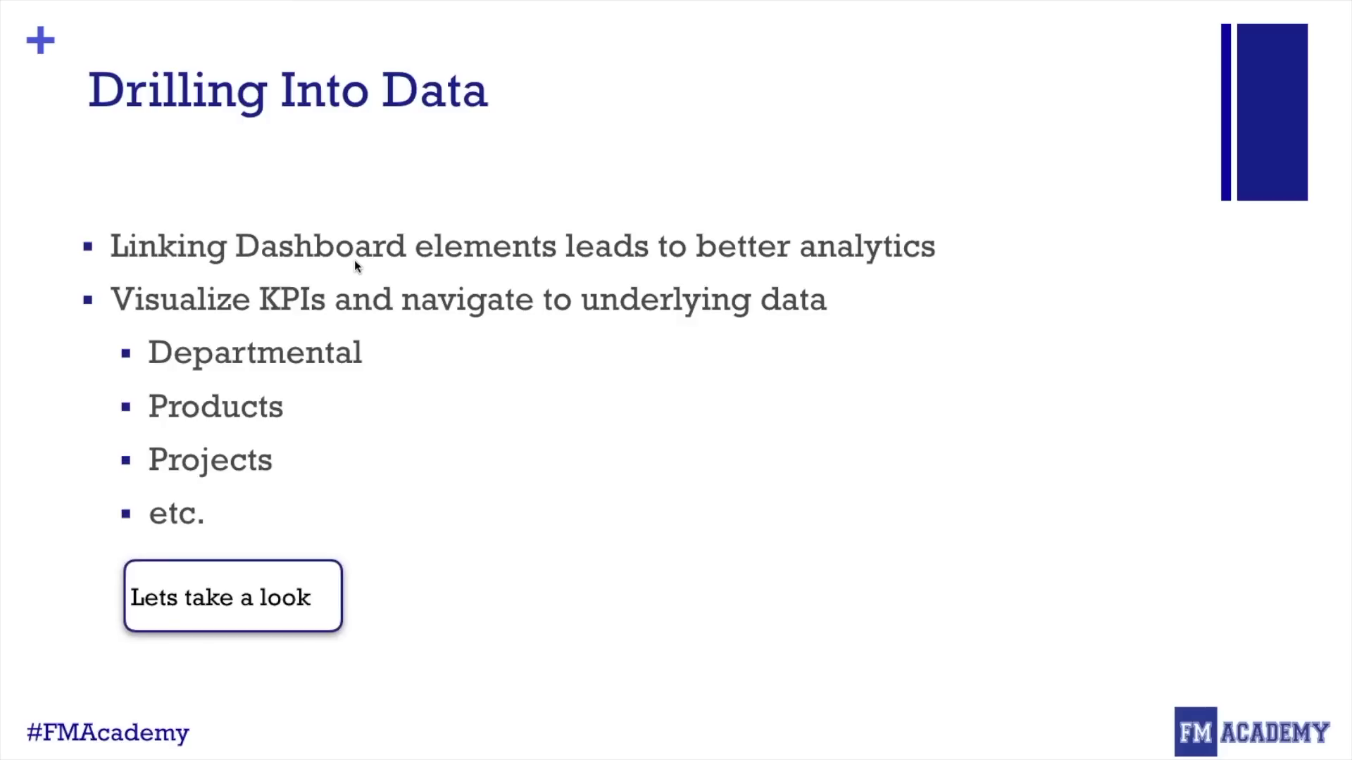
key("Right")
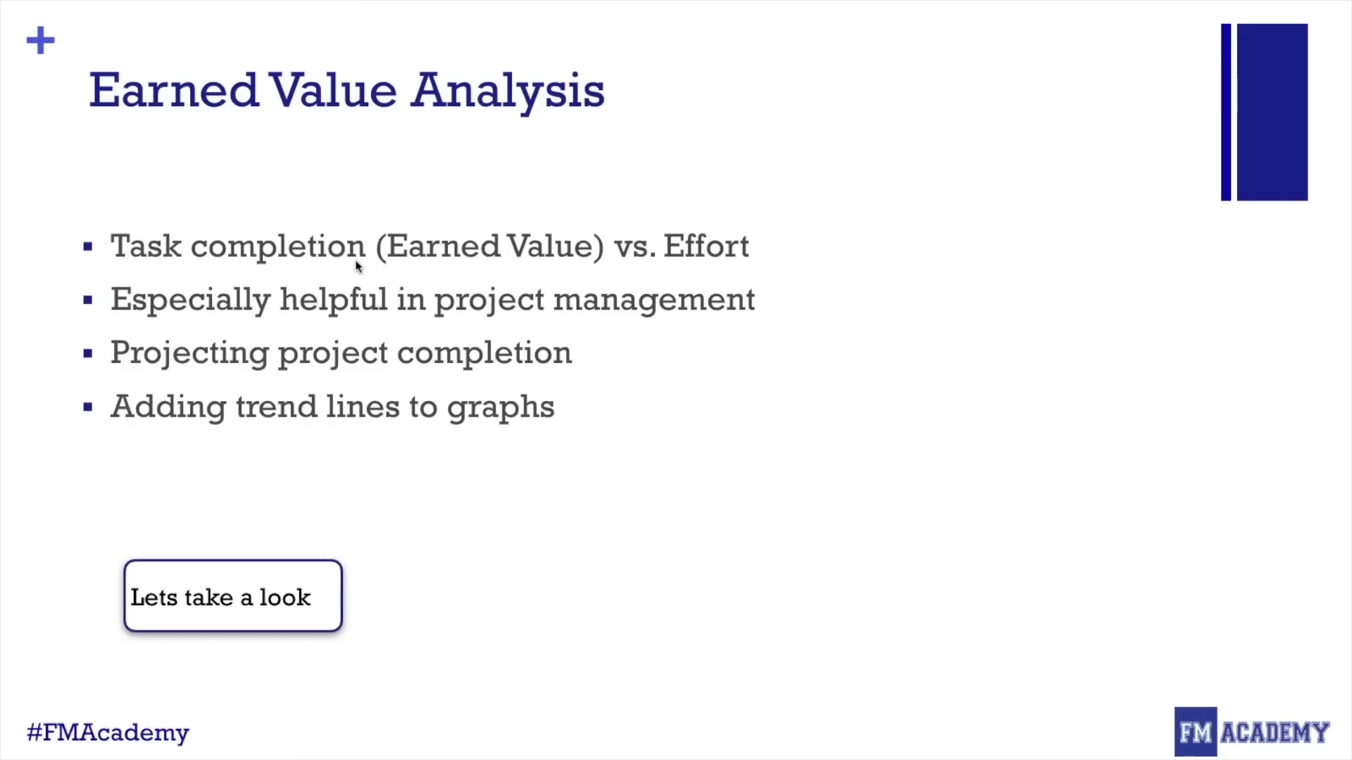
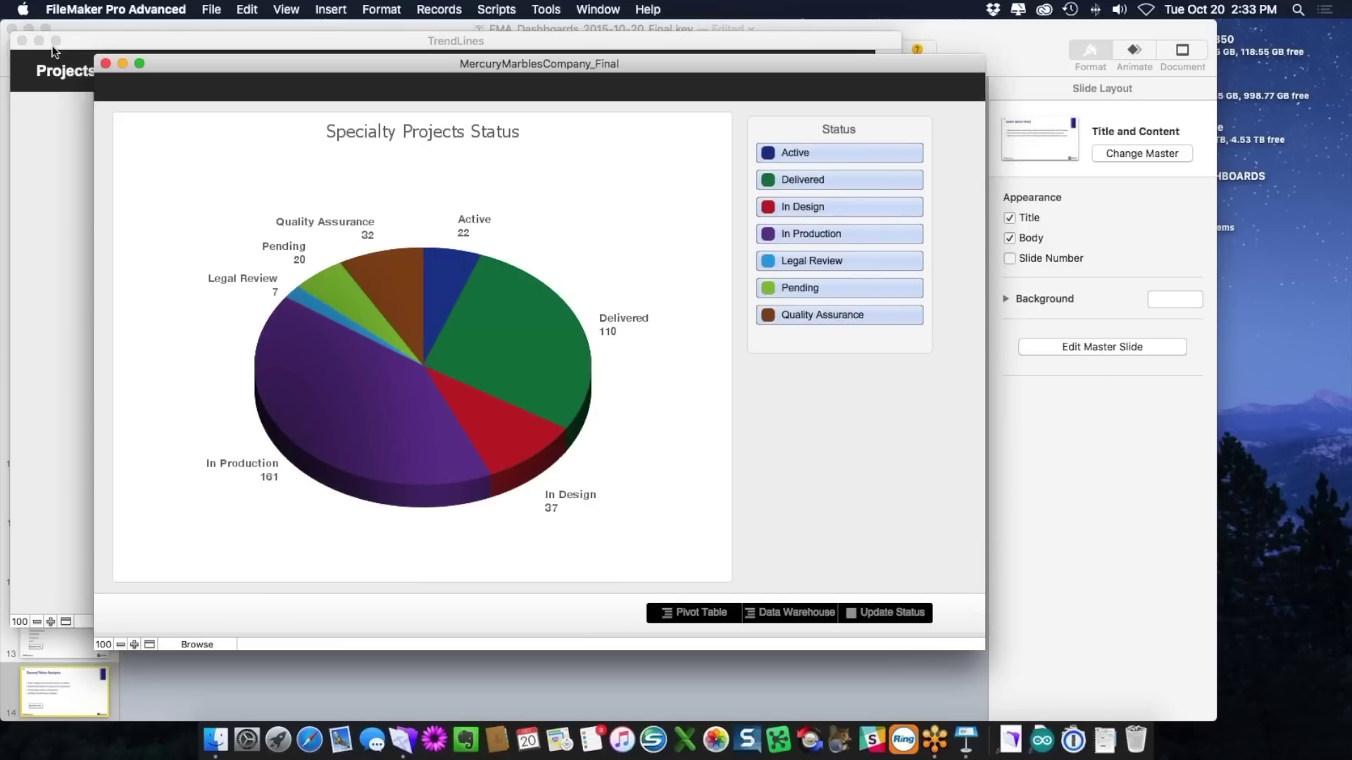
Step: Minimize the Keynote presentation and the MercuryMarblesCompany_Final dashboard, leaving only the TrendLines window open on the Projects graph
left_click(39, 41)
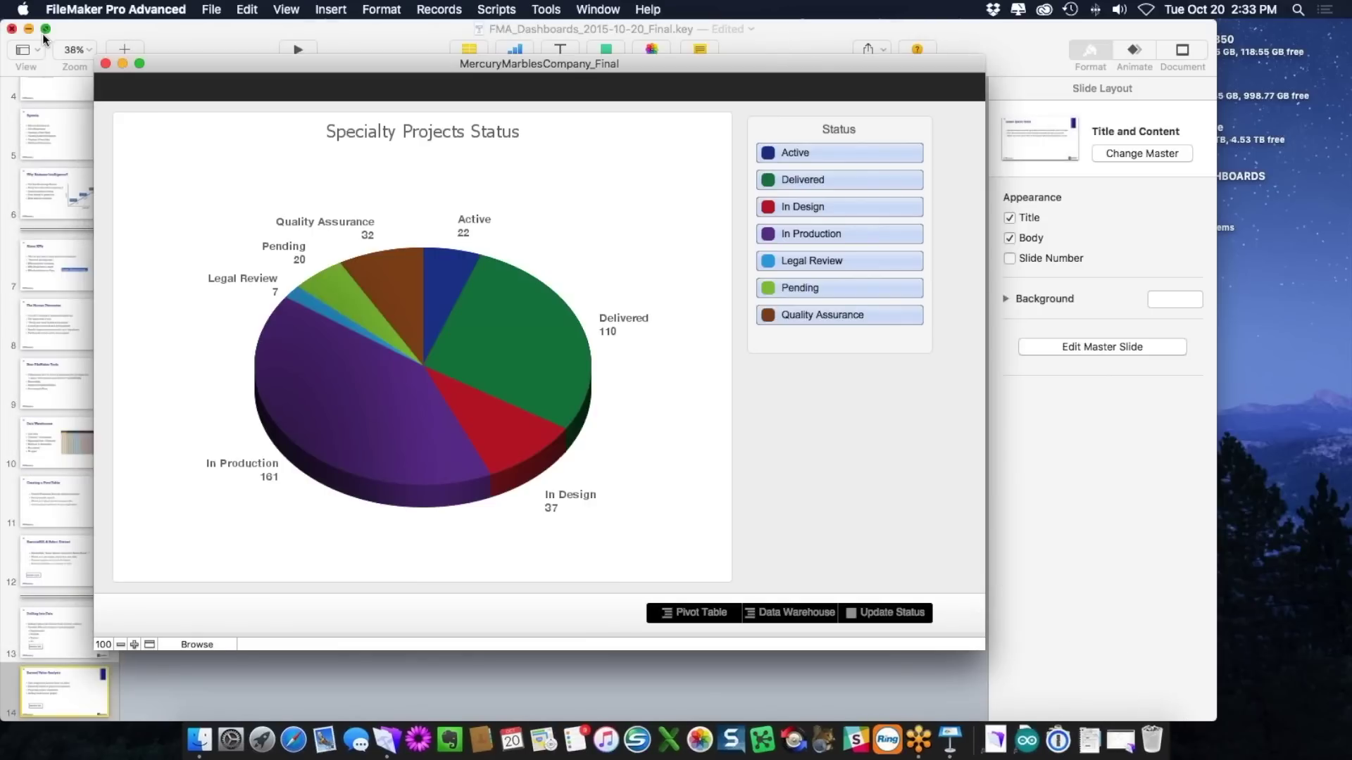
left_click(28, 31)
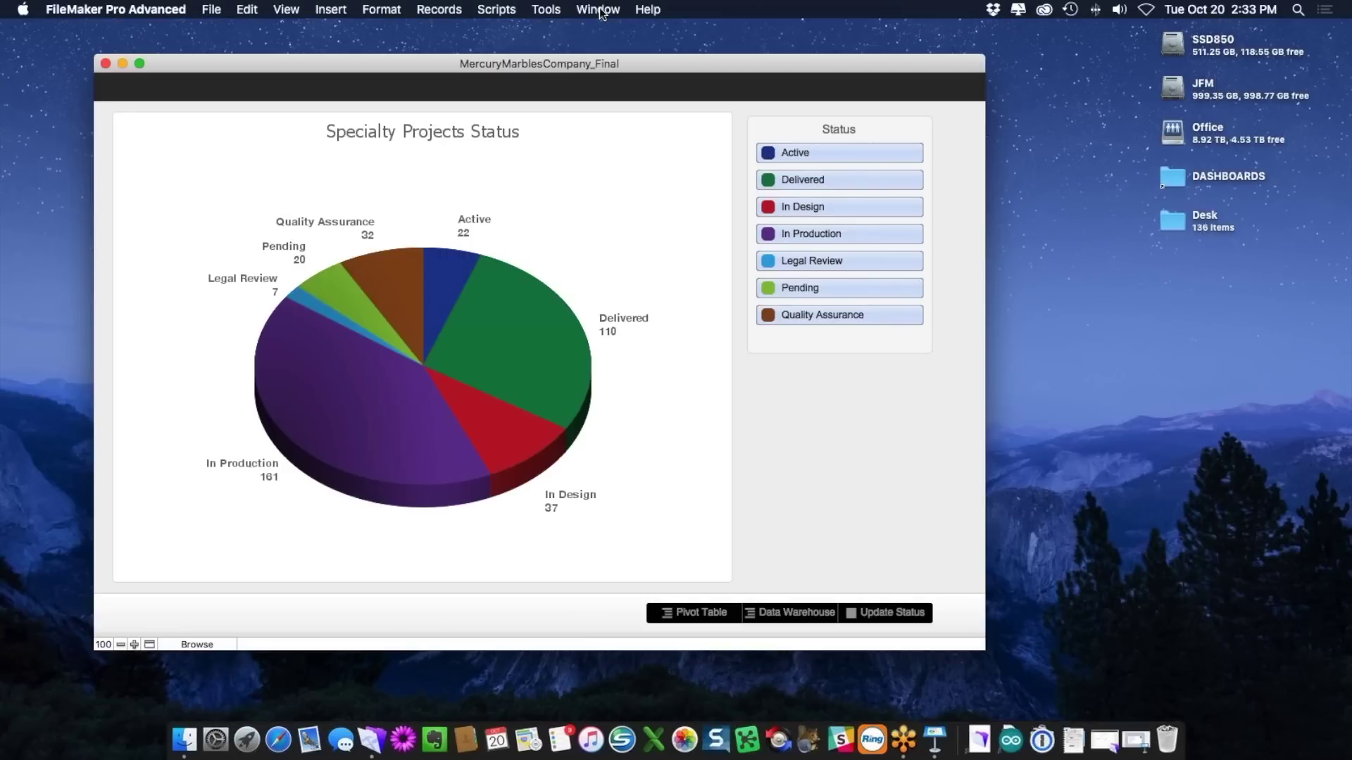
left_click(598, 10)
left_click(645, 196)
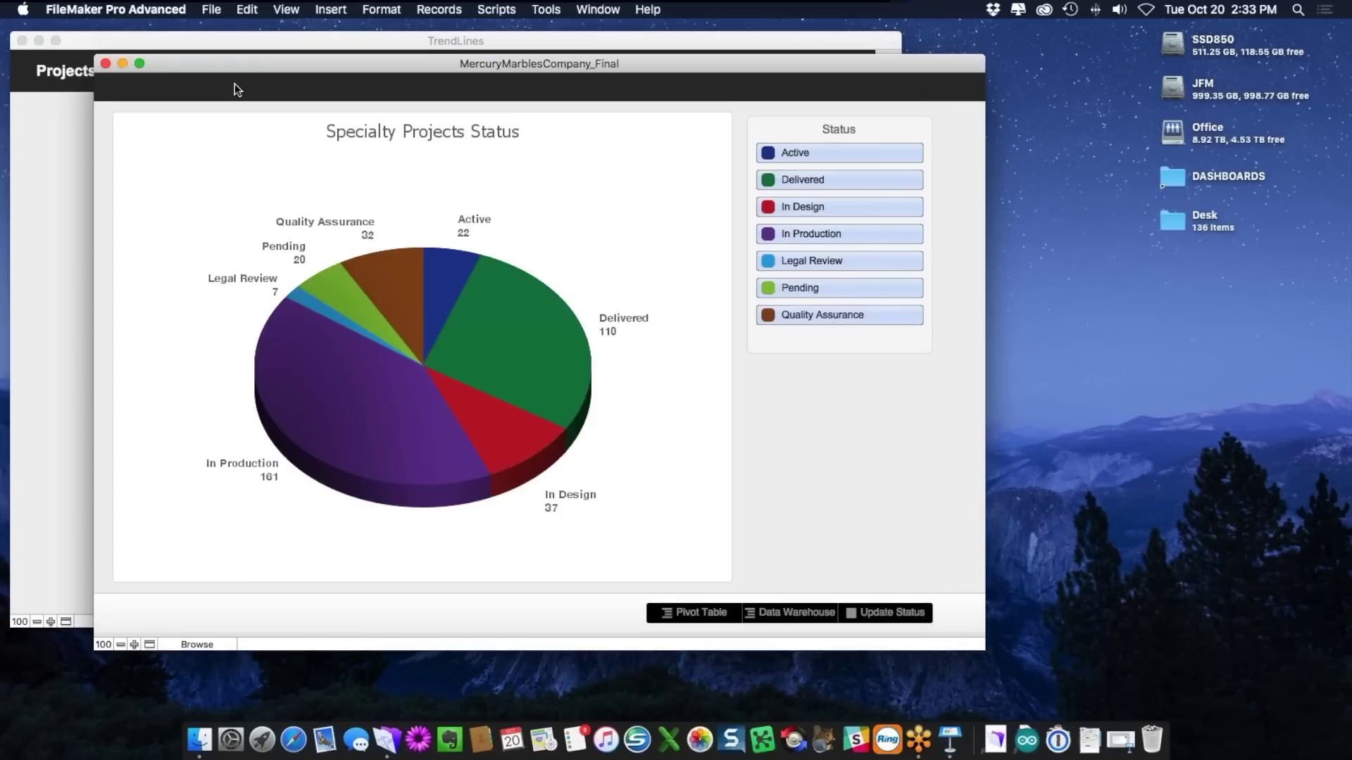
left_click(123, 63)
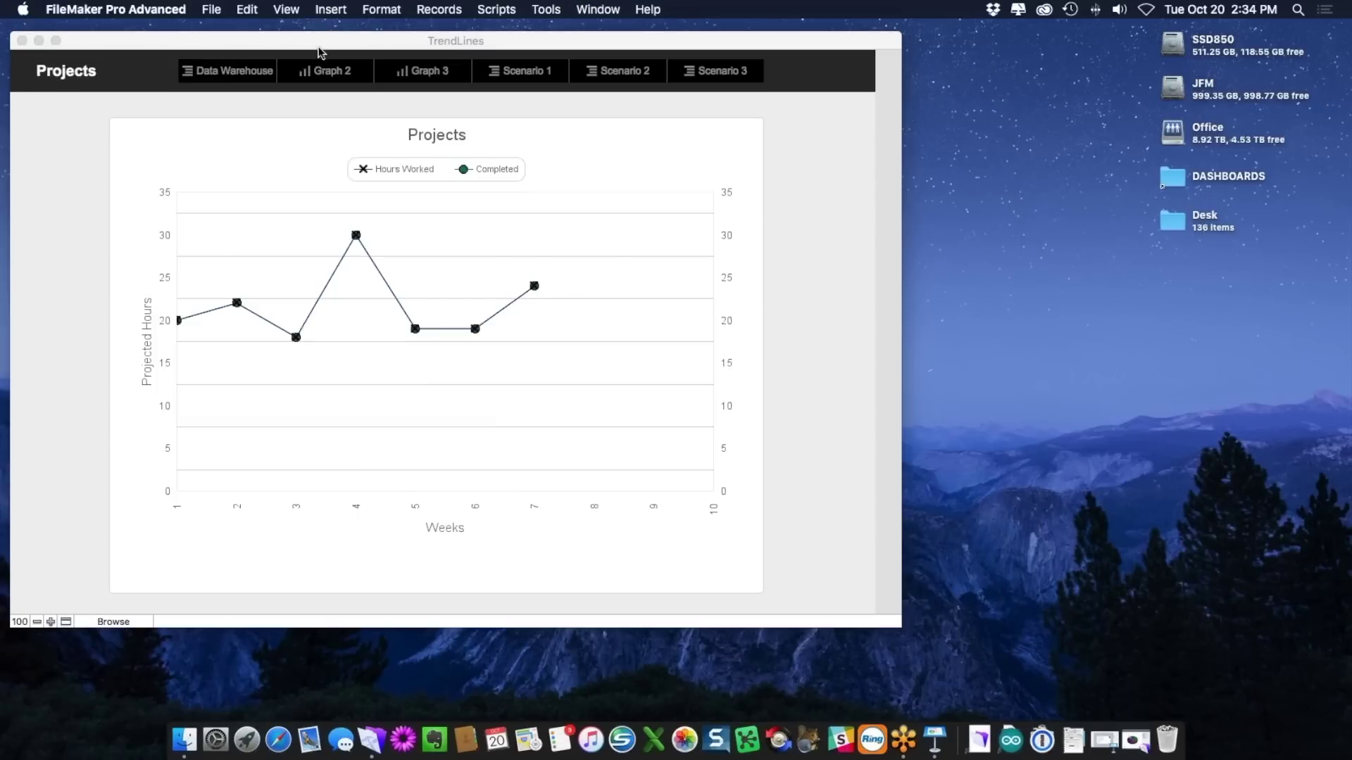
Step: Reposition the TrendLines window and compare the Projects data across Graph 1, Graph 2 and Graph 3
left_click_drag(321, 51, 326, 46)
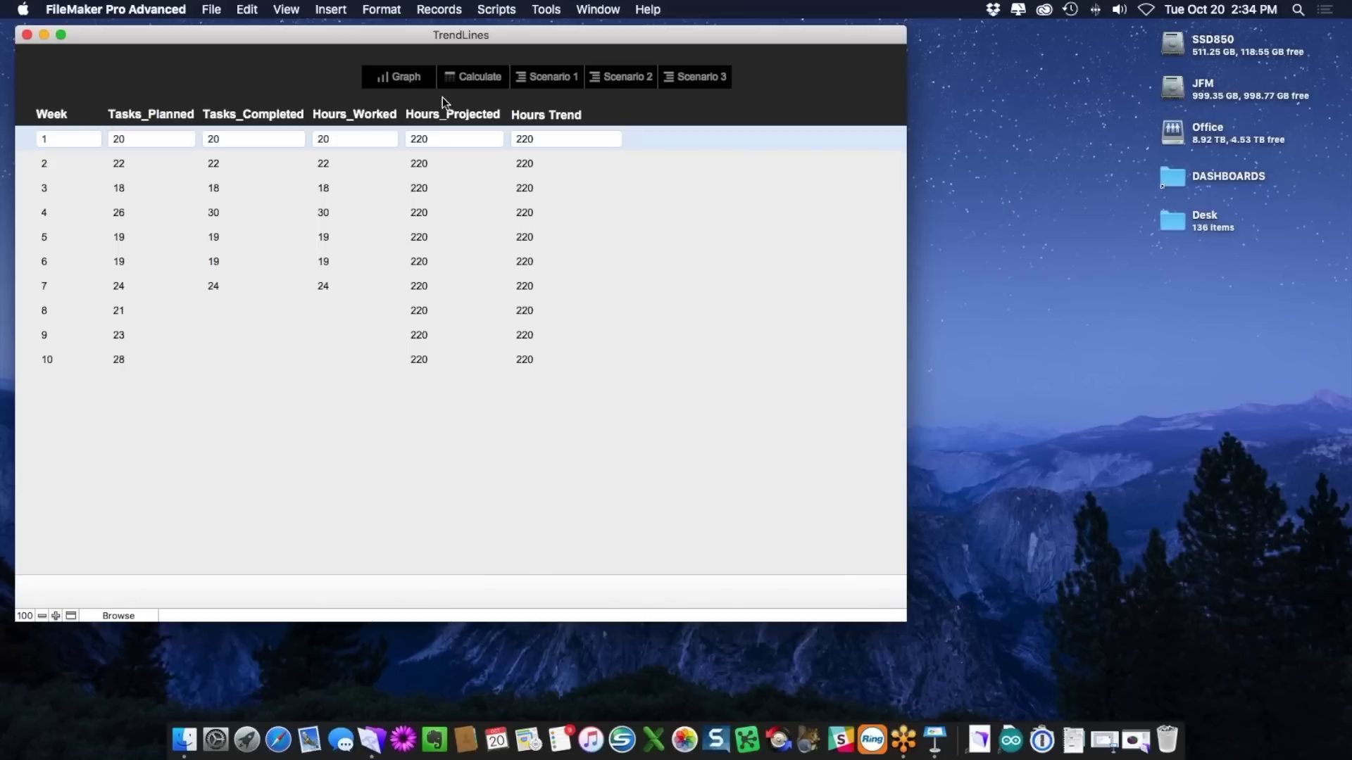
left_click(405, 78)
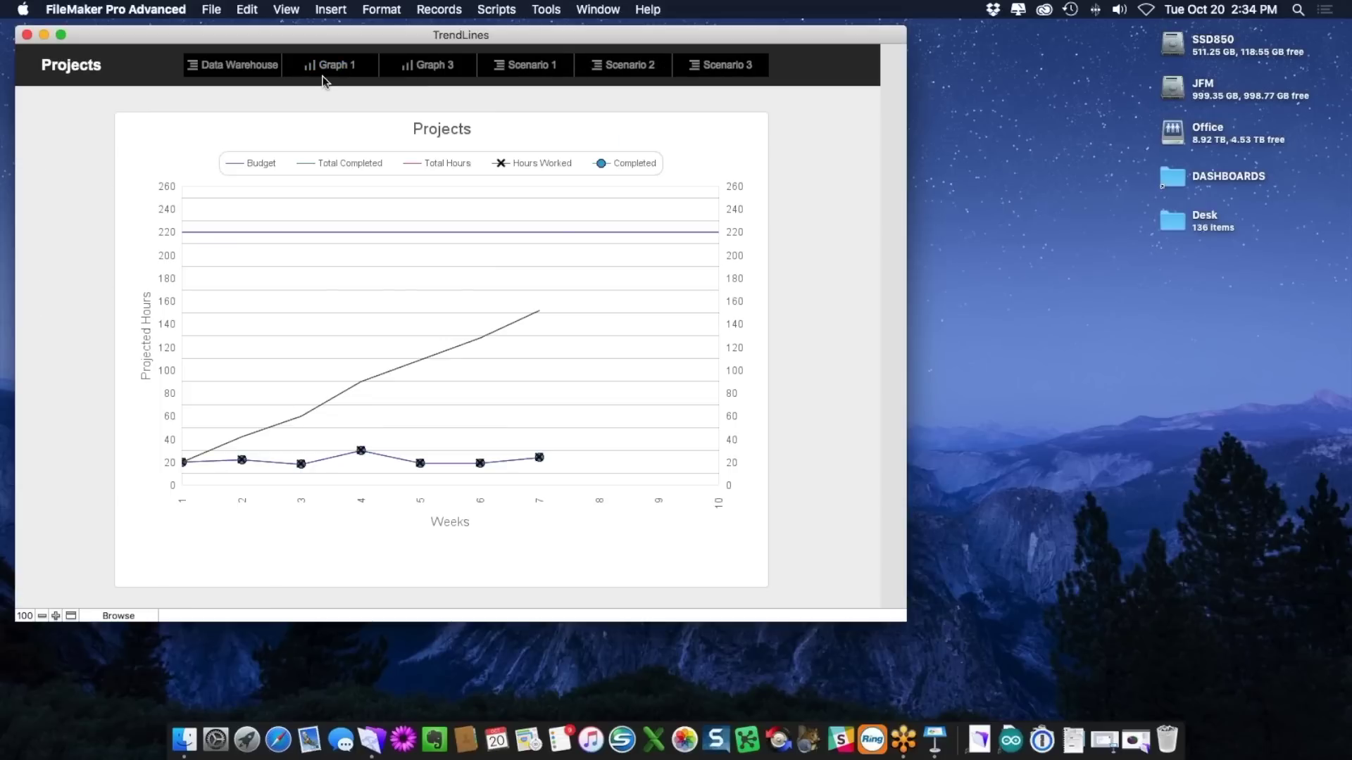
left_click(323, 70)
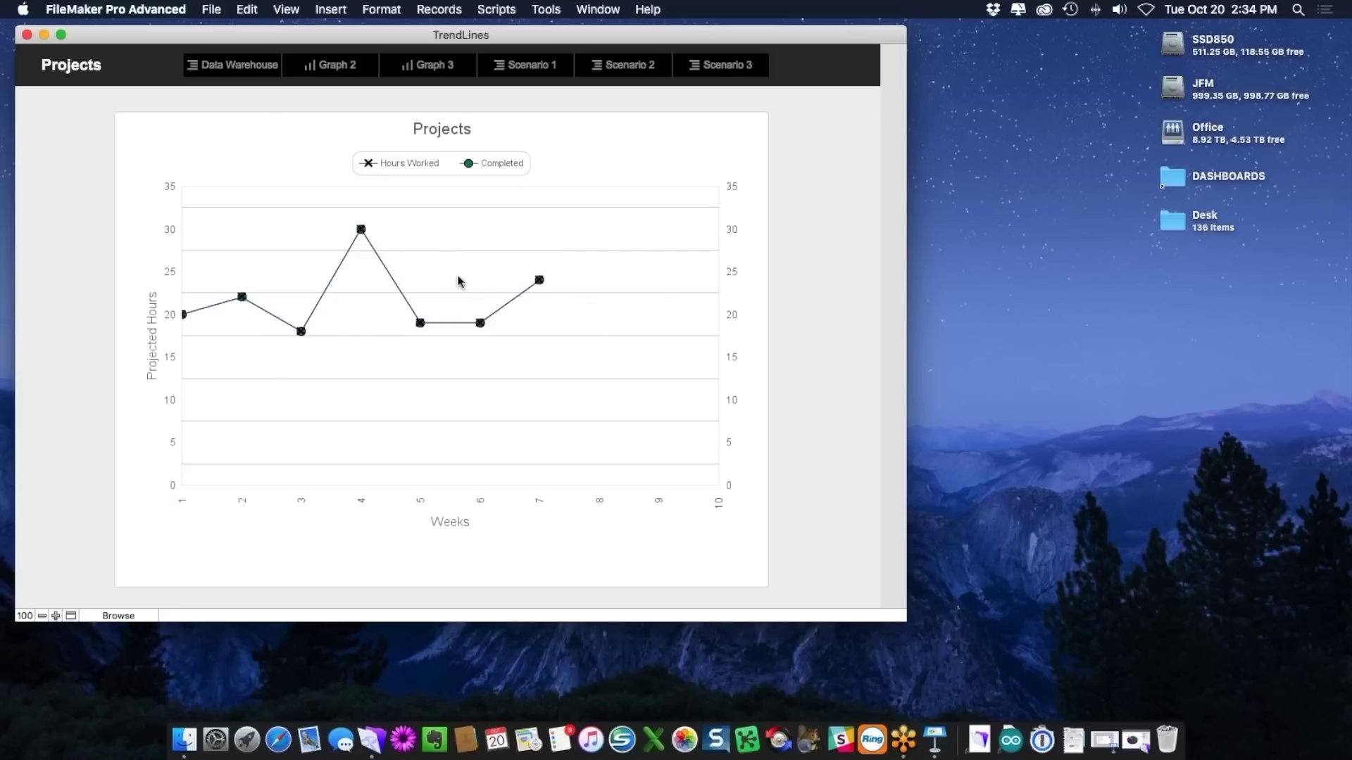
left_click(331, 65)
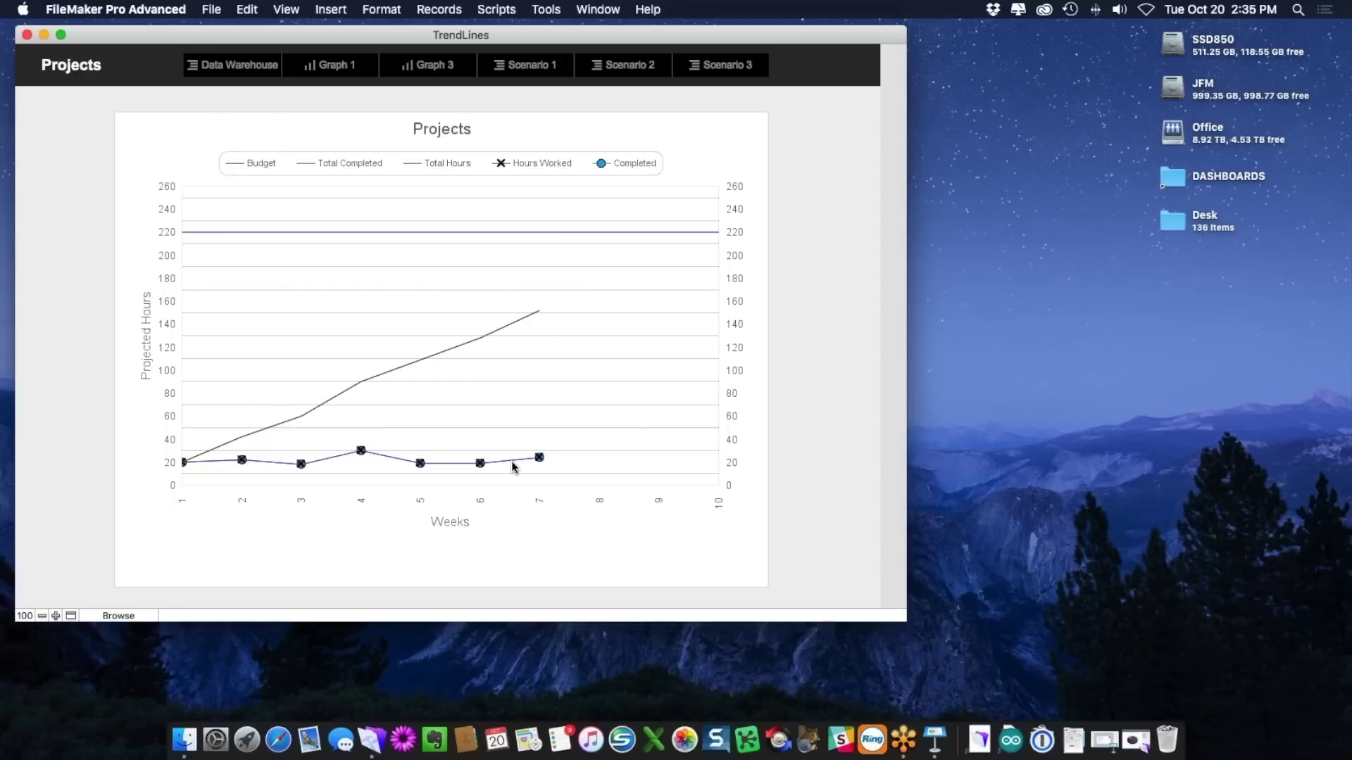
left_click(430, 67)
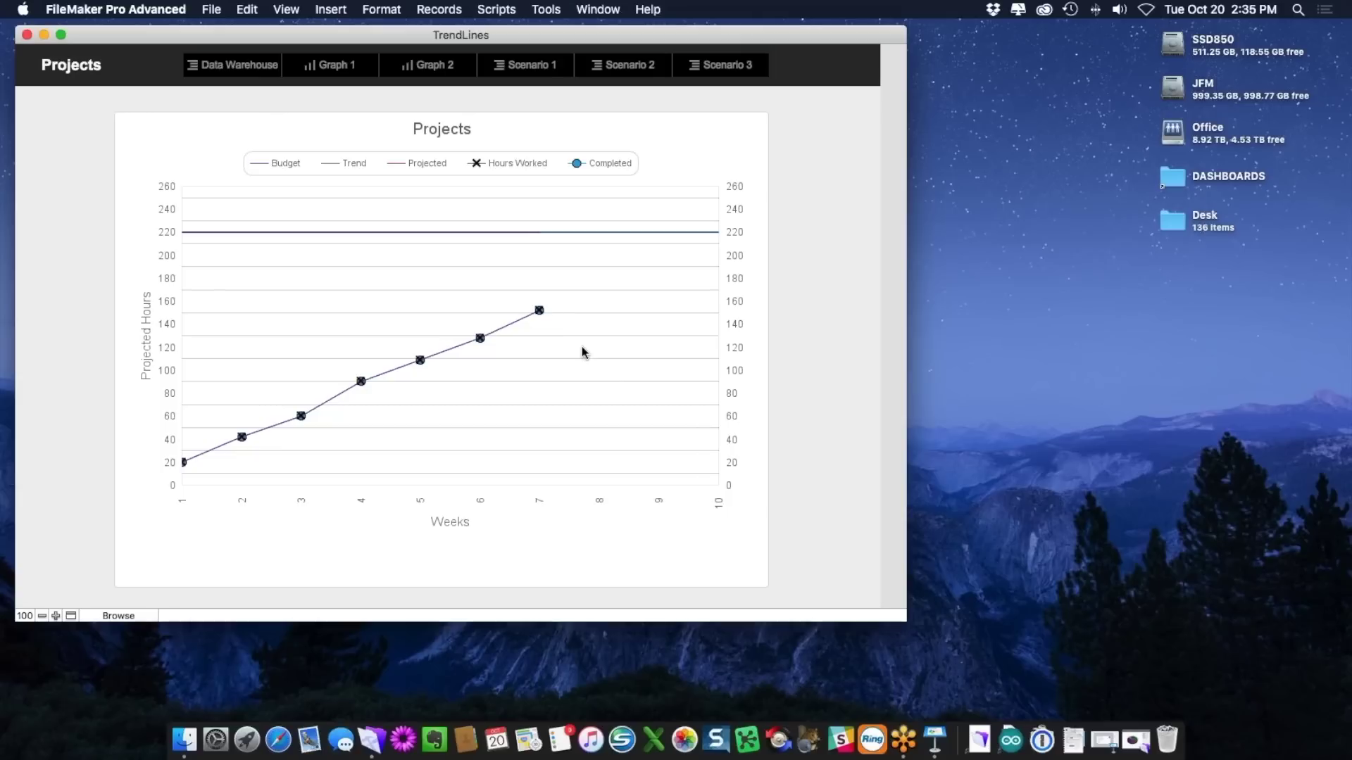
Step: Check the weekly project figures in the Data Warehouse, return to Graph 1 and load Scenario 2 into it
left_click(242, 70)
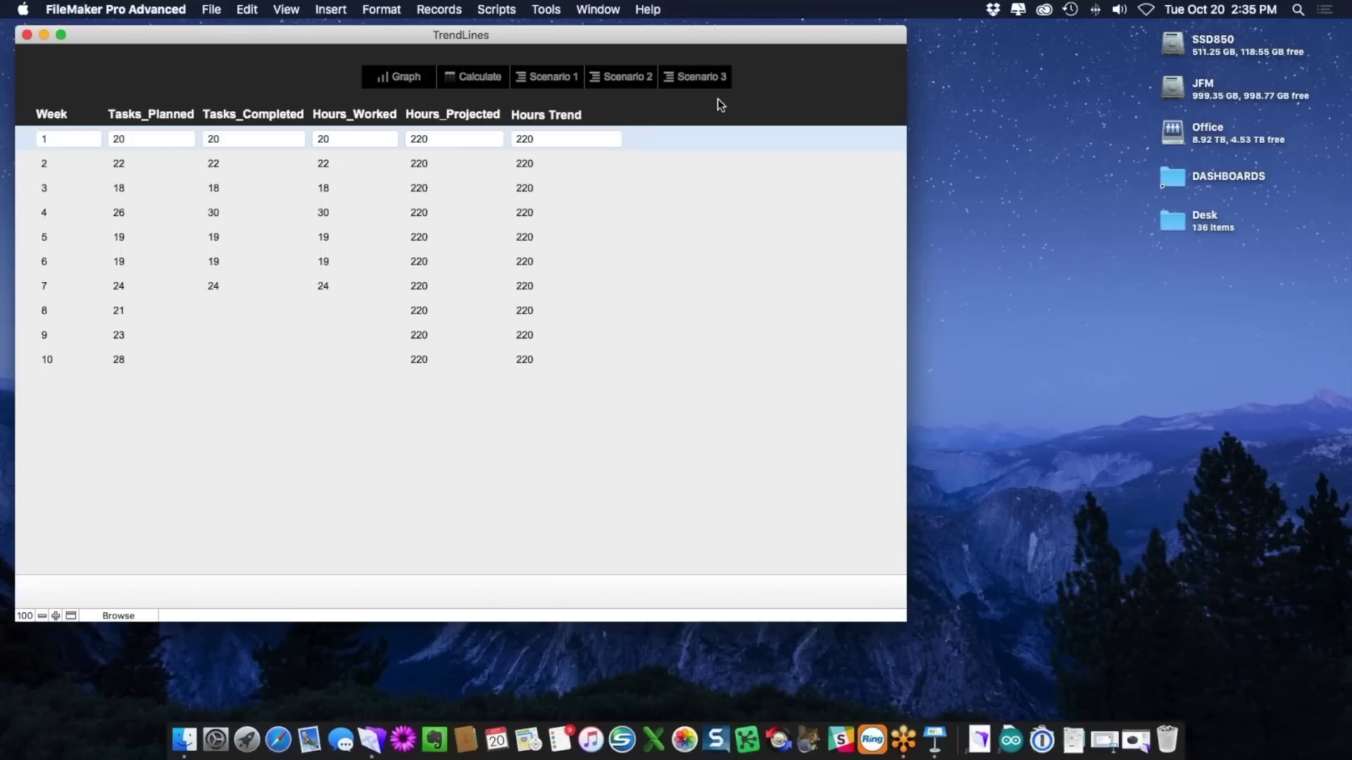
left_click(404, 73)
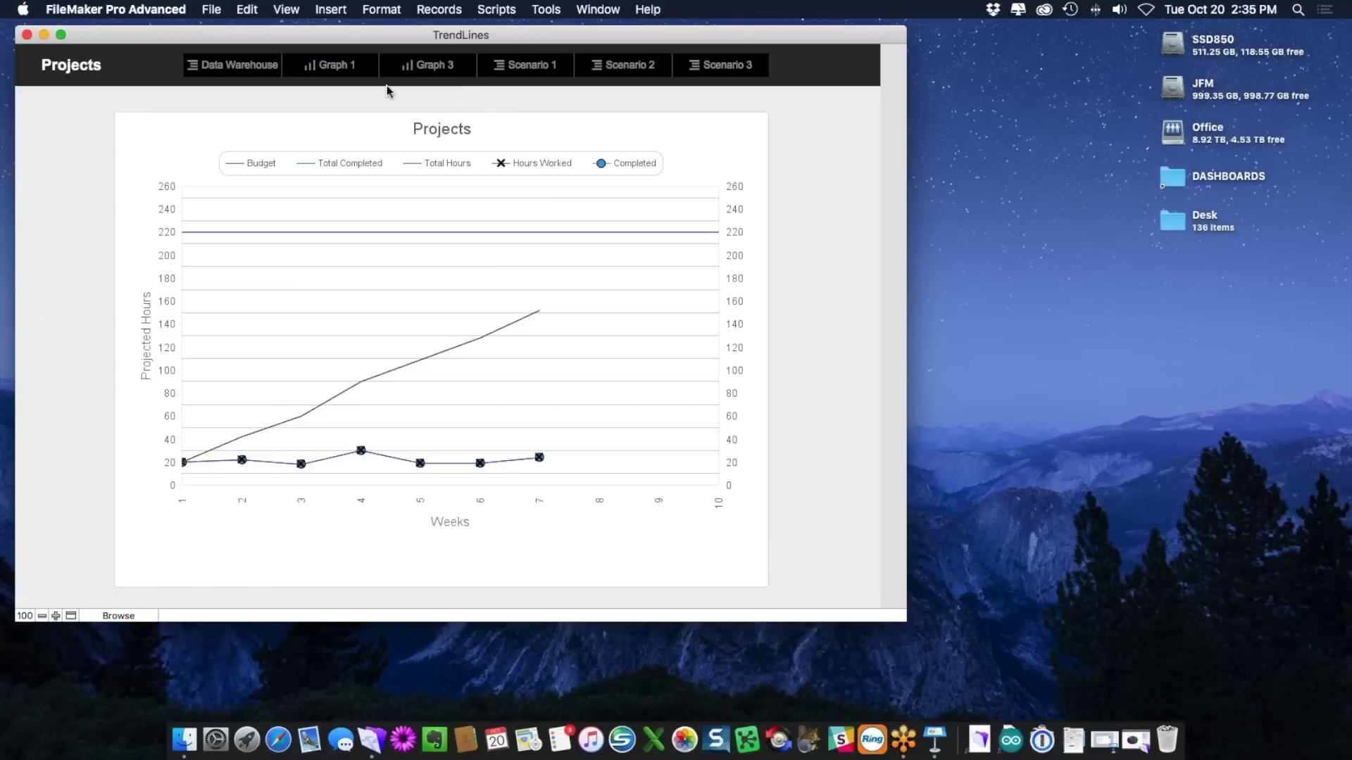
left_click(361, 70)
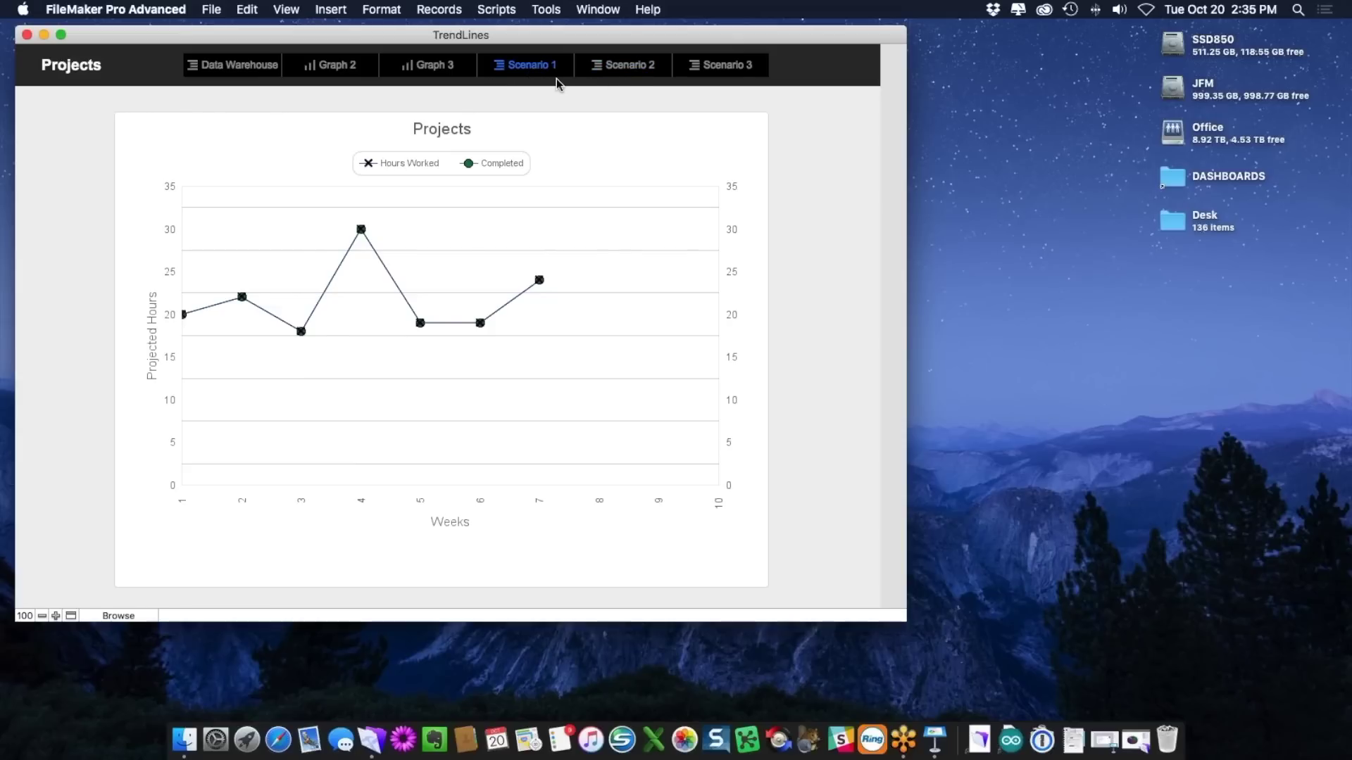
left_click(623, 71)
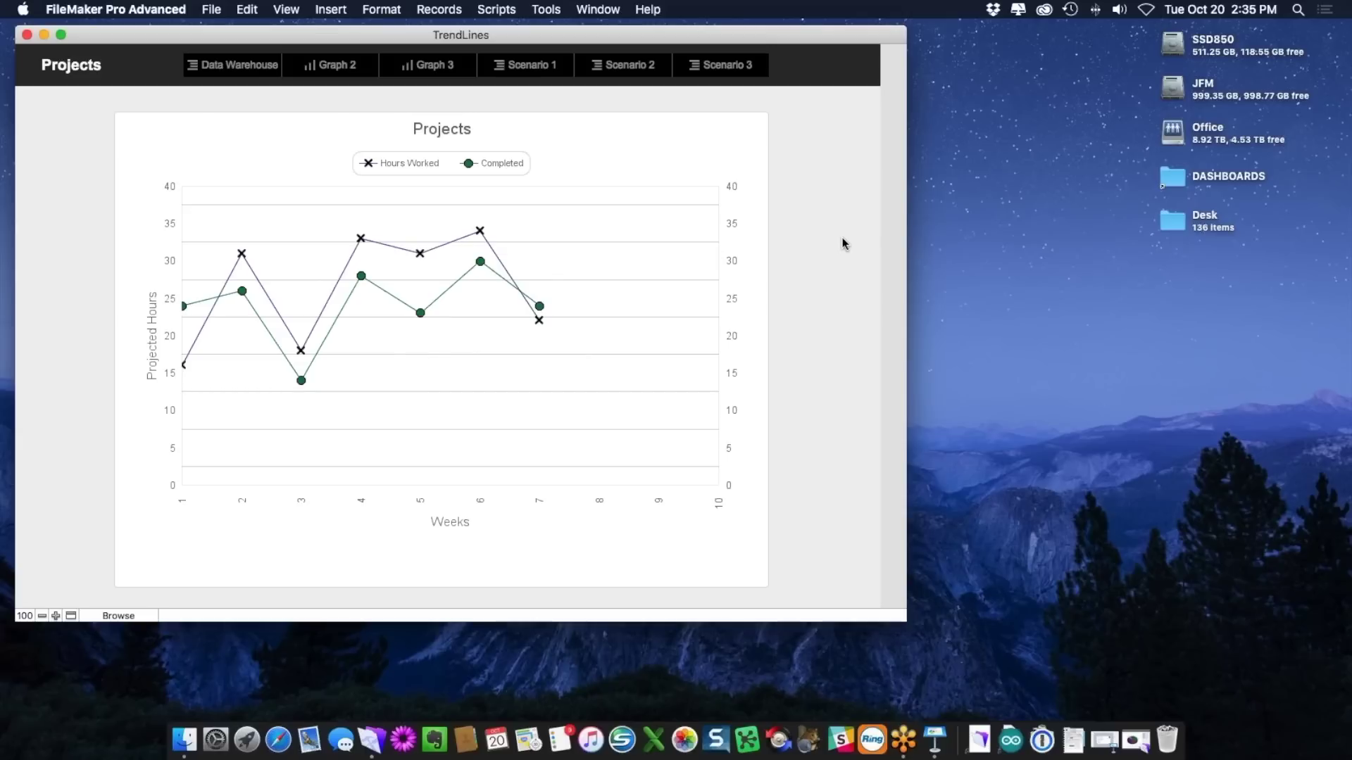
Step: Review the Scenario 2 data in Graph 2 and Graph 3, and load Scenario 3 into Graph 3
left_click(327, 65)
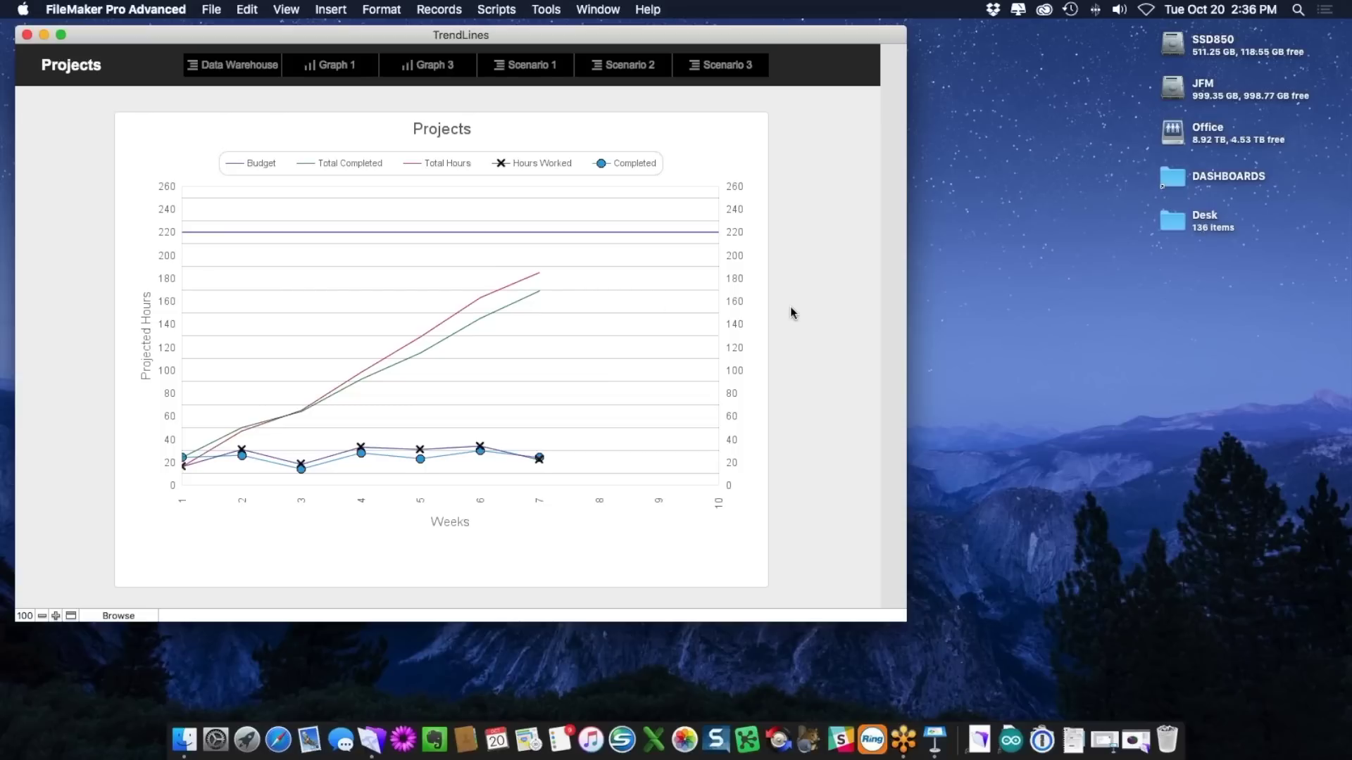
left_click(426, 65)
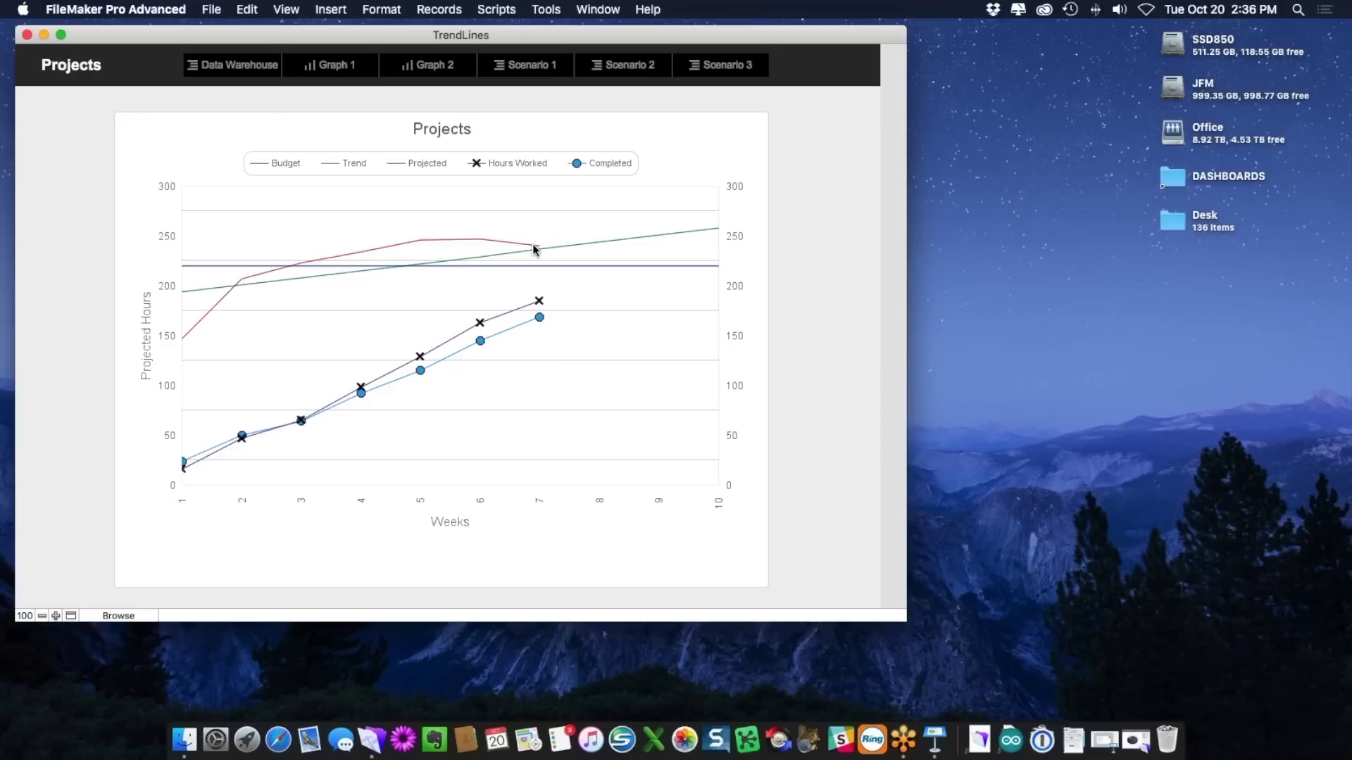
mouse_move(532, 251)
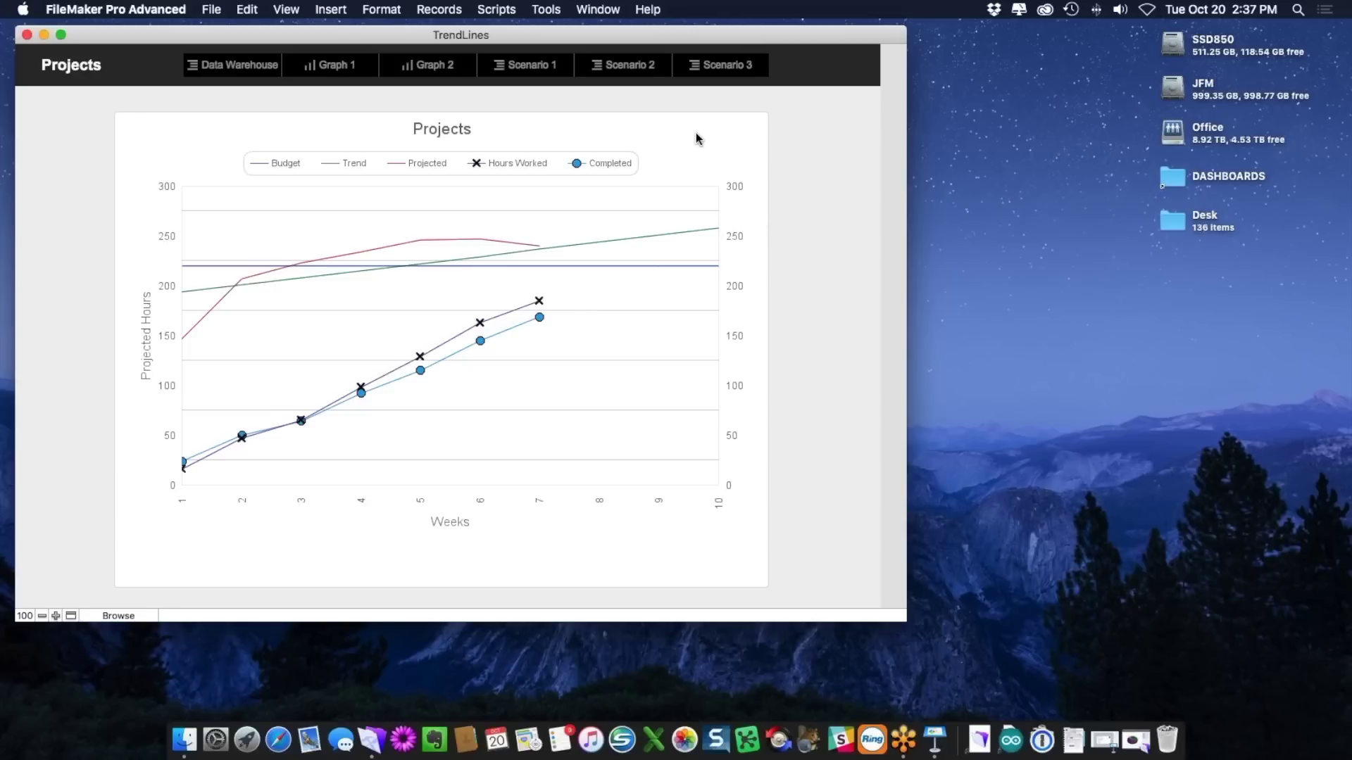
left_click(717, 68)
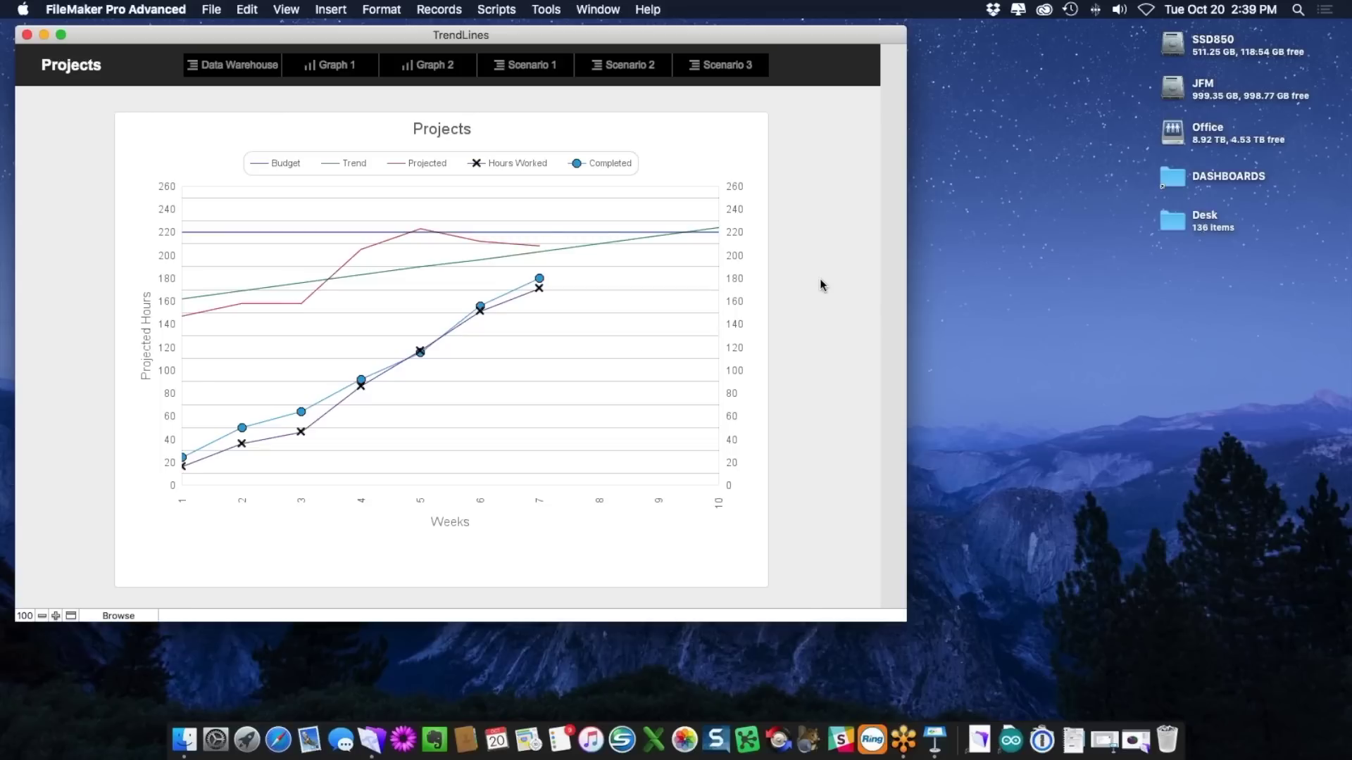
Step: Open the calculateSums script in the Script Workspace and examine its loop for cumulative hours, percent complete and projected hours
left_click(504, 10)
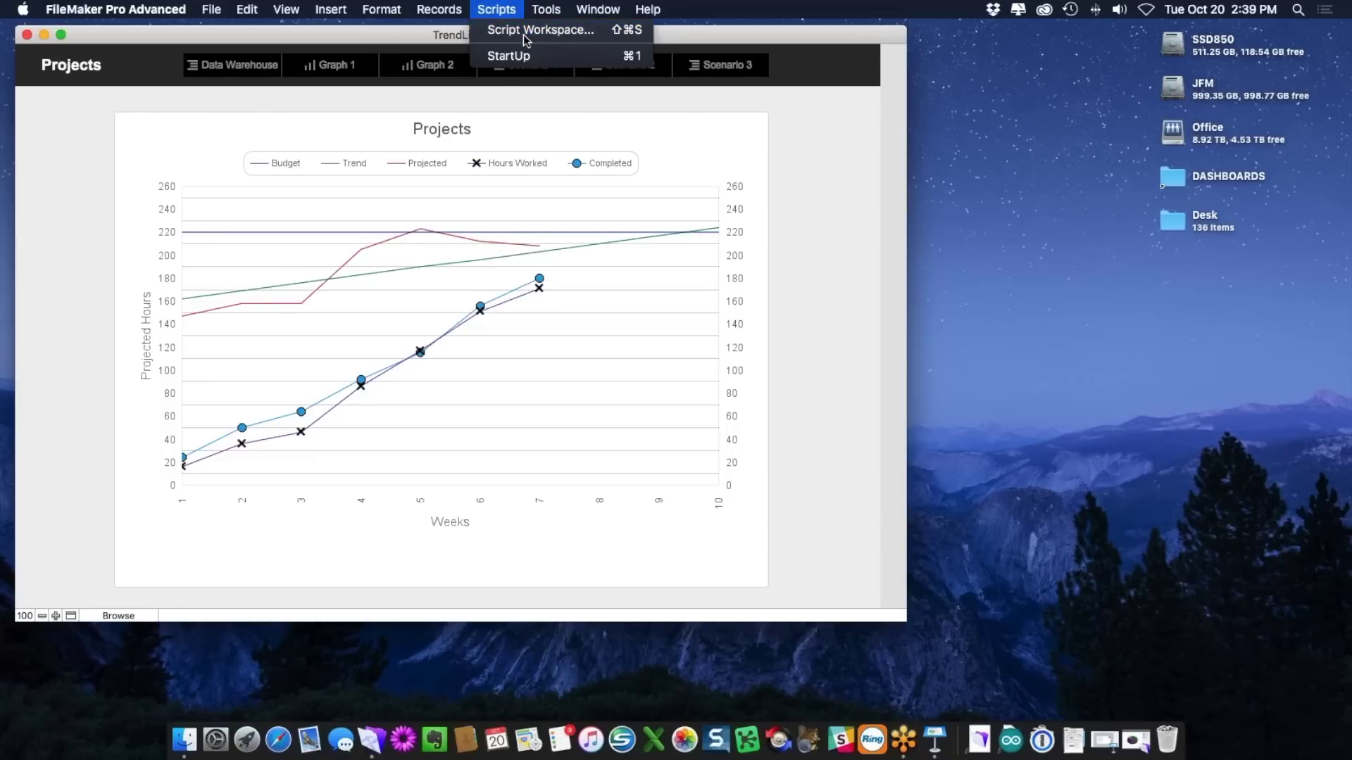
left_click(522, 30)
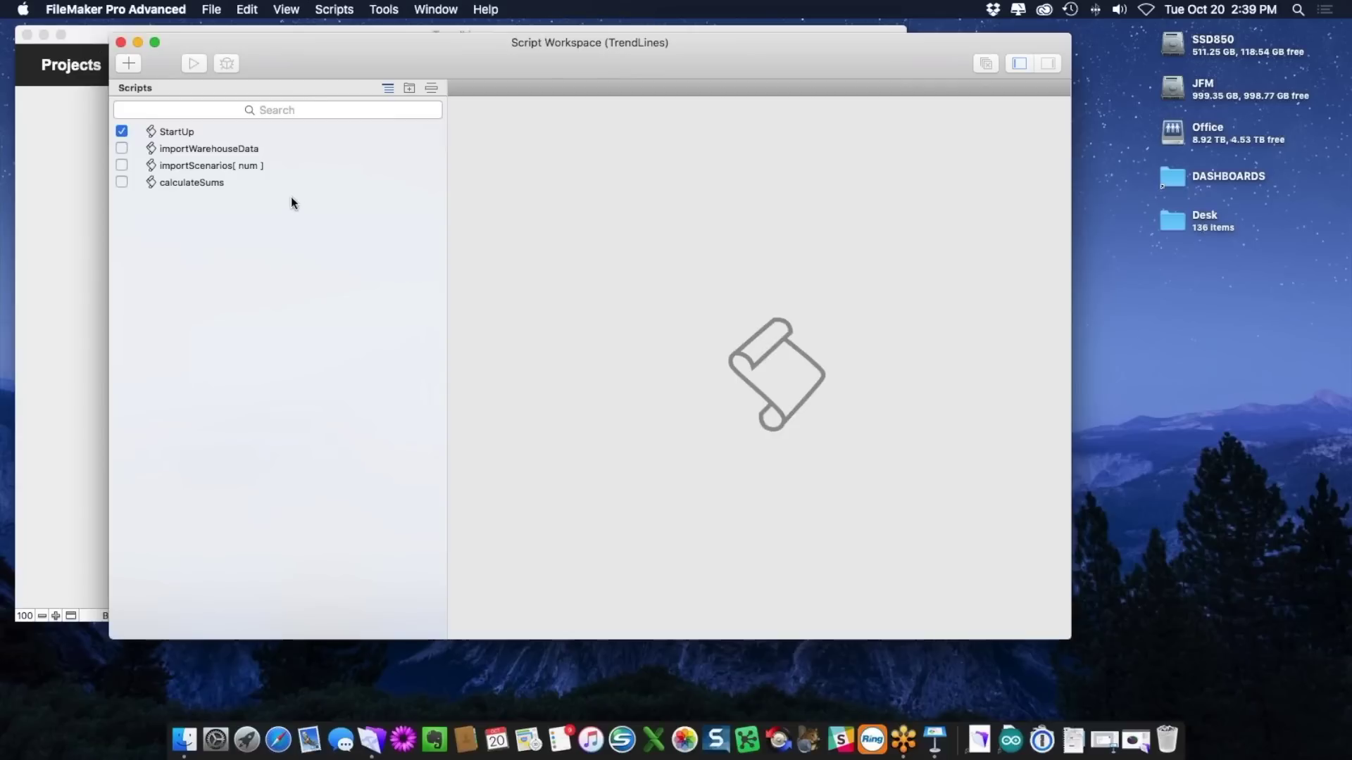
left_click(201, 182)
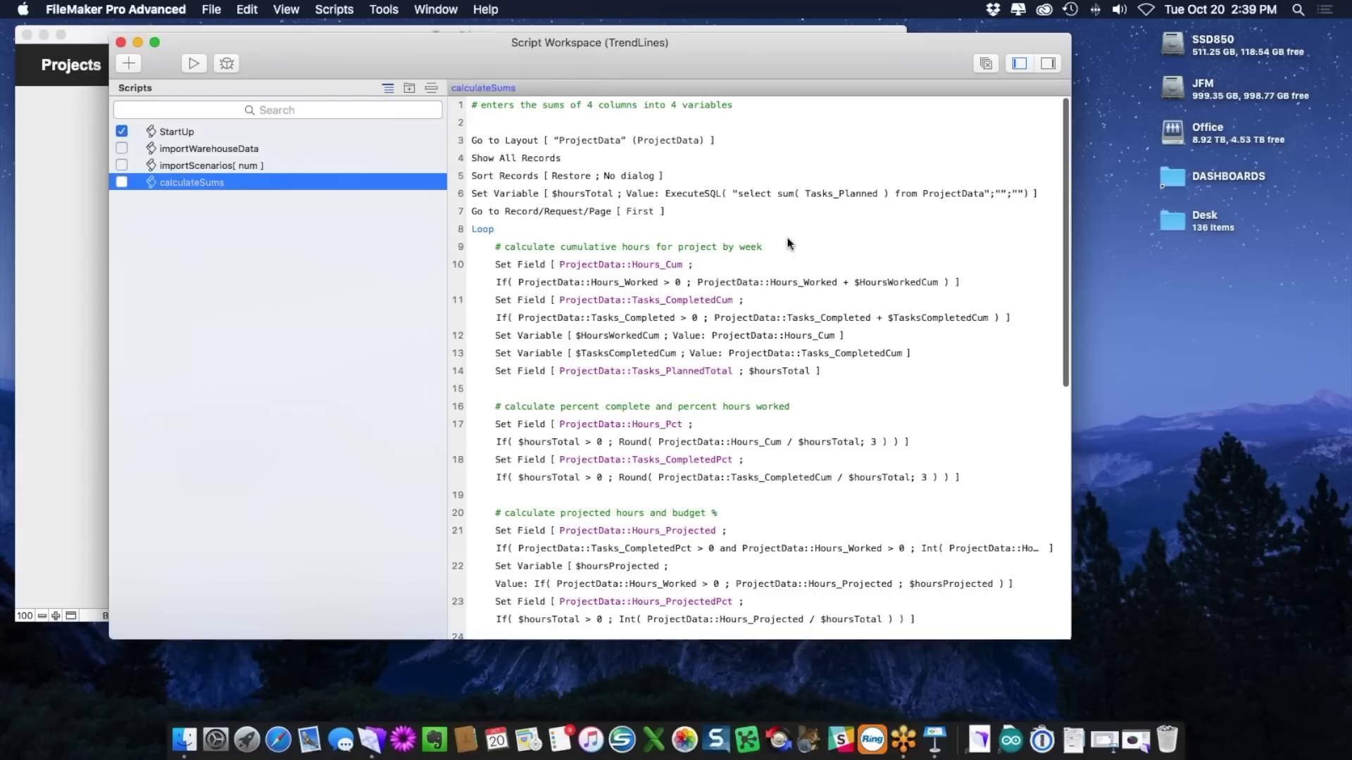
scroll(624, 210, "down", 4)
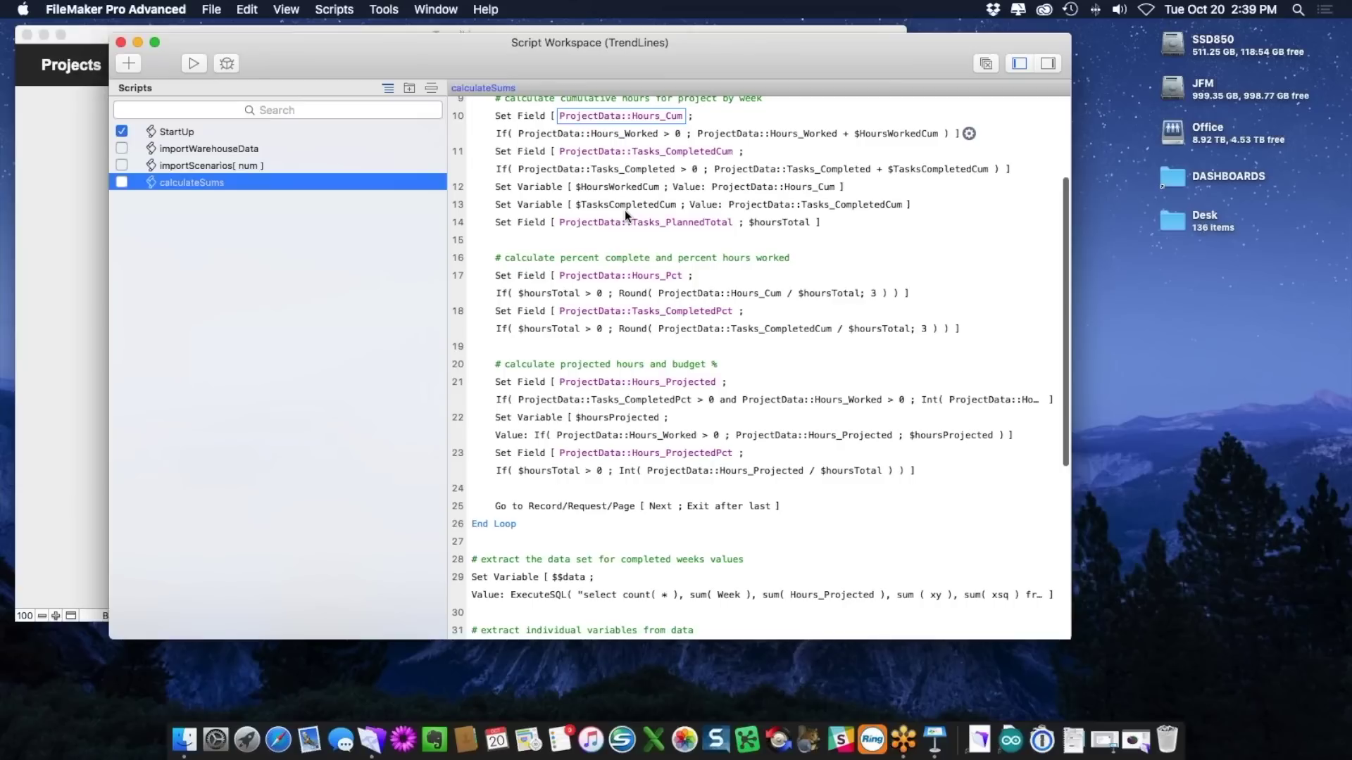
scroll(624, 210, "down", 1)
scroll(628, 179, "up", 5)
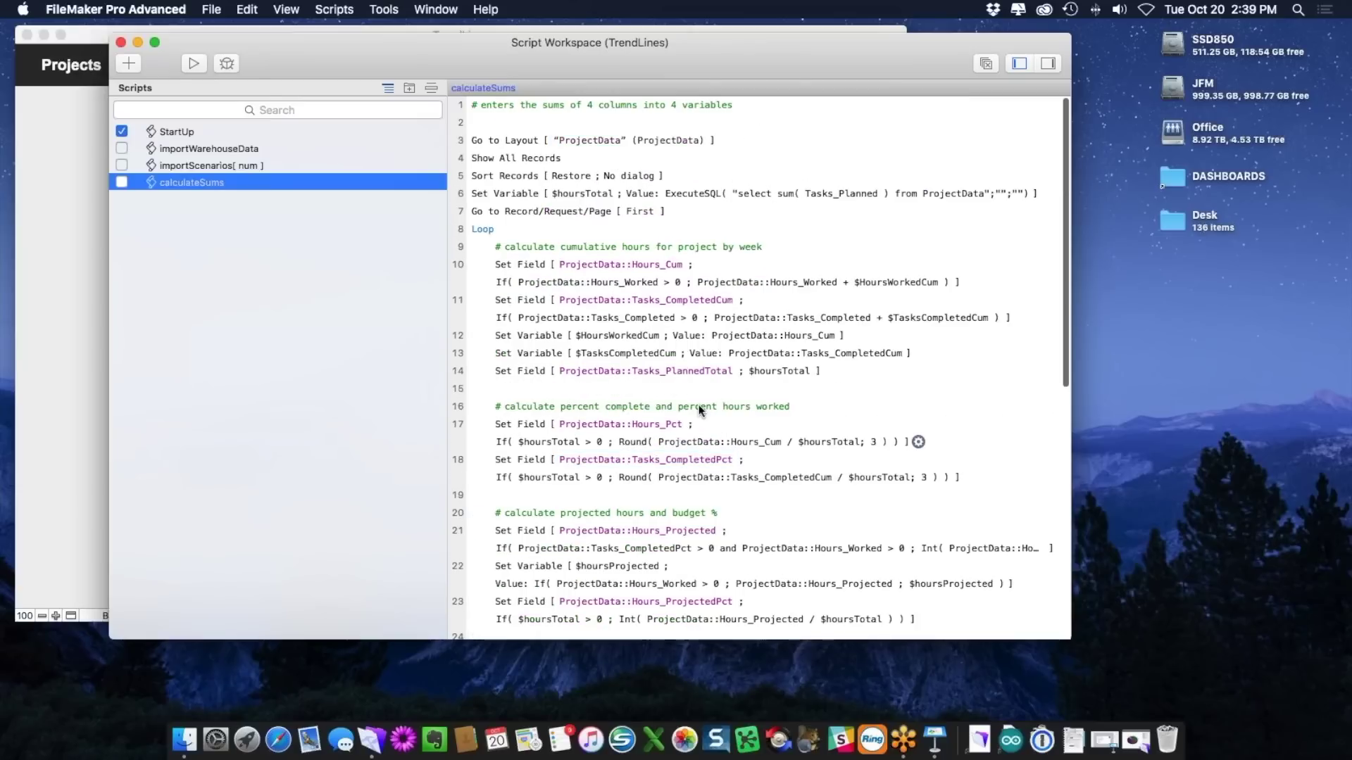
scroll(701, 413, "down", 3)
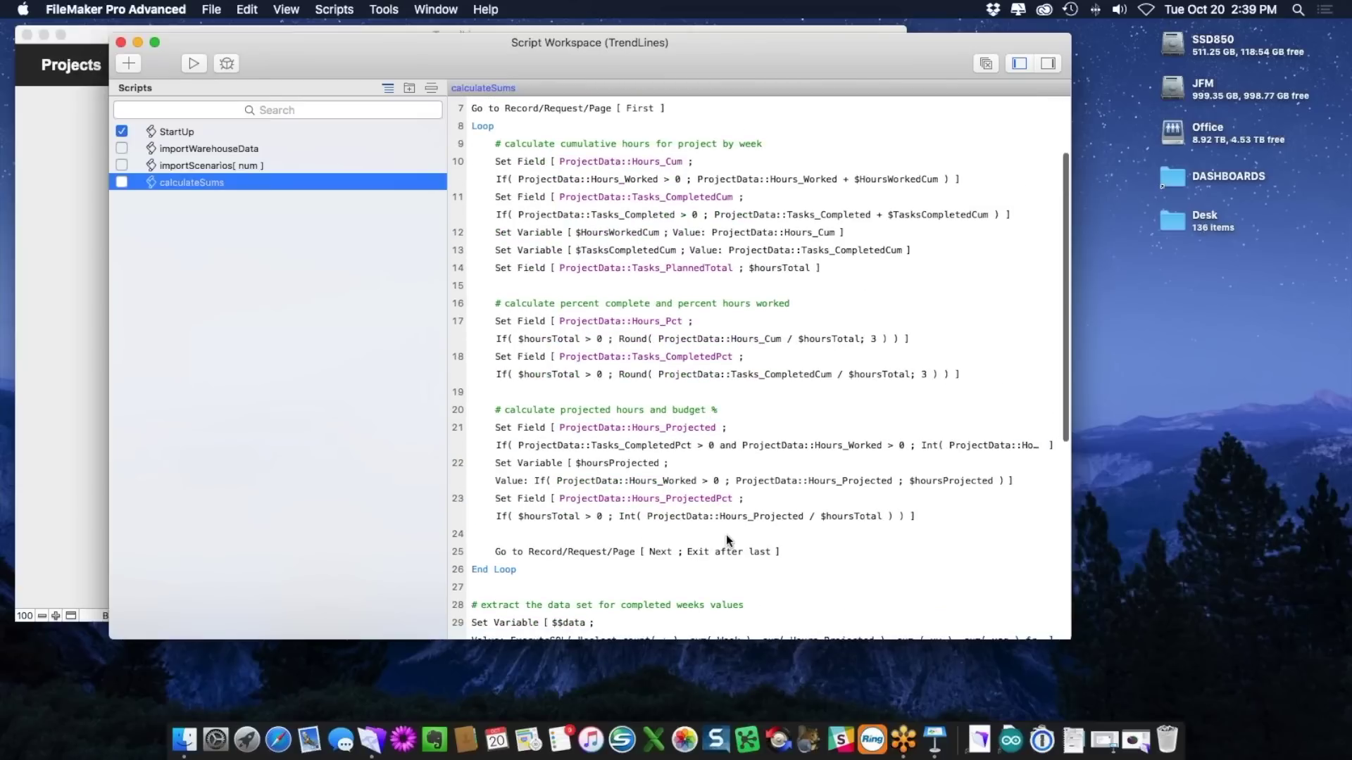
scroll(754, 530, "down", 1)
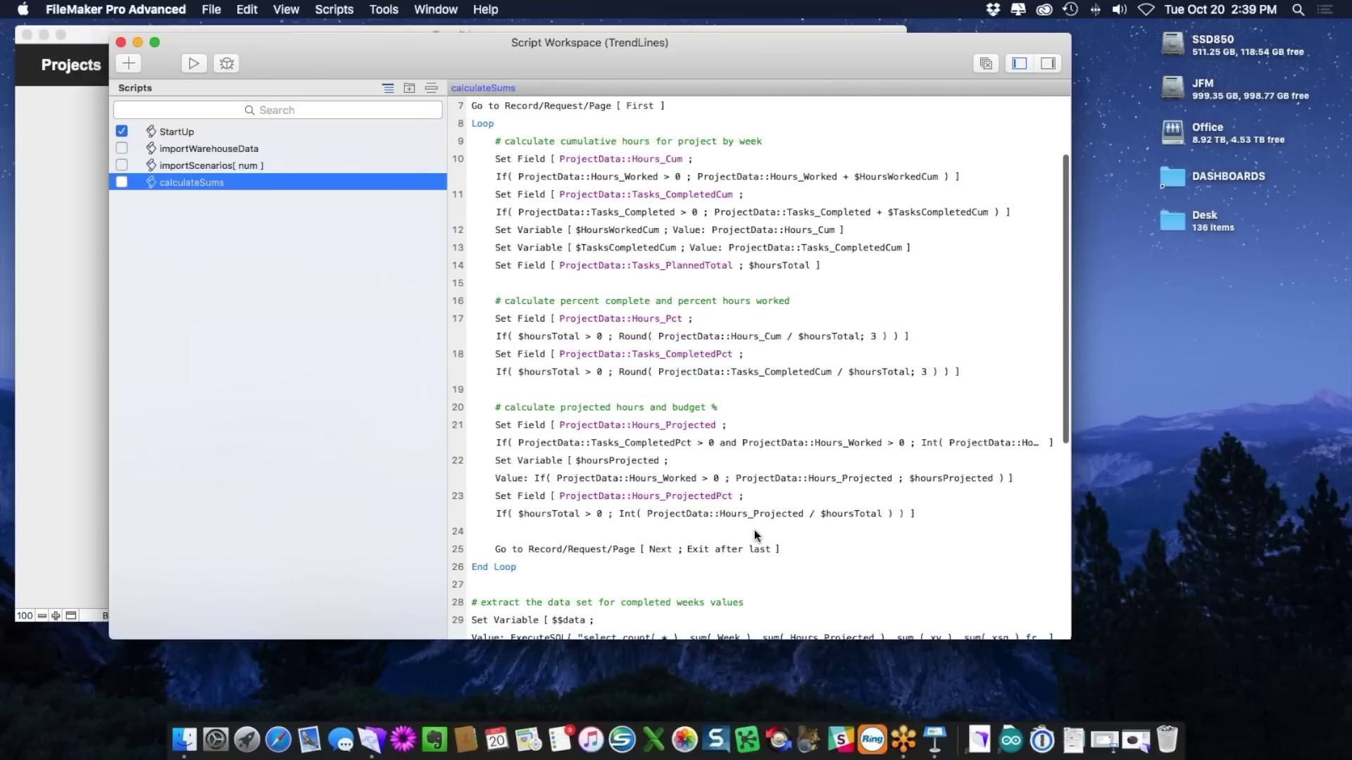
scroll(759, 517, "up", 4)
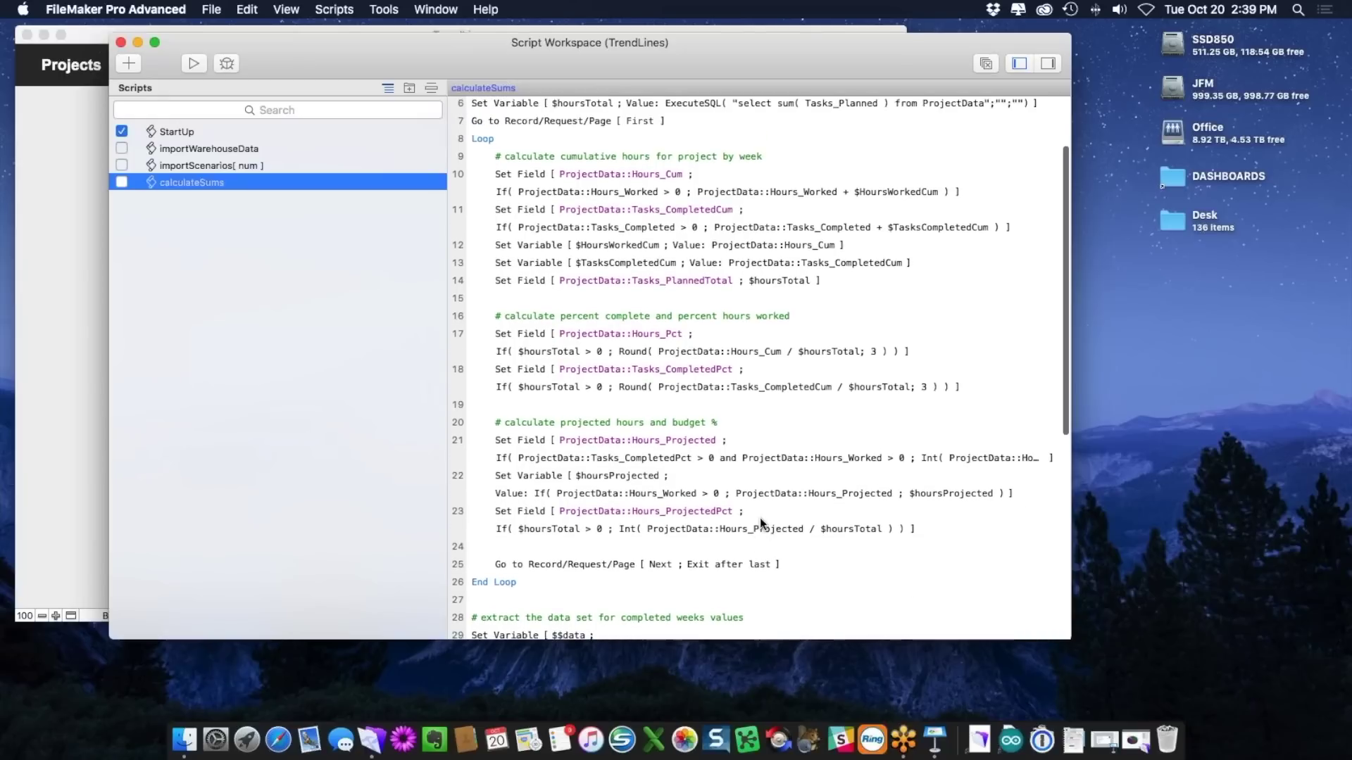
scroll(765, 445, "down", 3)
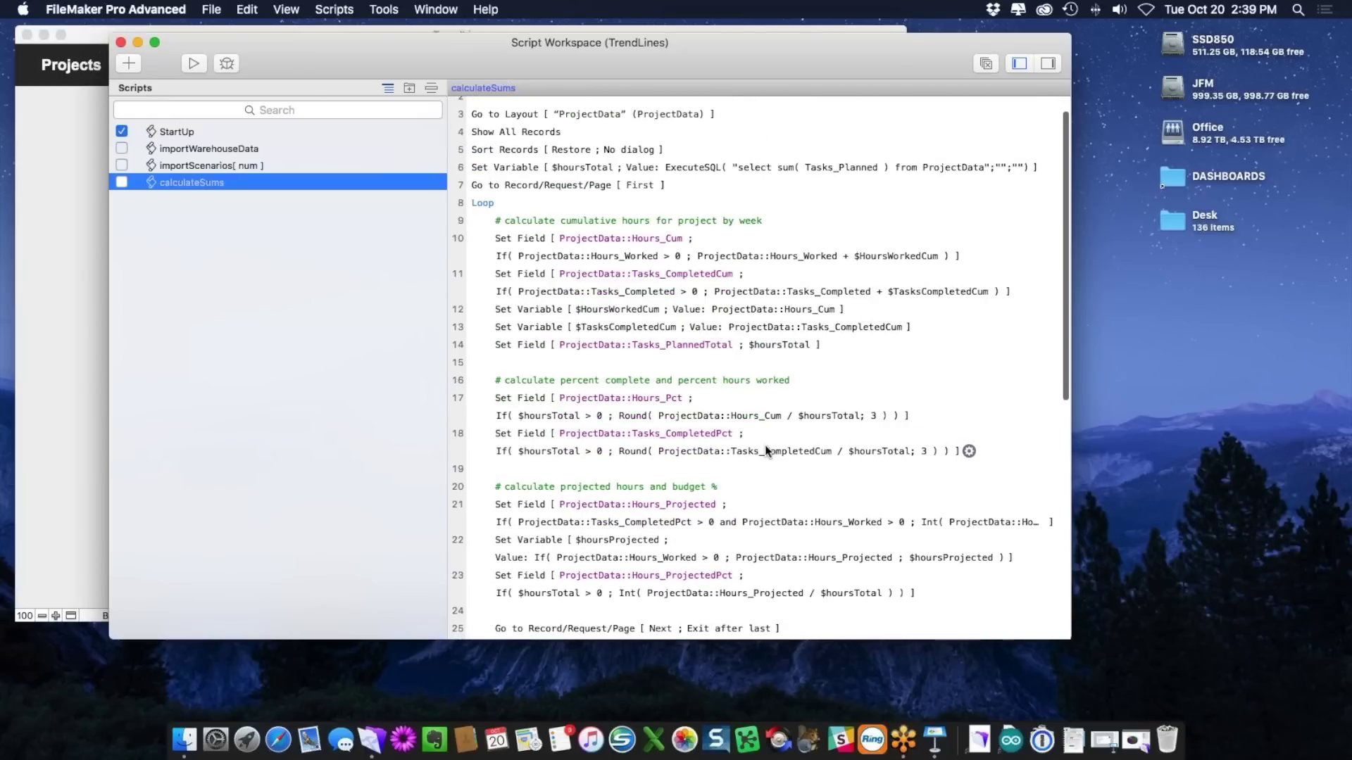
scroll(765, 445, "down", 3)
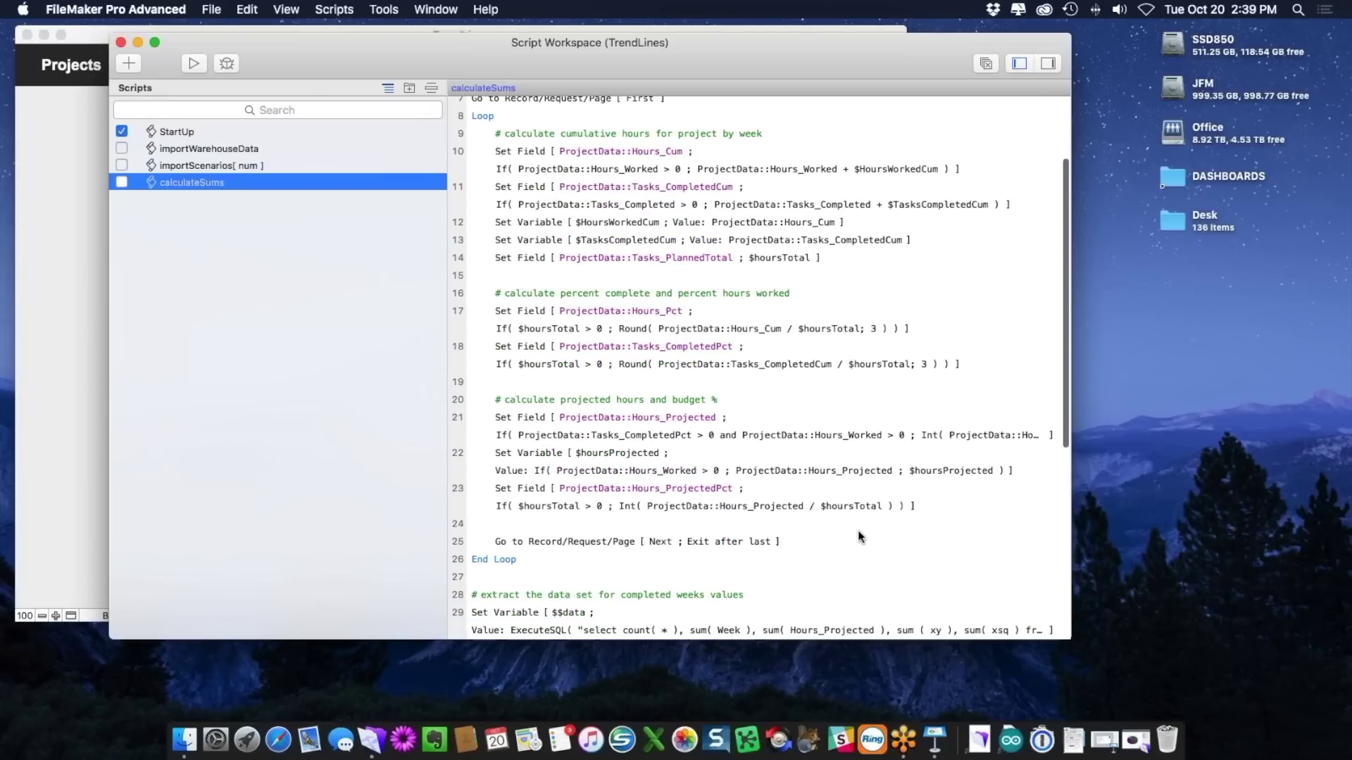
scroll(861, 538, "up", 2)
scroll(798, 414, "up", 1)
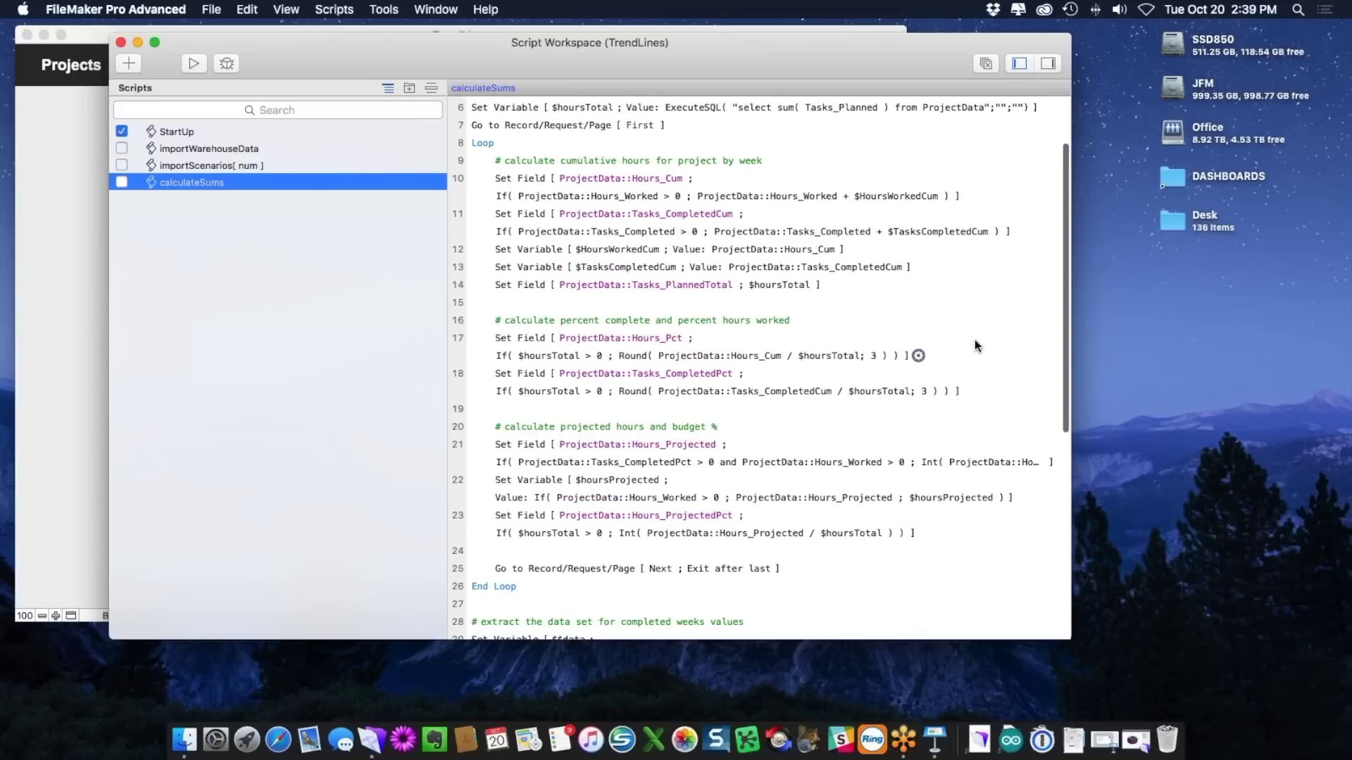
scroll(975, 339, "up", 1)
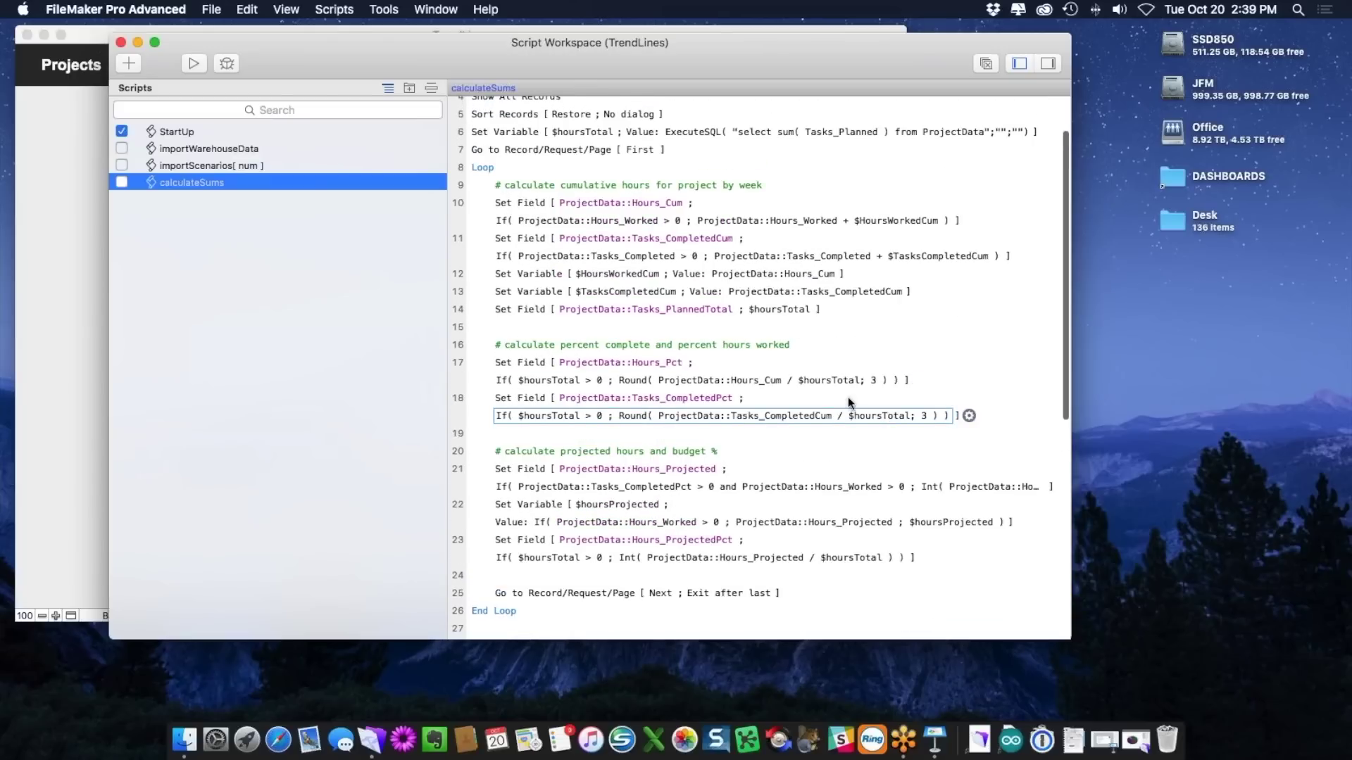
scroll(774, 514, "down", 1)
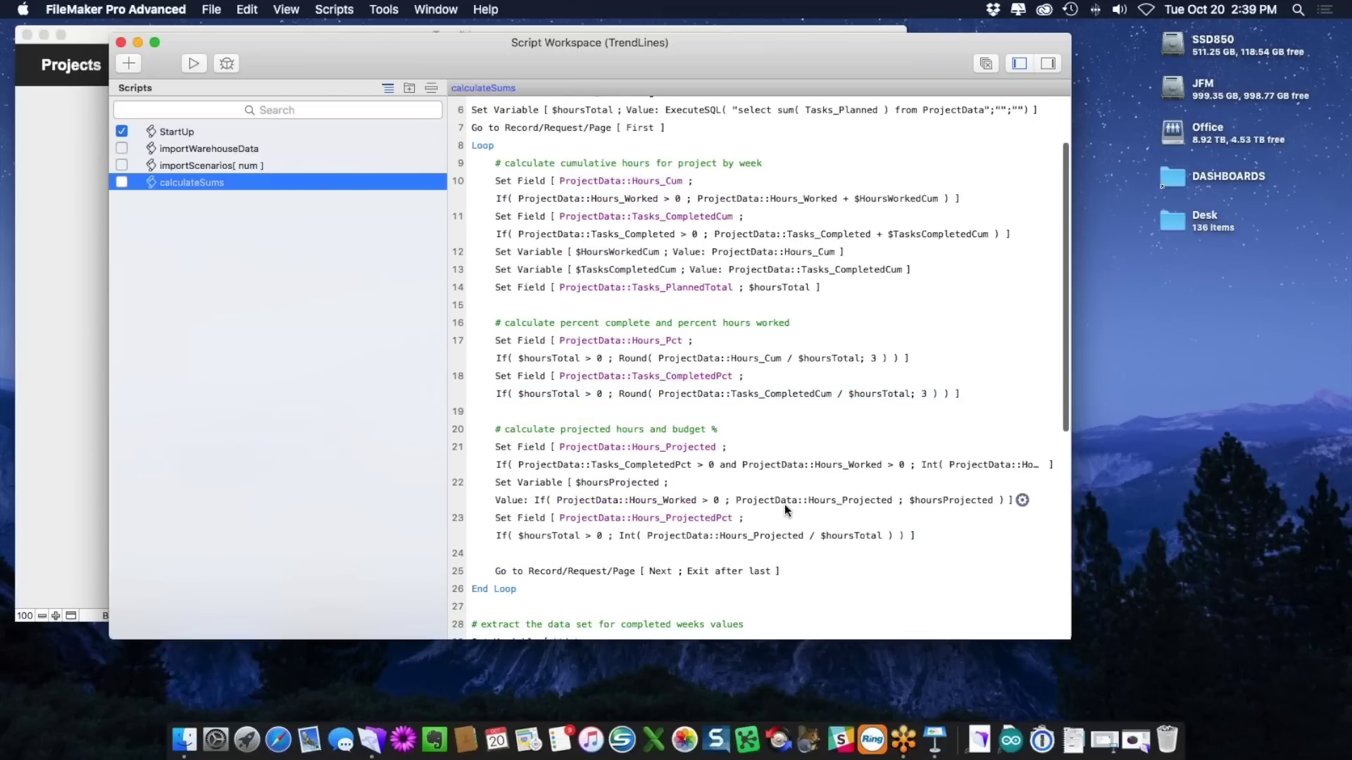
Step: Examine how calculateSums extracts the completed weeks' data and calculates the slope and intercept, and close the Script Workspace
scroll(805, 472, "down", 5)
scroll(815, 473, "down", 1)
scroll(750, 455, "down", 1)
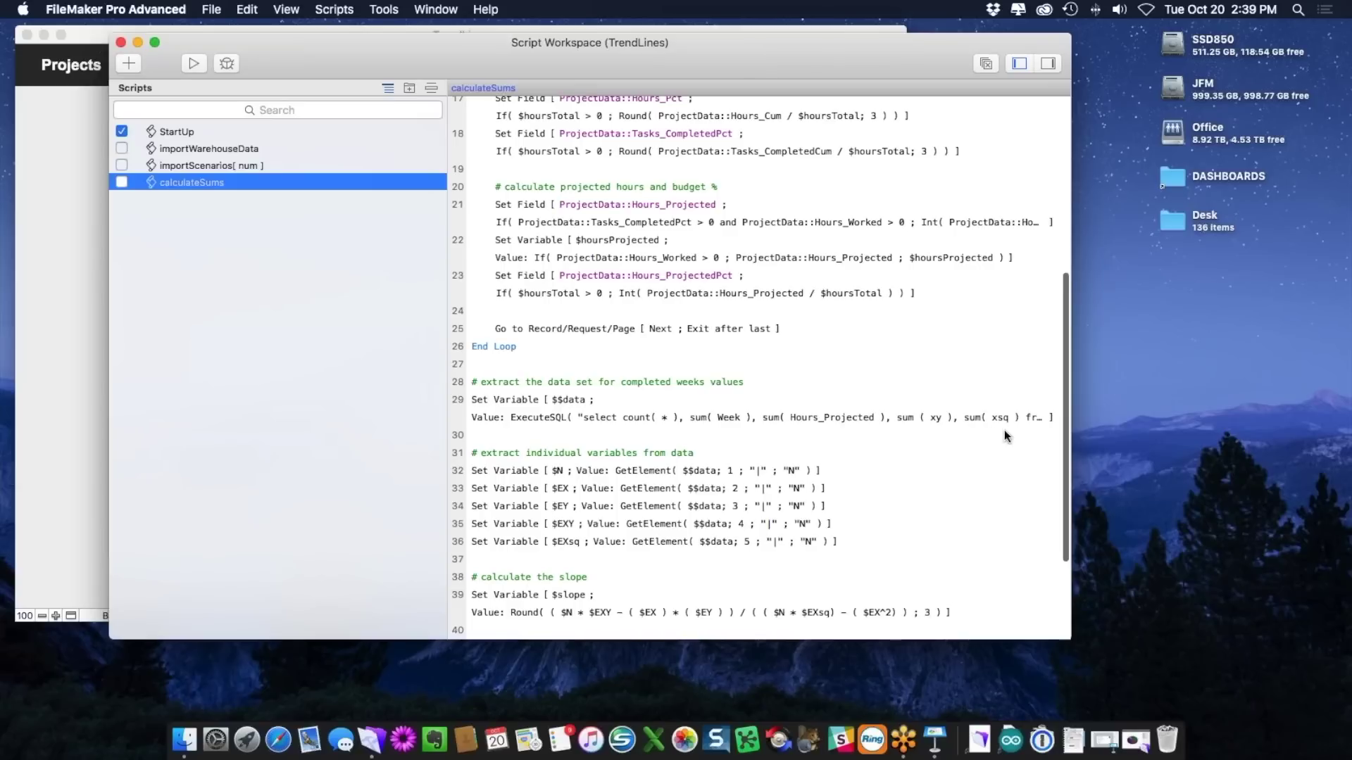
scroll(1006, 439, "up", 1)
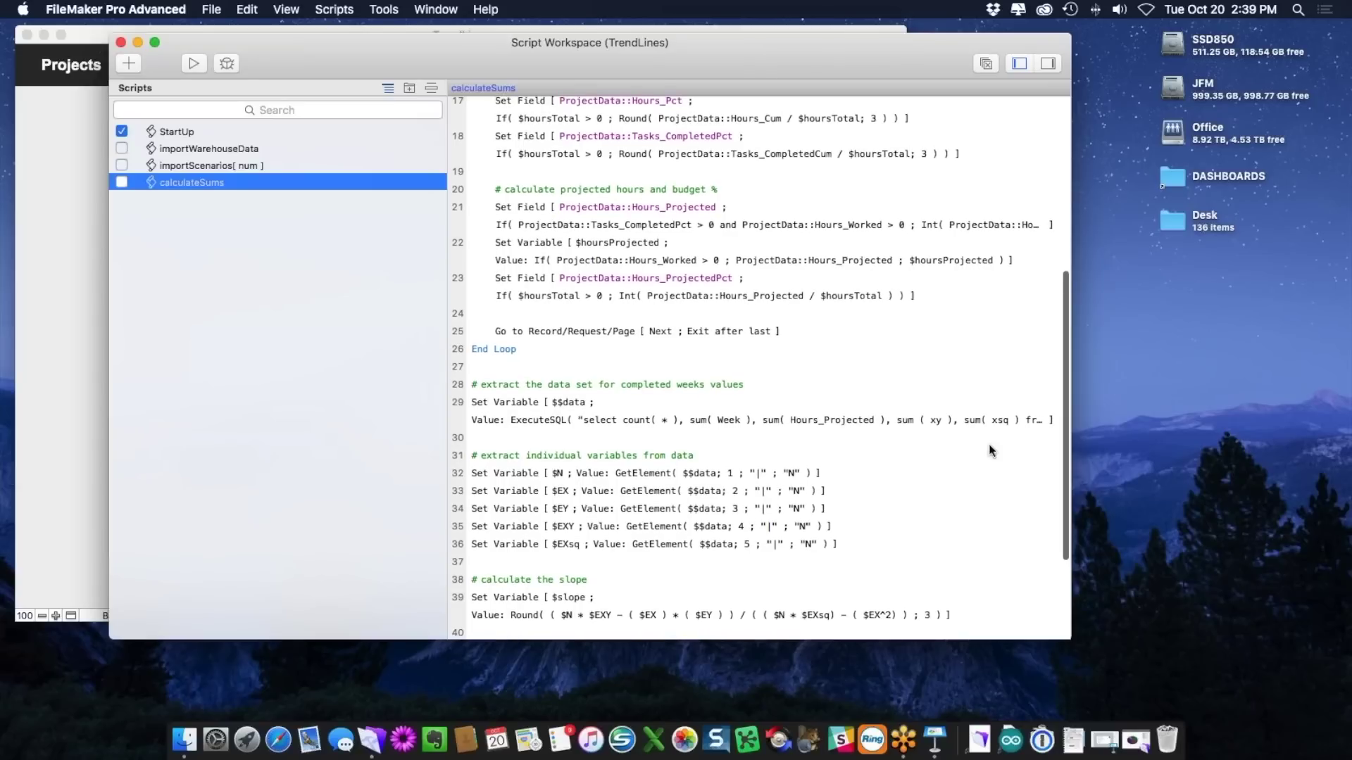
scroll(969, 458, "down", 2)
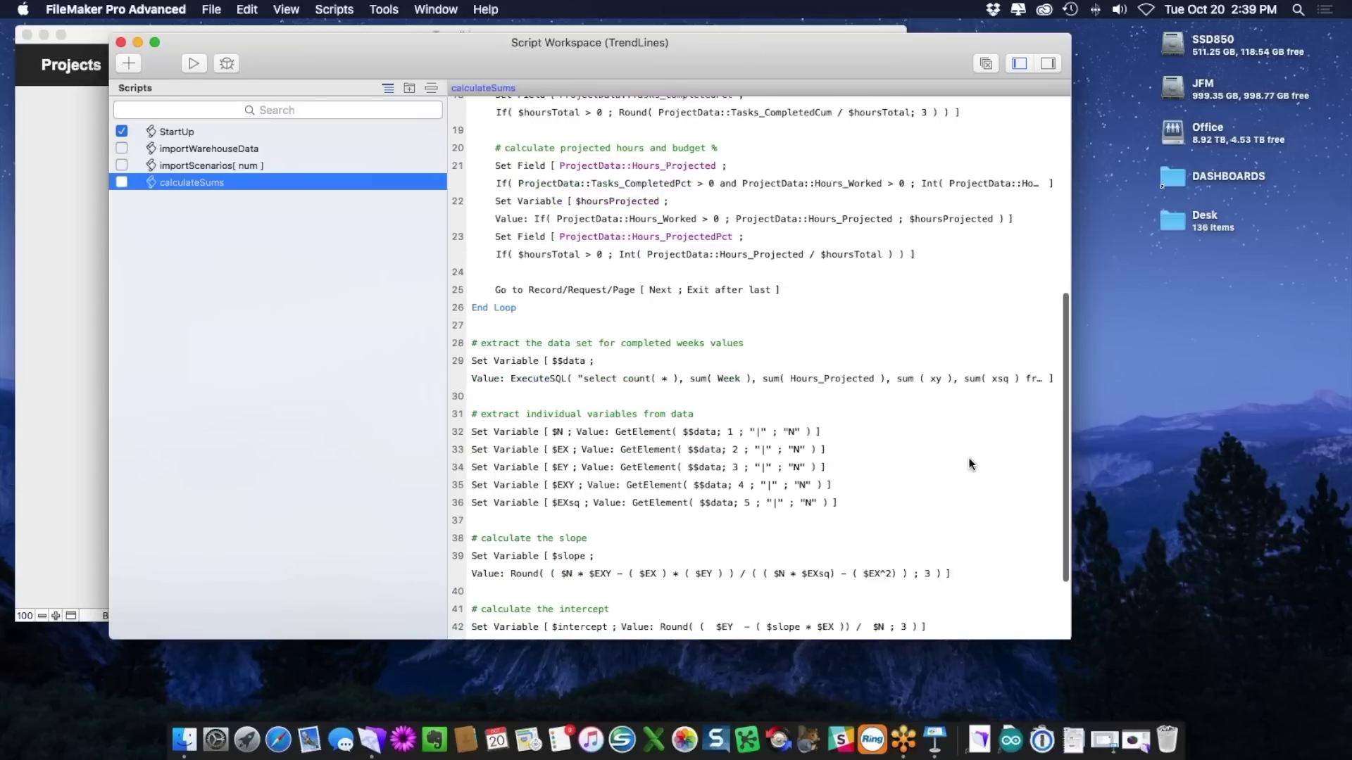
scroll(935, 445, "down", 2)
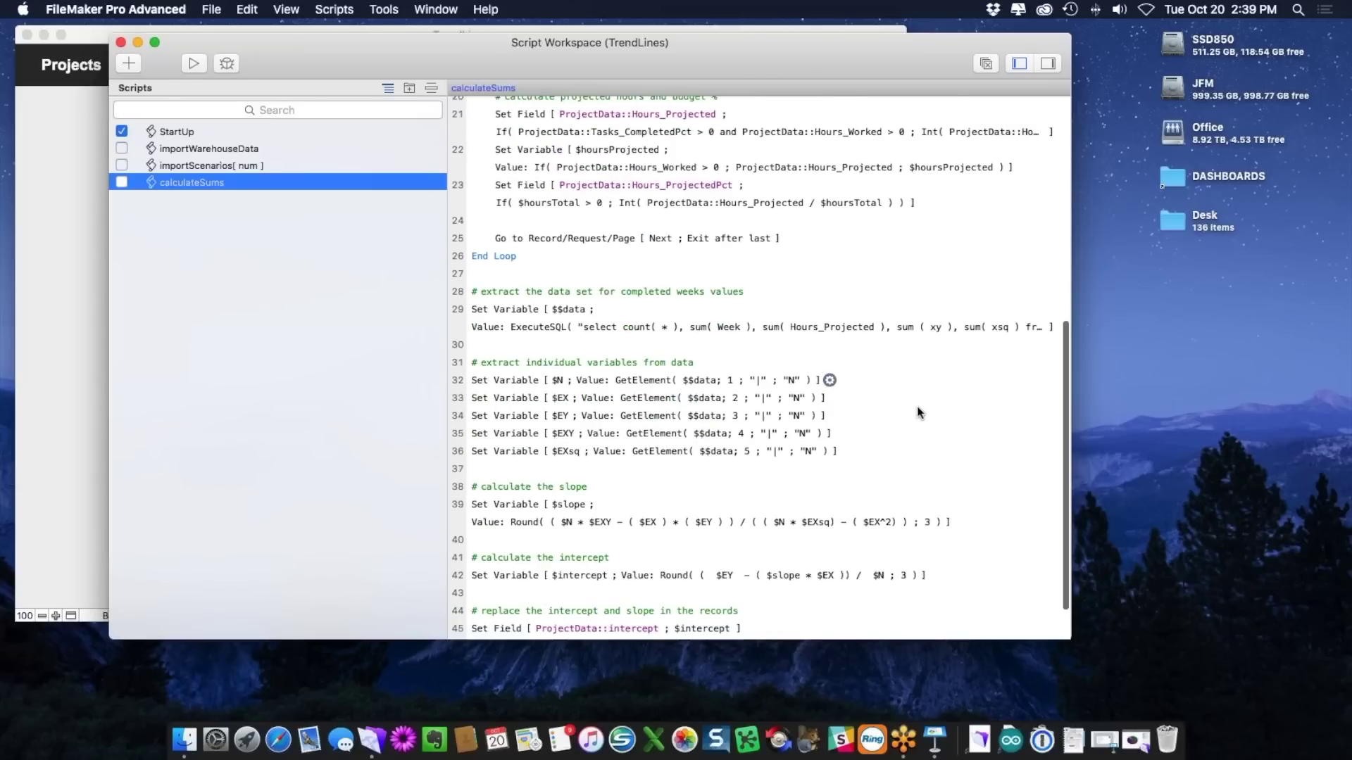
scroll(951, 386, "down", 3)
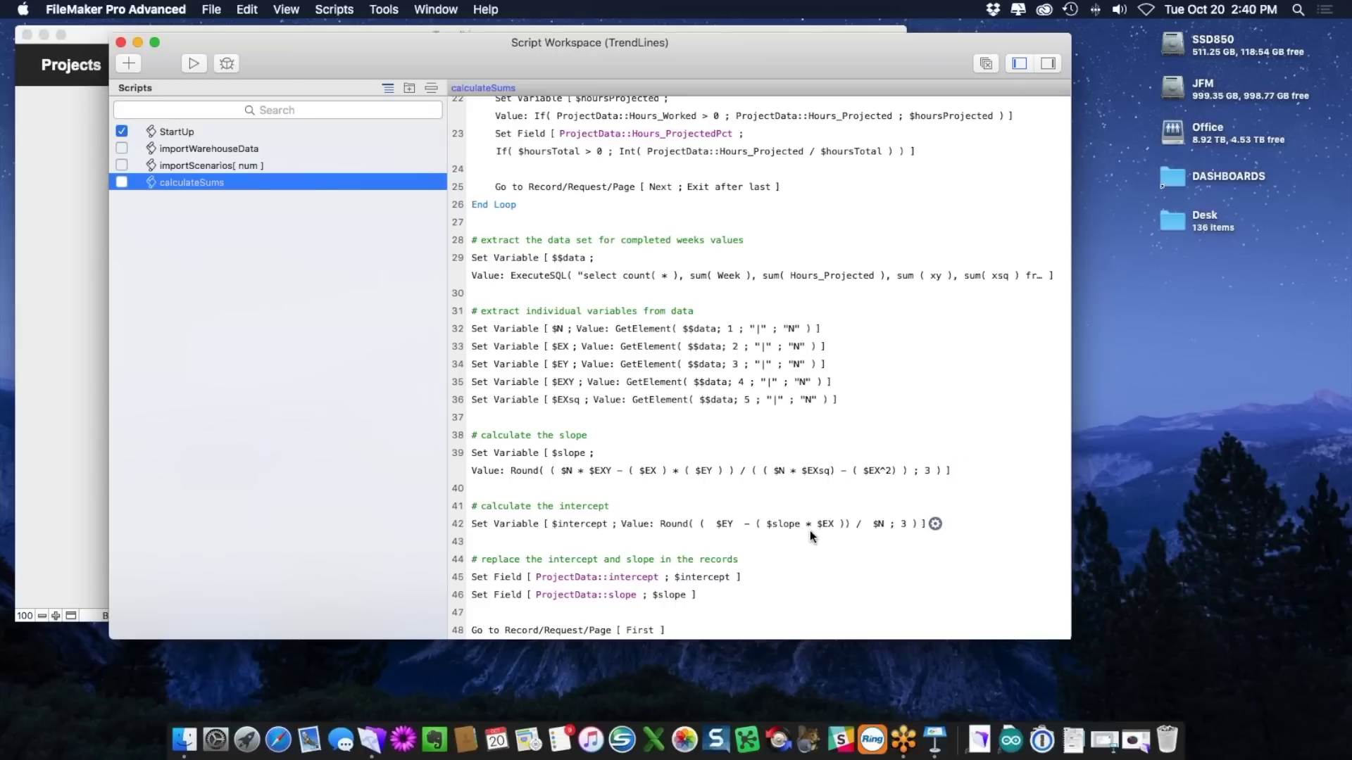
scroll(810, 530, "up", 5)
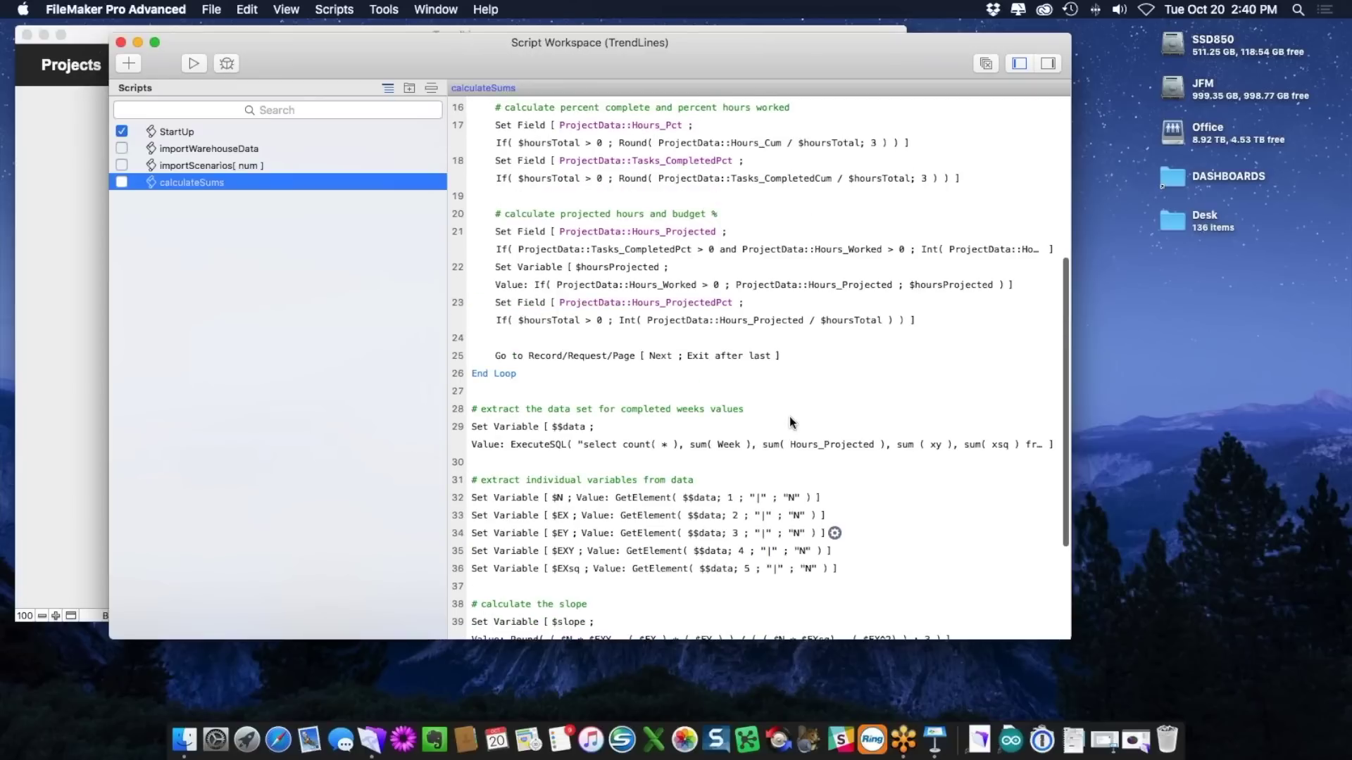
scroll(789, 419, "up", 9)
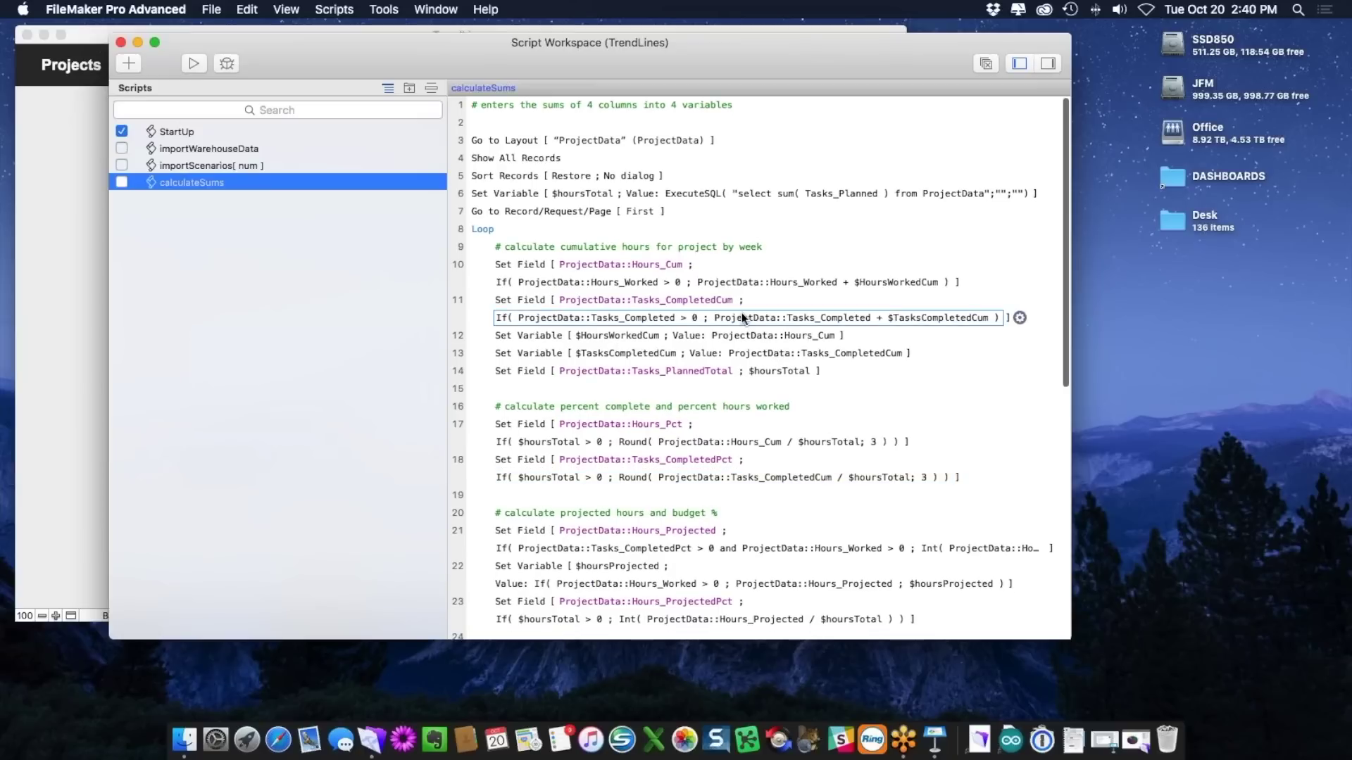
left_click(121, 43)
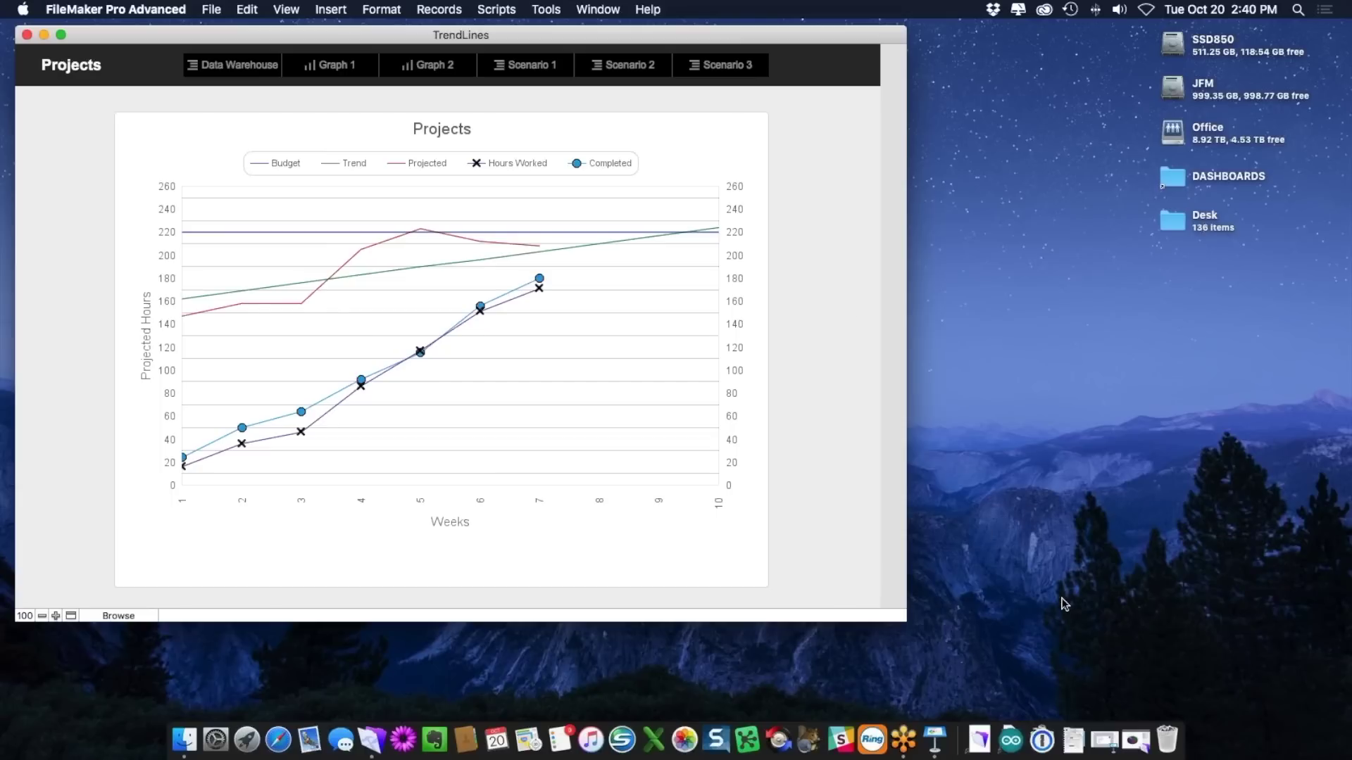
Step: Switch to Keynote, play the presentation from the Earned Value Analysis slide and advance to the What Have We Covered? slide
left_click(926, 745)
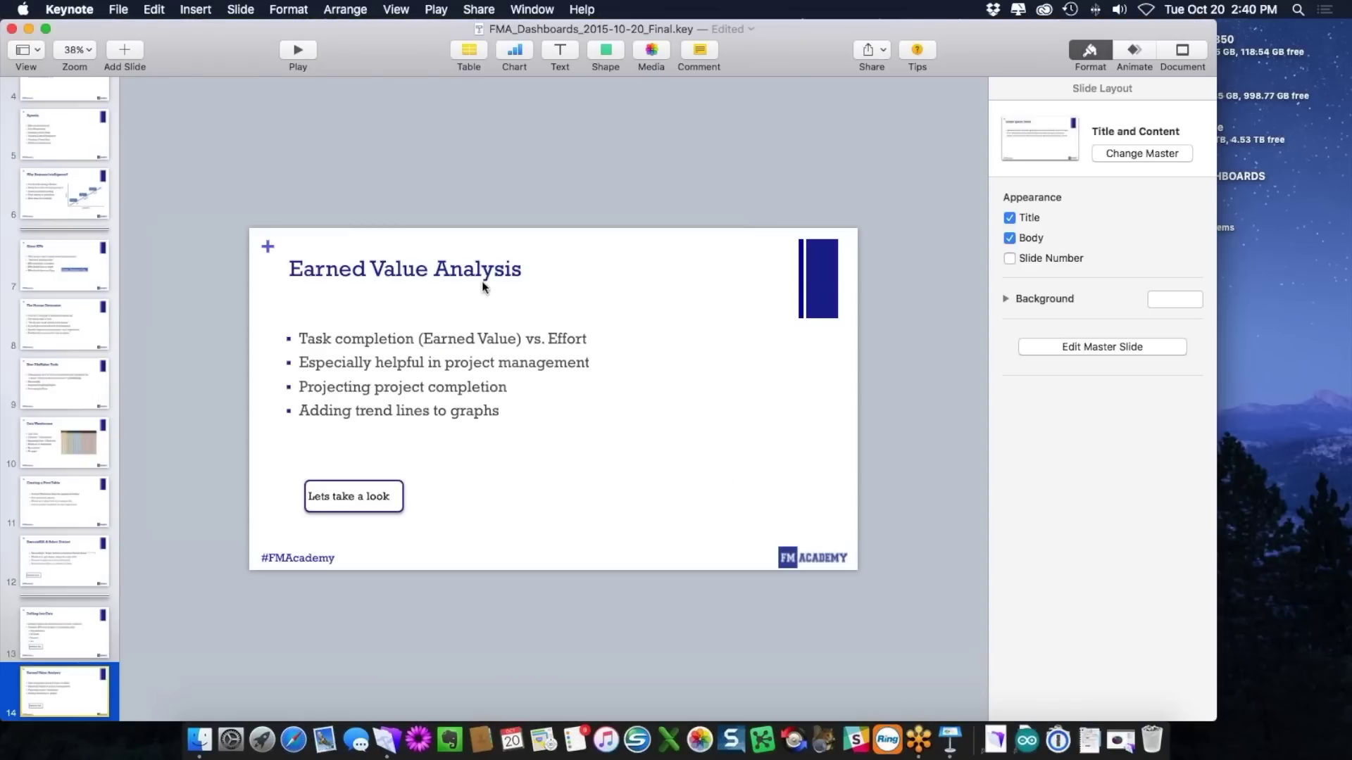
left_click(298, 50)
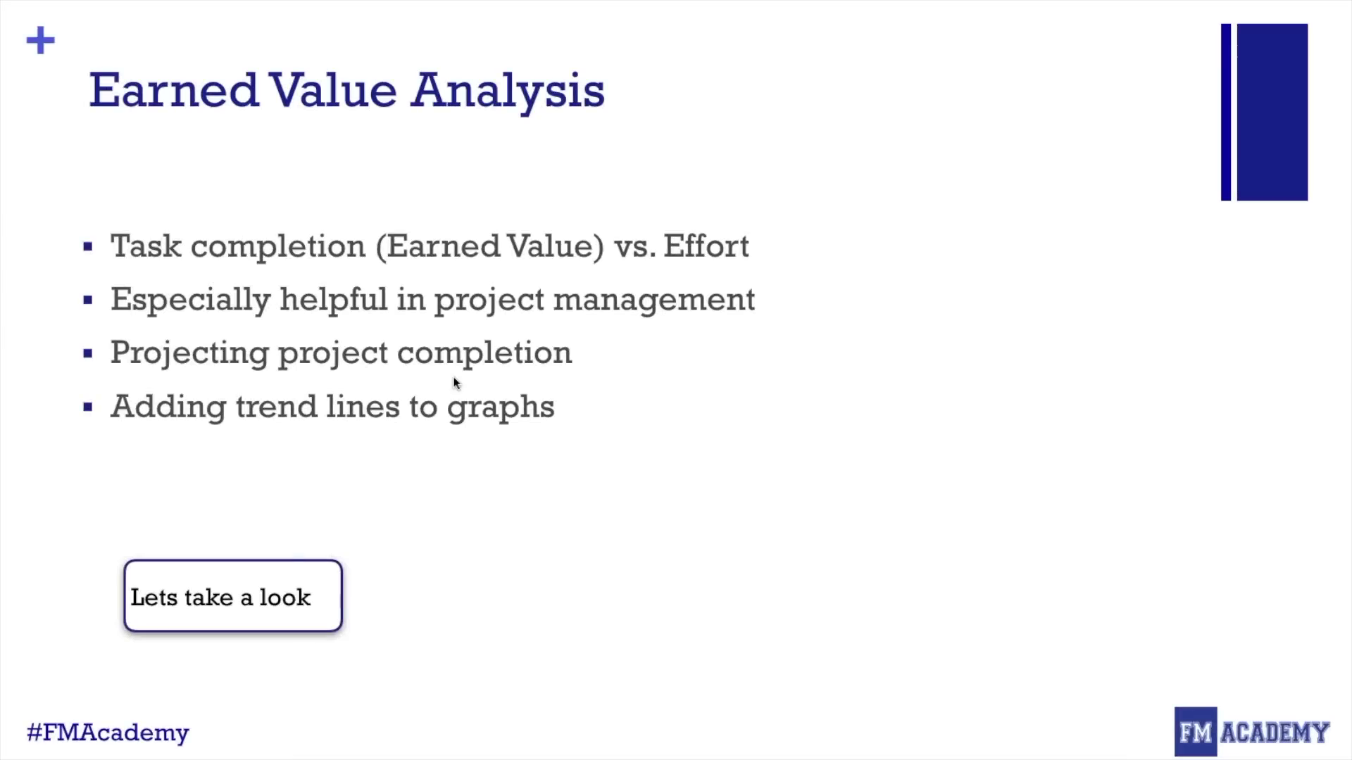
key("Right")
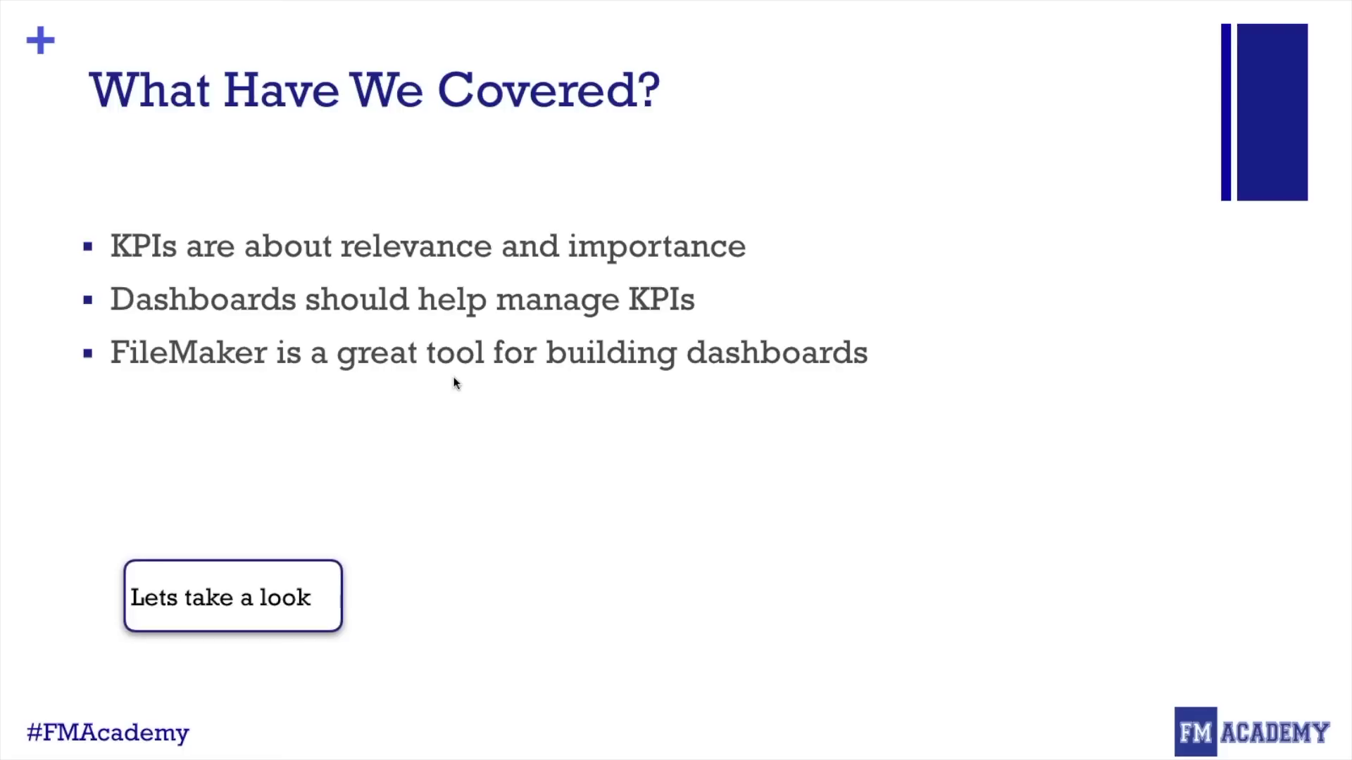